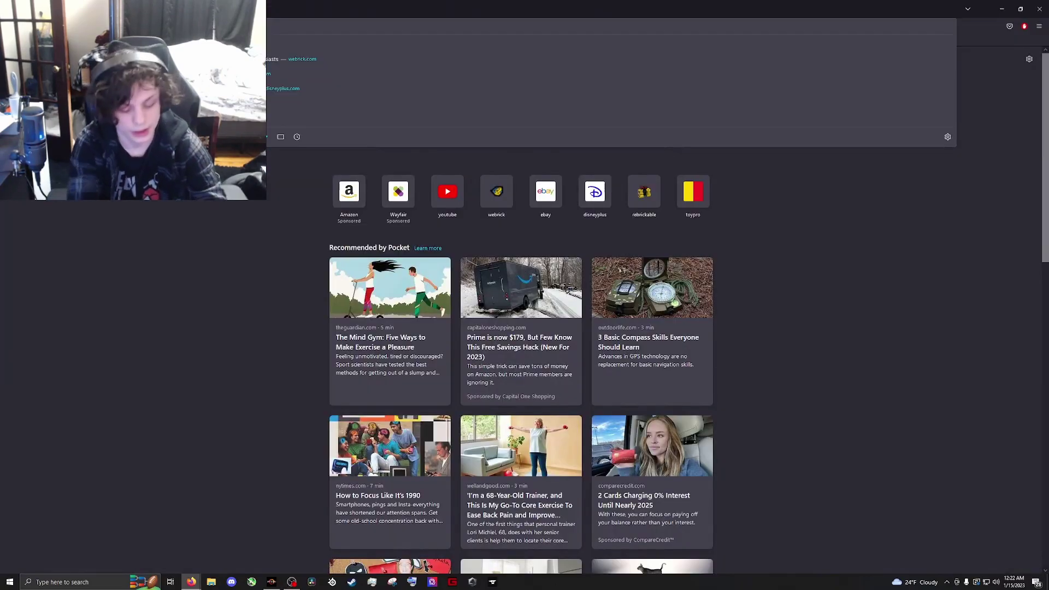
Search the web for "nexues" and open the Nexus Mods website.
text(nexues)
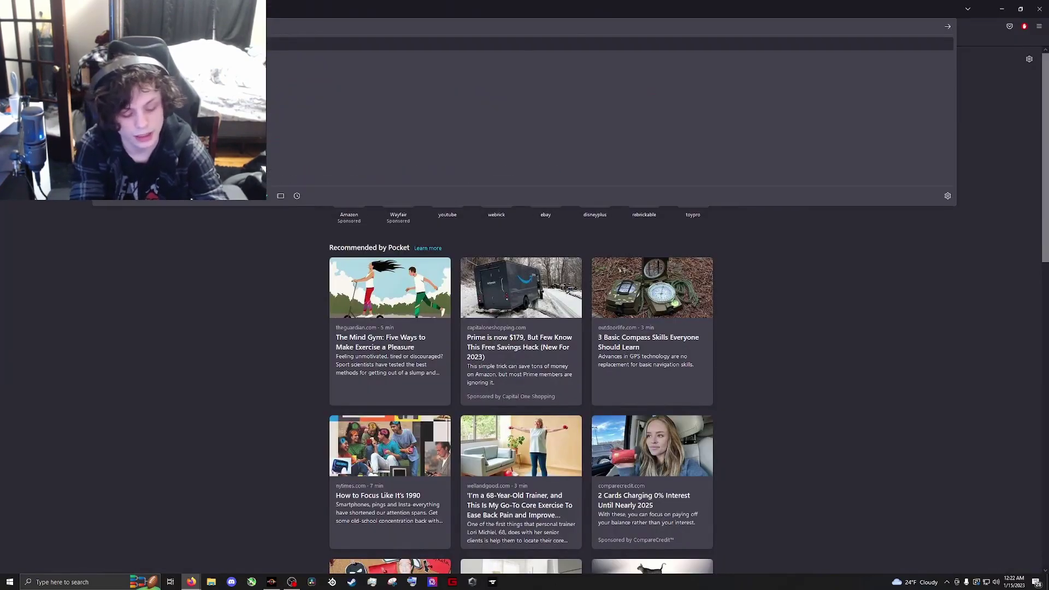
key(Return)
click(153, 163)
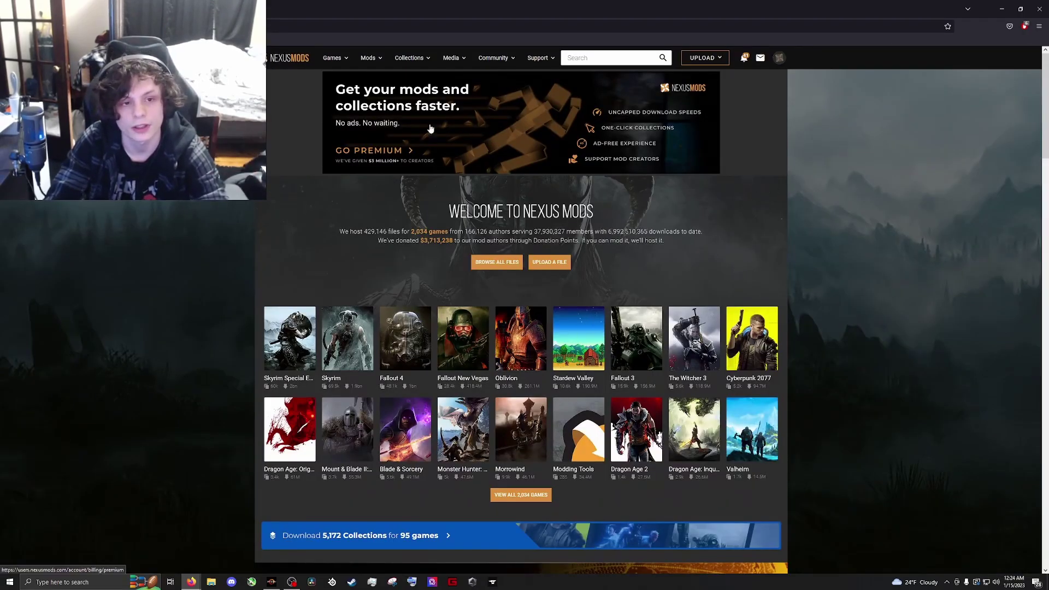
Open the Stardew Valley section of Nexus Mods and look over its featured mods, media and news.
click(578, 338)
scroll(538, 422, down, 5)
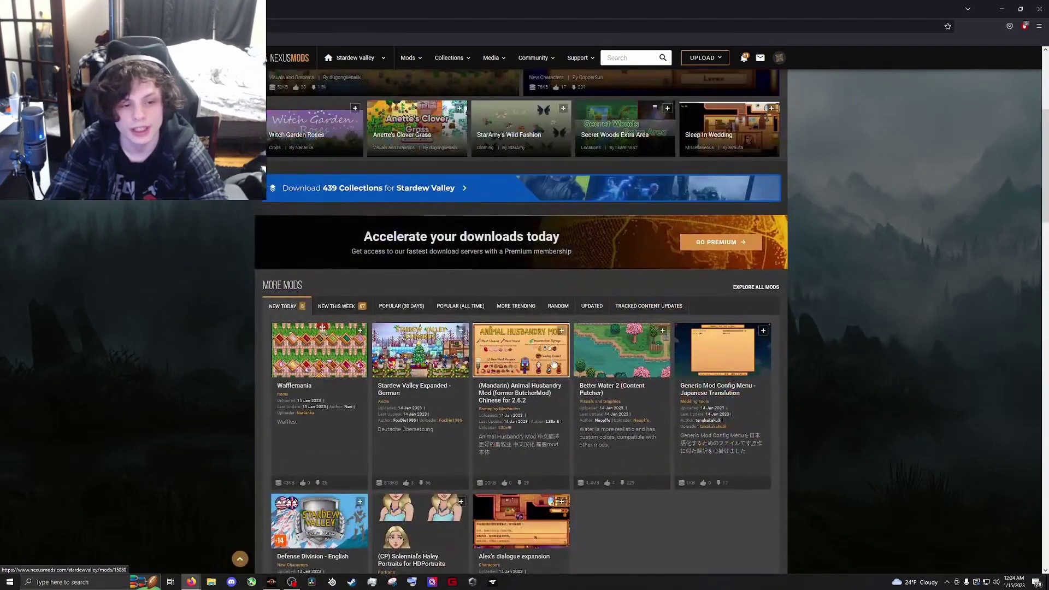
scroll(537, 421, down, 10)
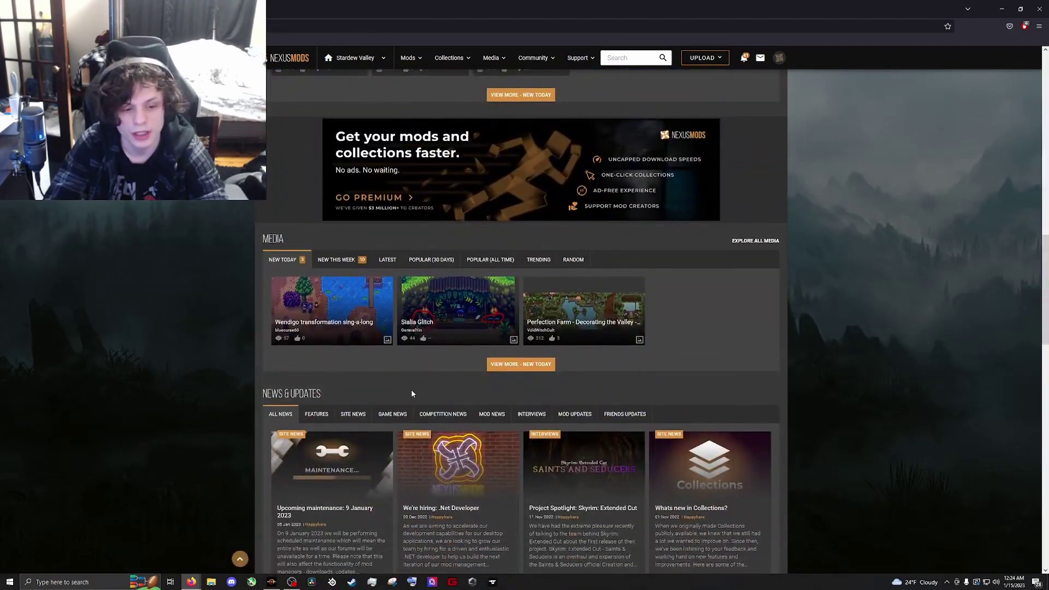
scroll(411, 390, up, 10)
scroll(597, 384, up, 5)
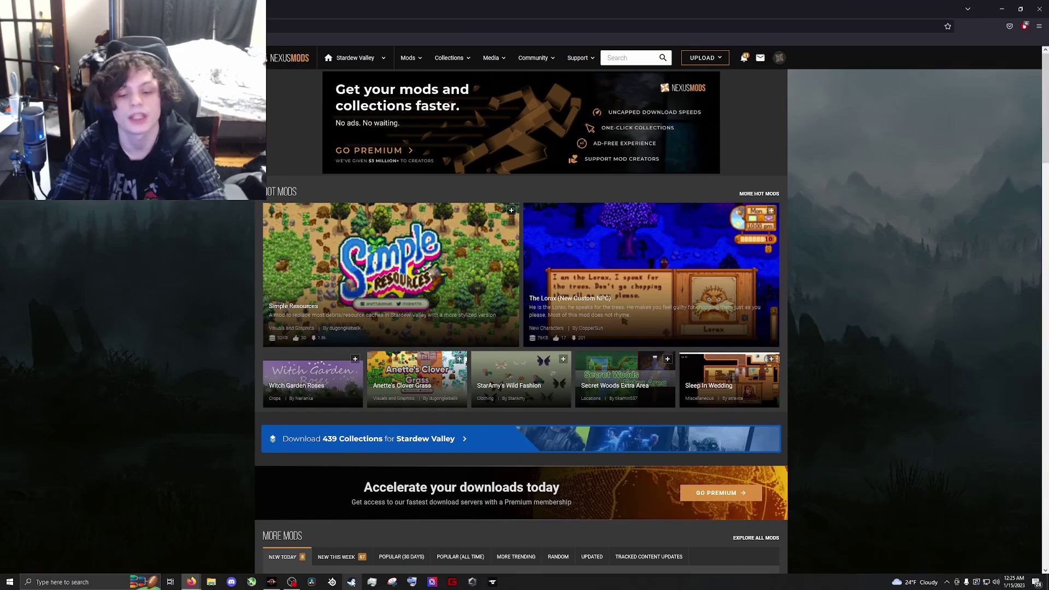
Switch to Steam, open the Stardew Valley page in the game library and reposition the window.
click(352, 583)
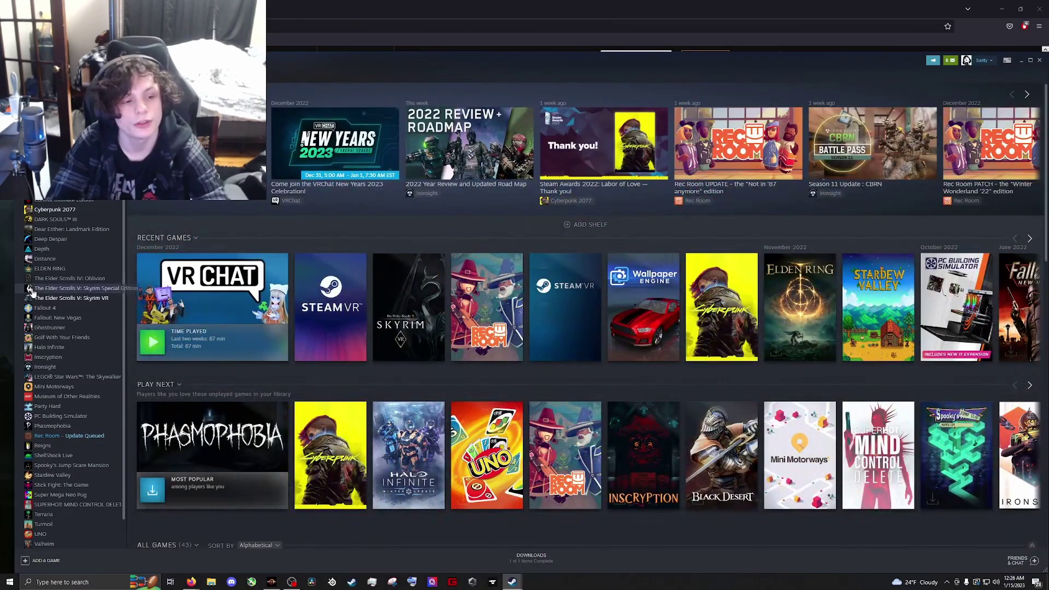
scroll(63, 346, down, 1)
scroll(62, 345, down, 1)
click(87, 445)
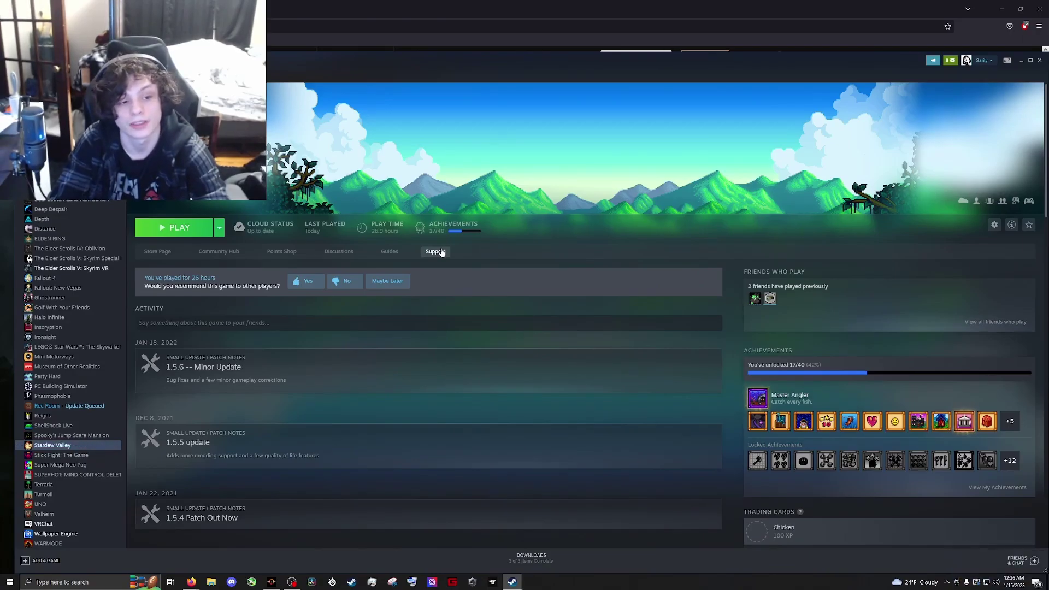
drag(312, 66, 305, 51)
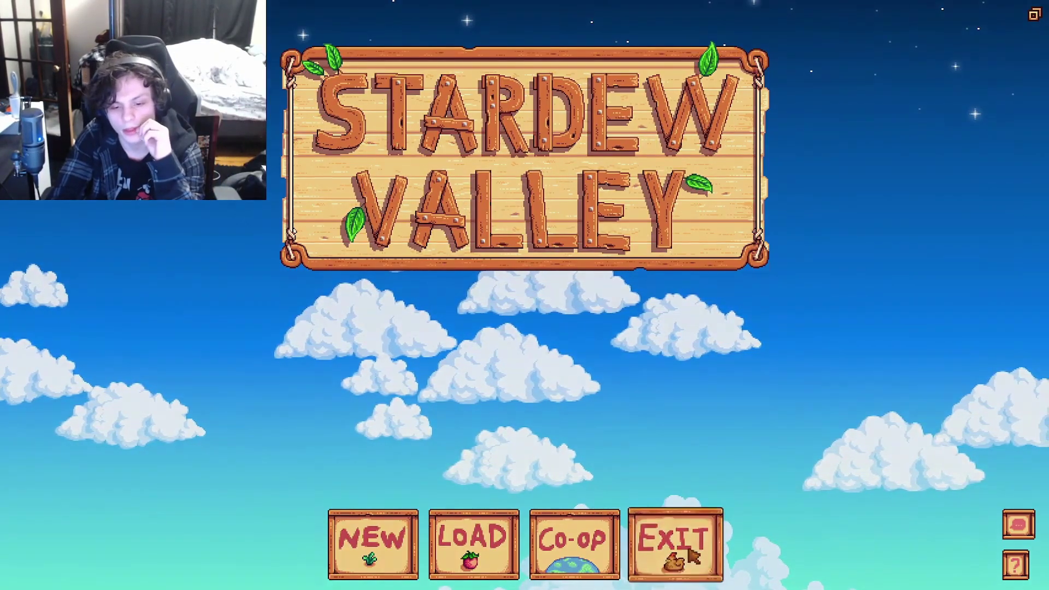
Exit Stardew Valley from its title screen, then minimize Steam and close its Dead Space offer window.
click(693, 556)
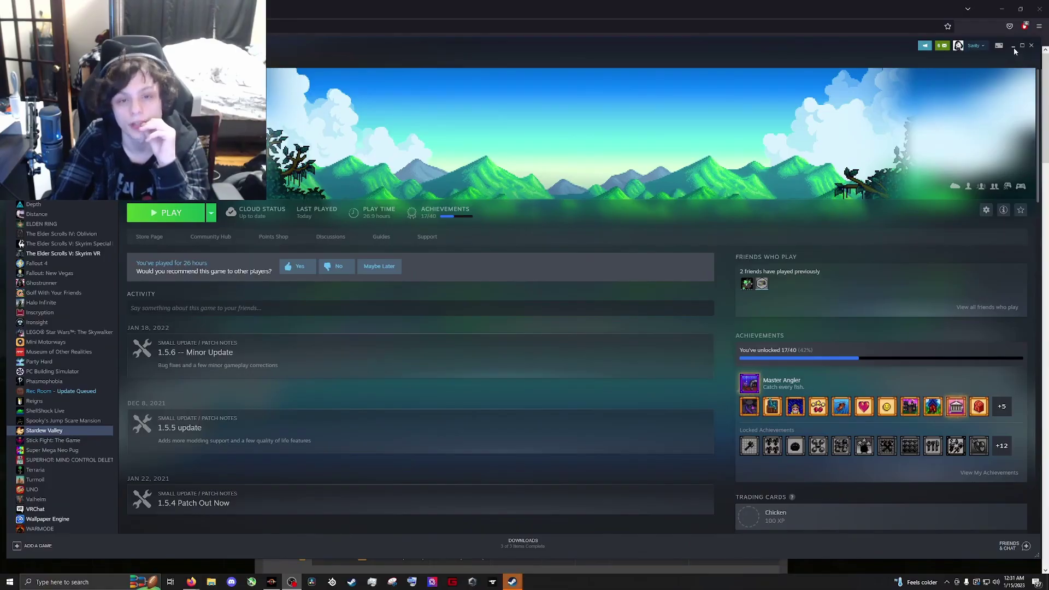
click(1014, 48)
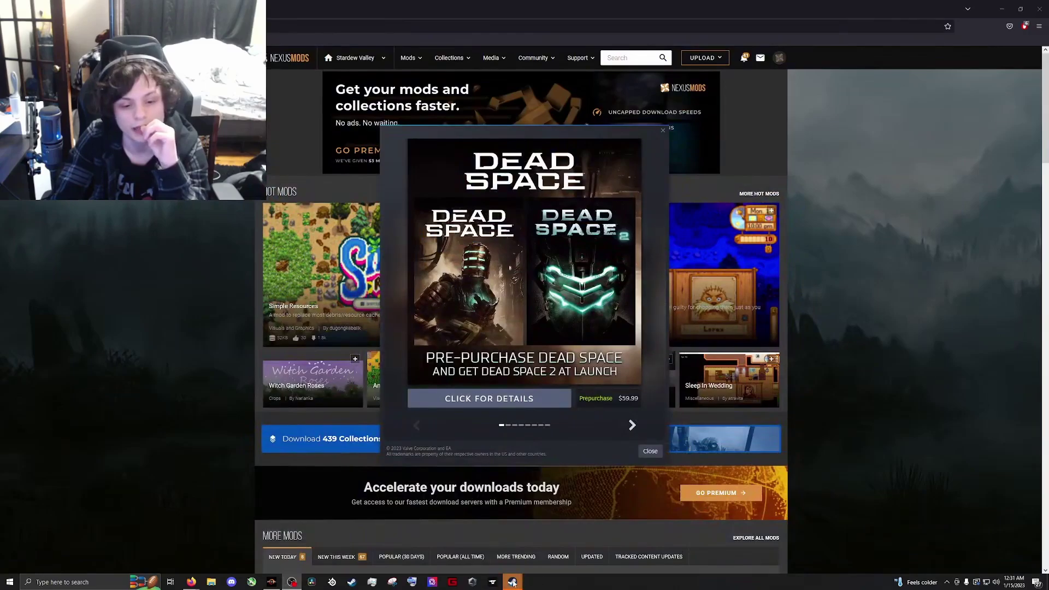
click(650, 451)
Search the Stardew Valley mods for "smapi" and open the SMAPI - Stardew Modding API page.
click(632, 59)
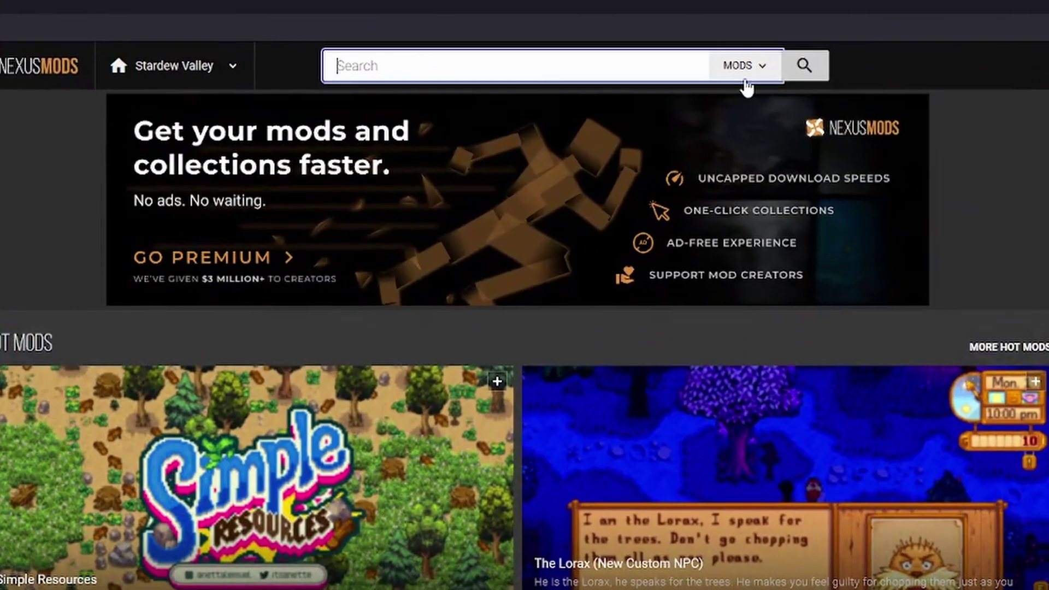
text(smapi)
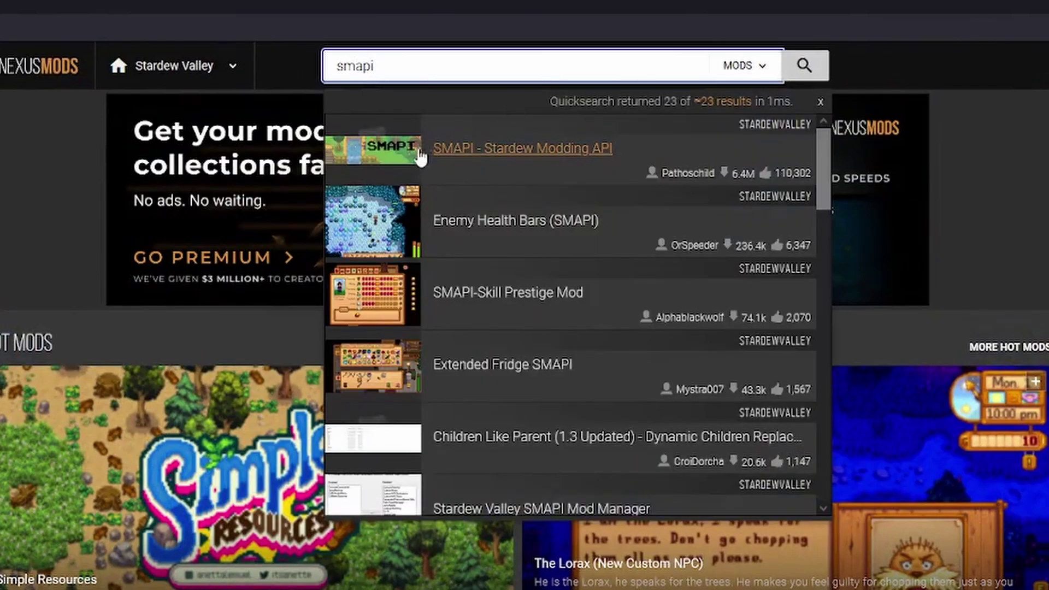
click(383, 156)
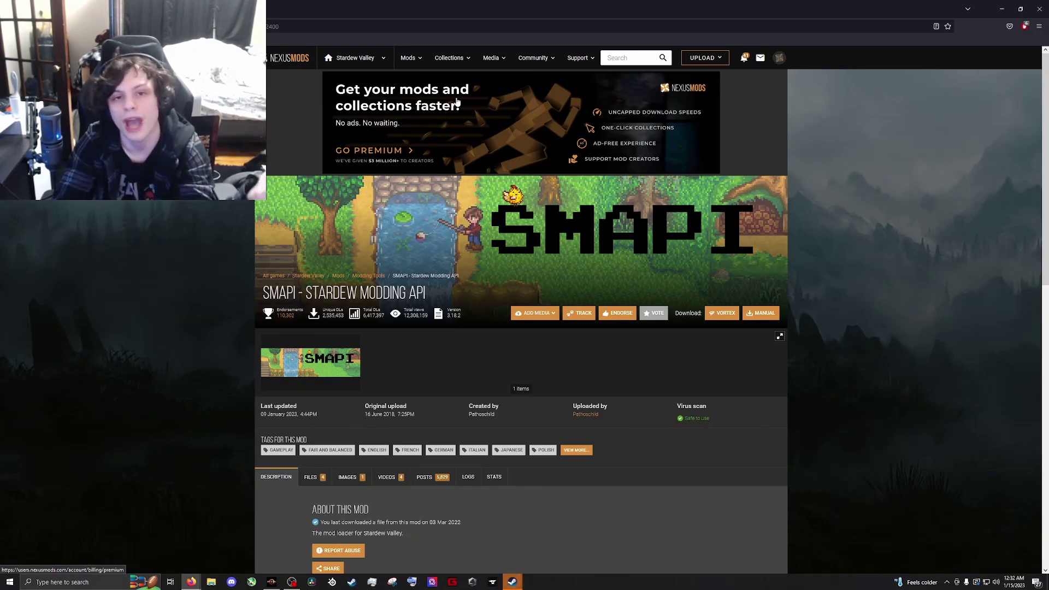
Expand the Requirements section in the SMAPI mod description.
scroll(448, 337, down, 1)
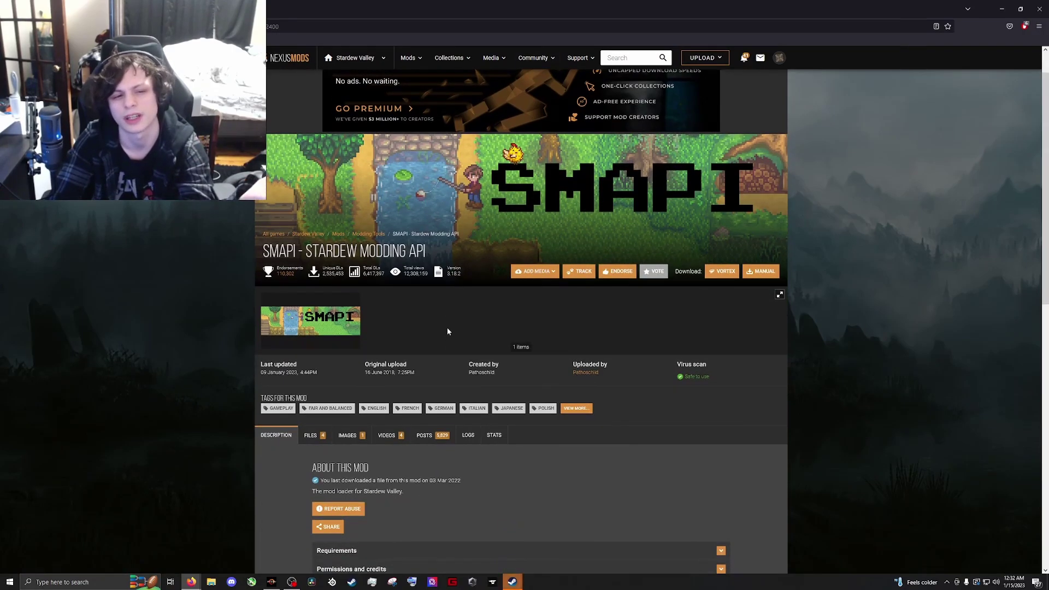
scroll(447, 331, down, 3)
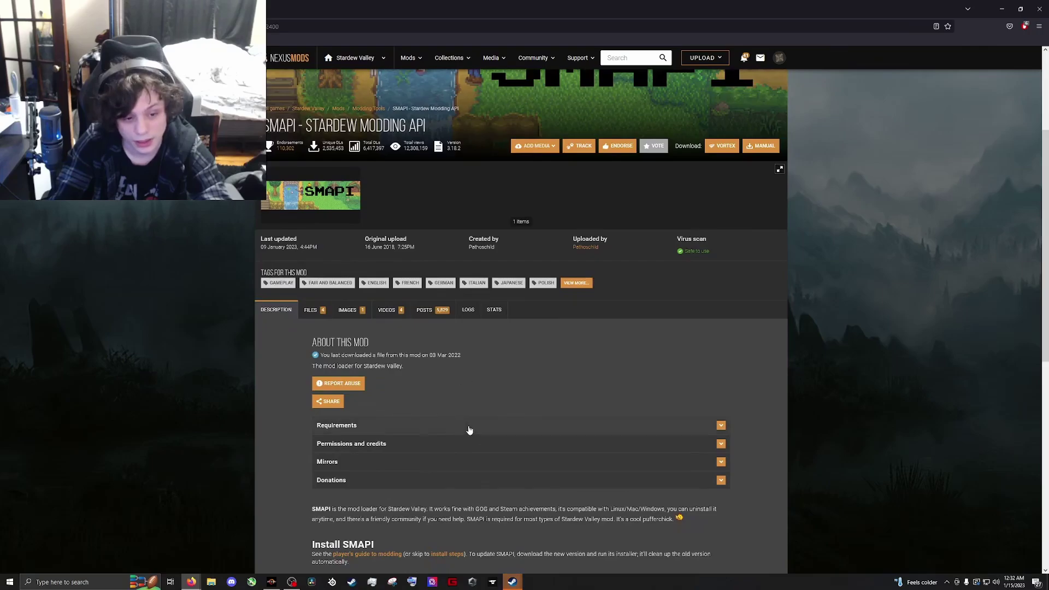
scroll(469, 392, down, 1)
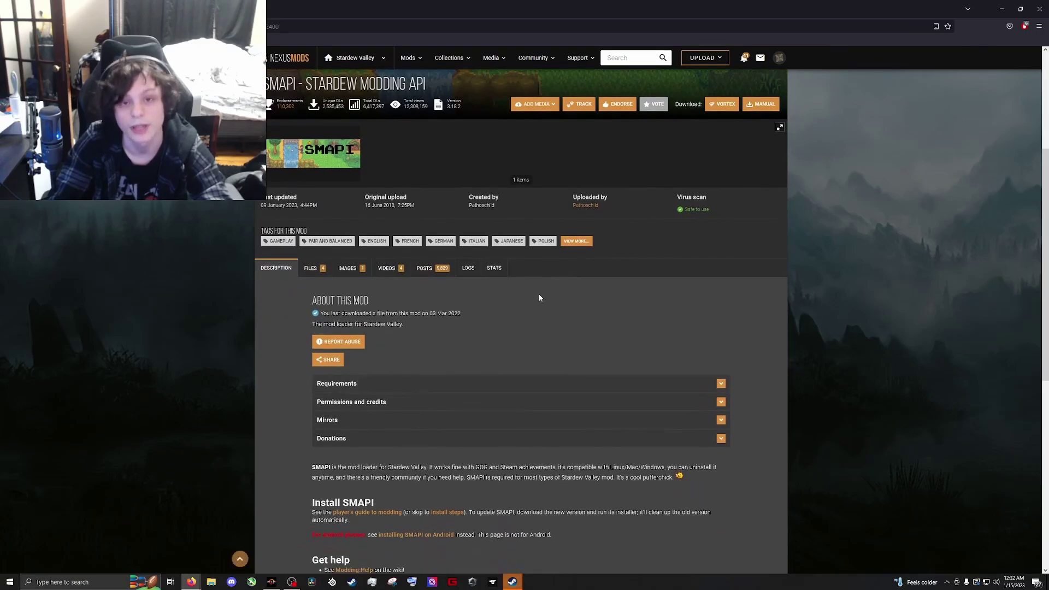
click(476, 385)
scroll(603, 391, down, 1)
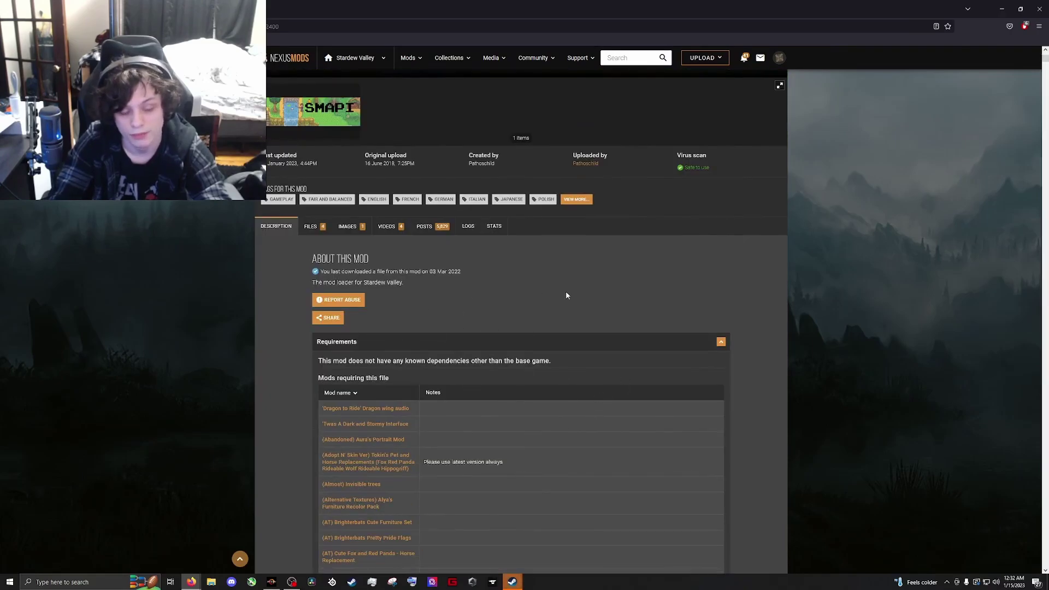
scroll(566, 293, down, 1)
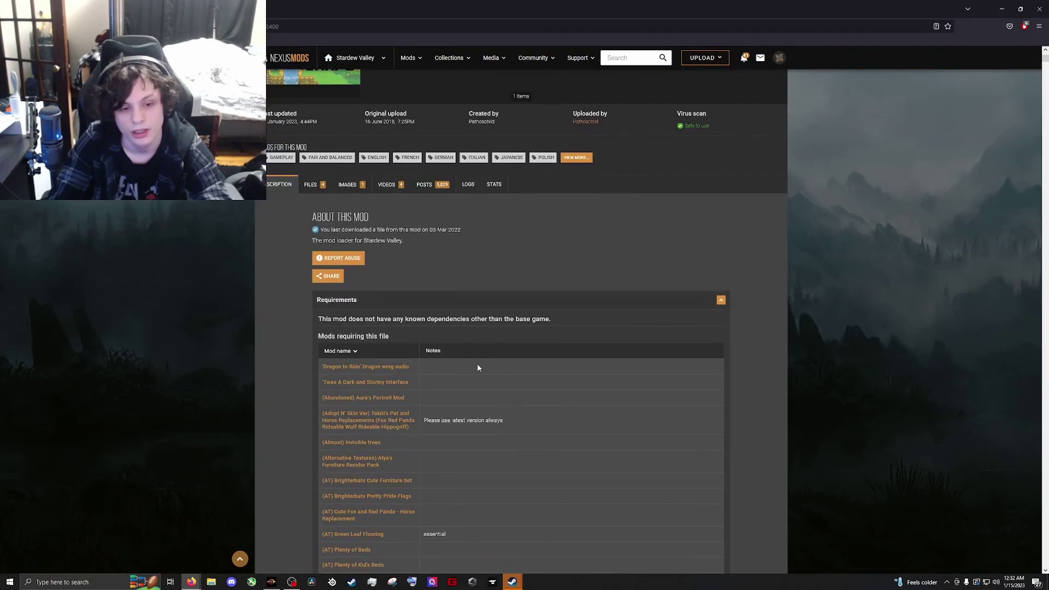
Examine the list of mods requiring this file in the SMAPI requirements and return to the page's beginning.
drag(308, 342, 392, 338)
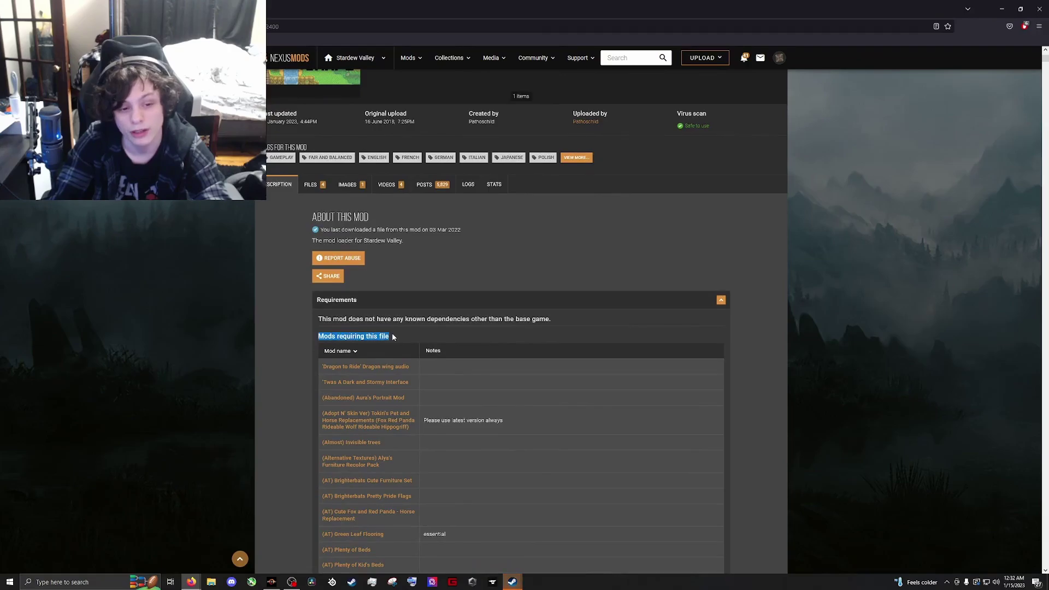
click(288, 337)
scroll(288, 335, down, 2)
drag(291, 253, 273, 465)
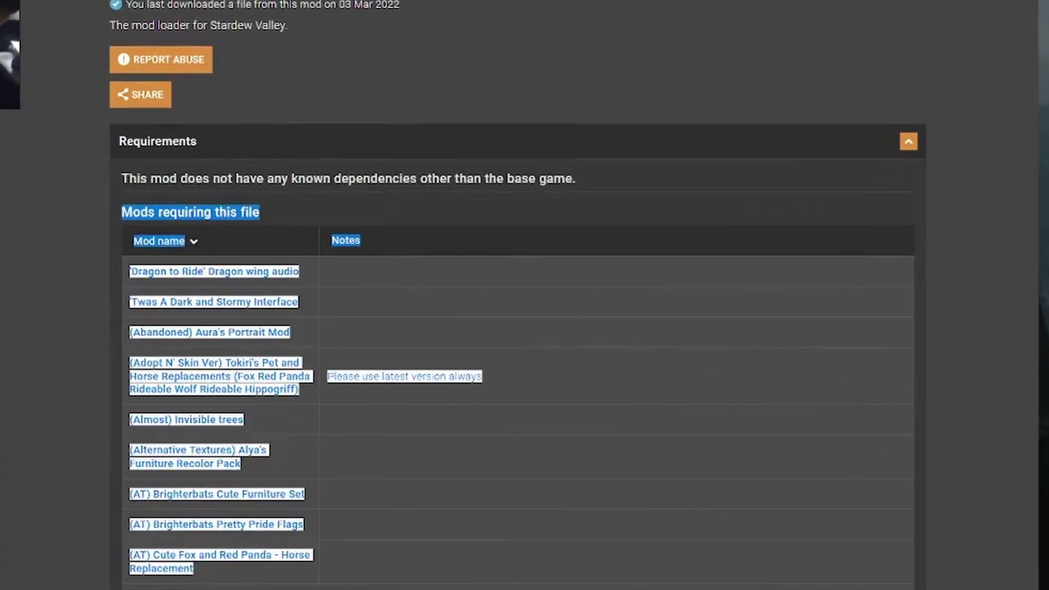
click(273, 355)
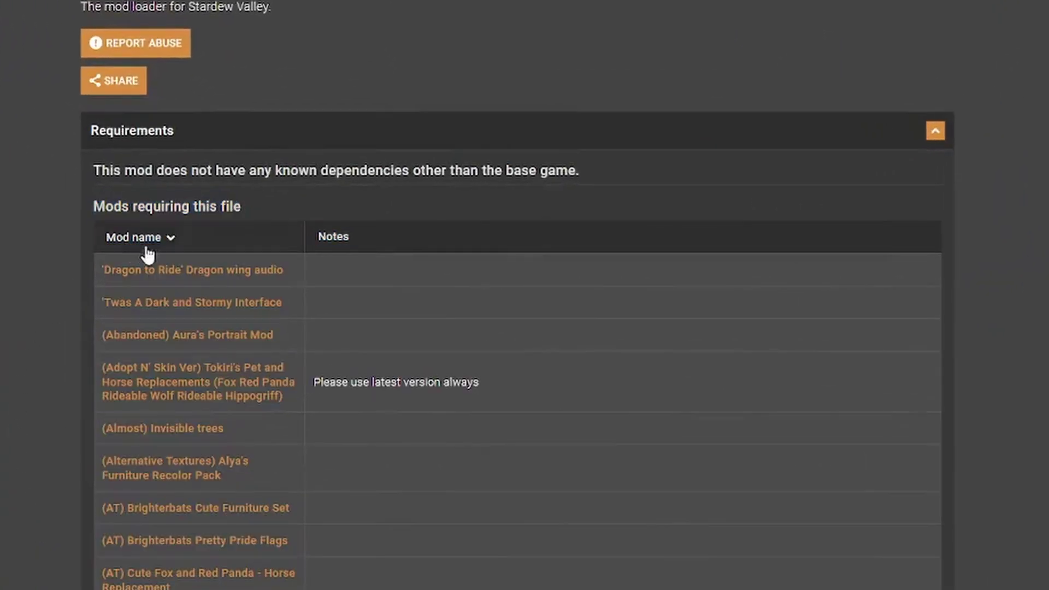
scroll(223, 470, down, 6)
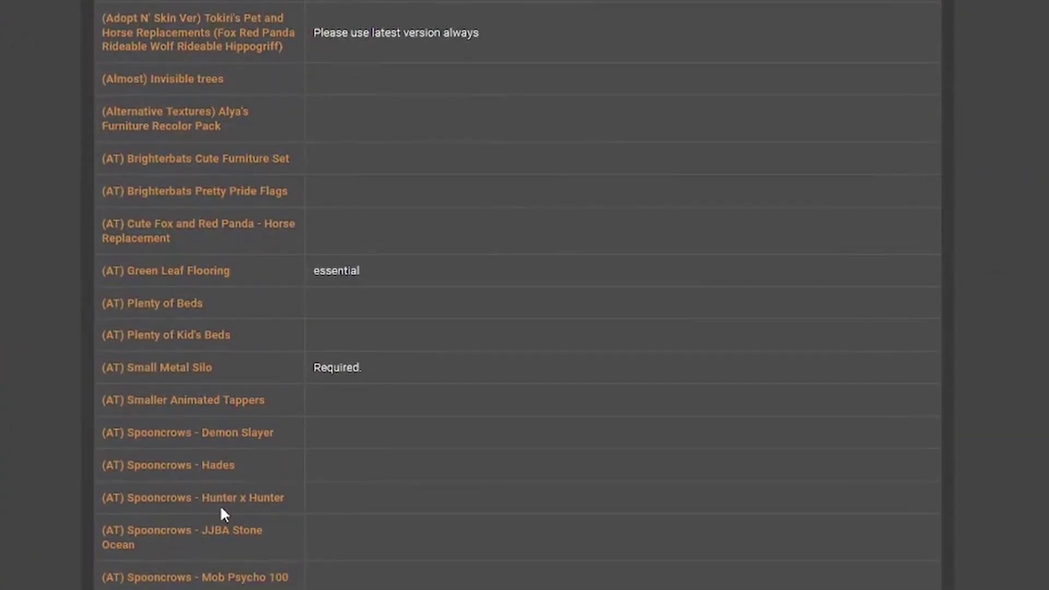
scroll(220, 505, up, 8)
scroll(218, 468, down, 10)
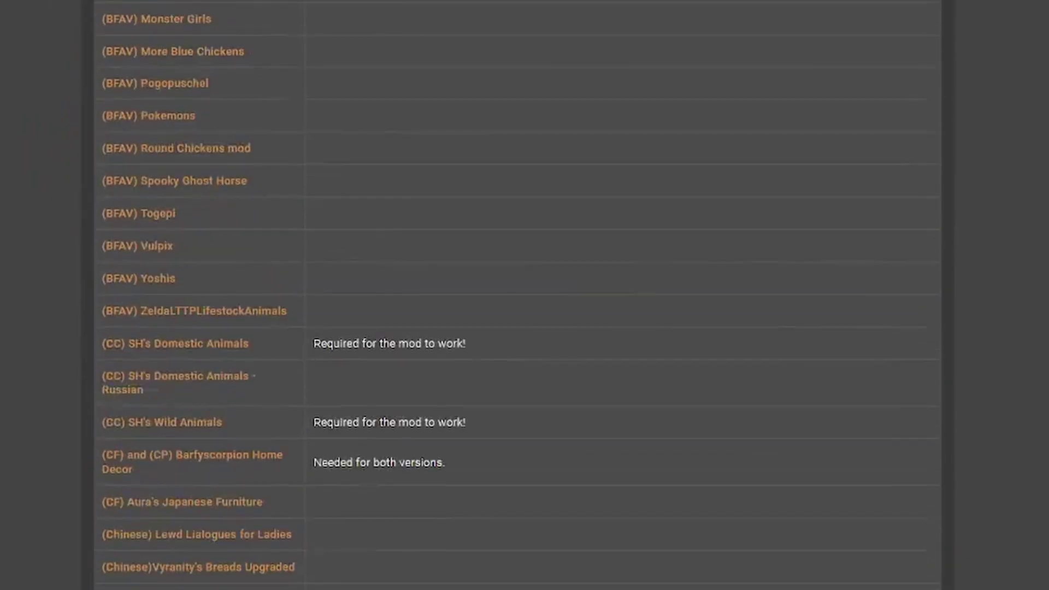
scroll(330, 227, up, 15)
click(433, 384)
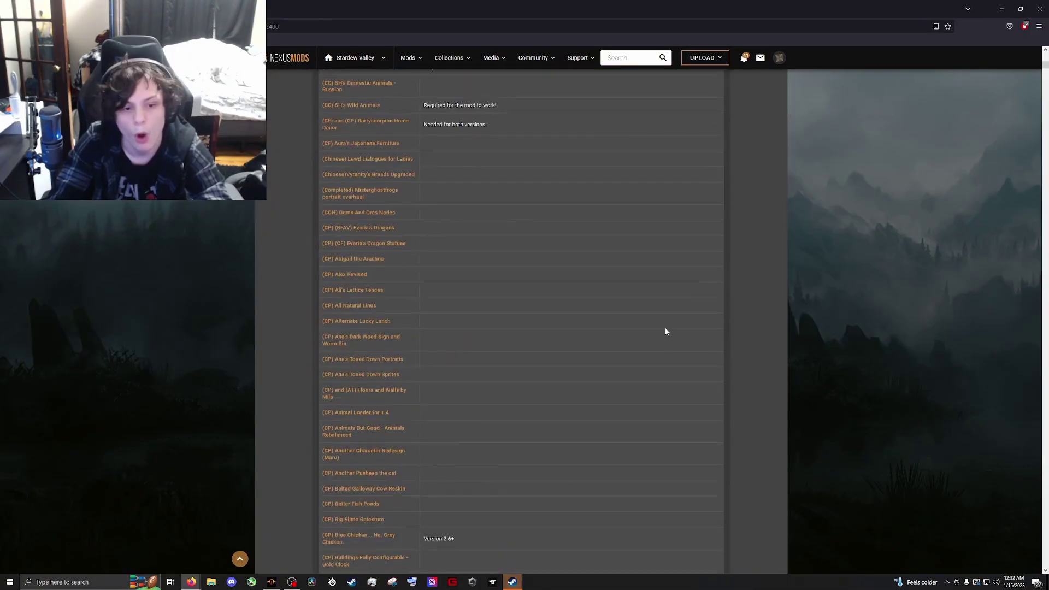
scroll(665, 329, down, 9)
scroll(831, 268, down, 6)
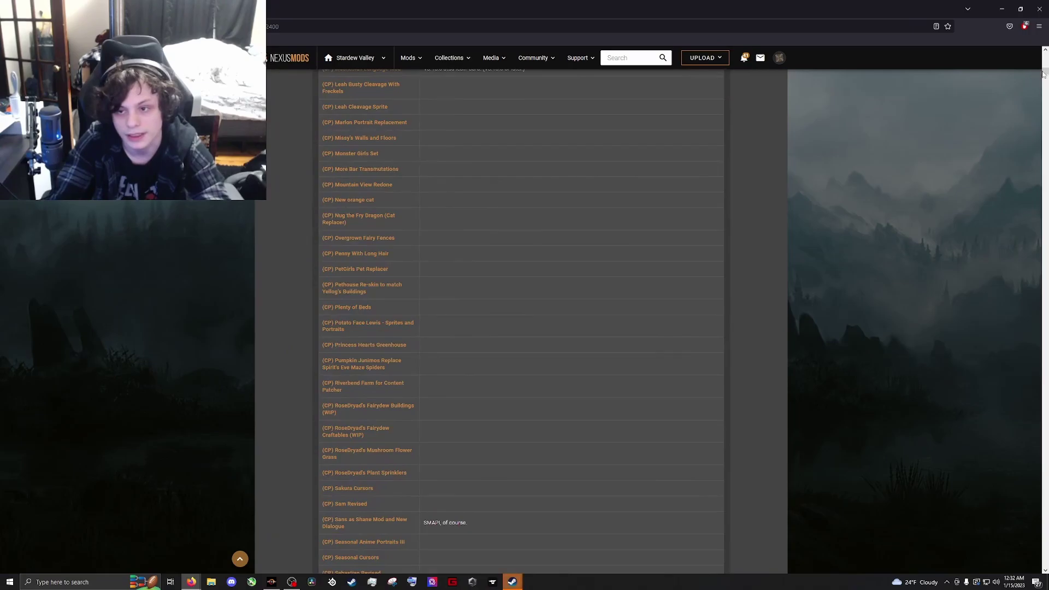
mouse_move(1046, 72)
mouse_down()
mouse_move(1032, 213)
mouse_move(1045, 415)
mouse_move(1044, 55)
mouse_up()
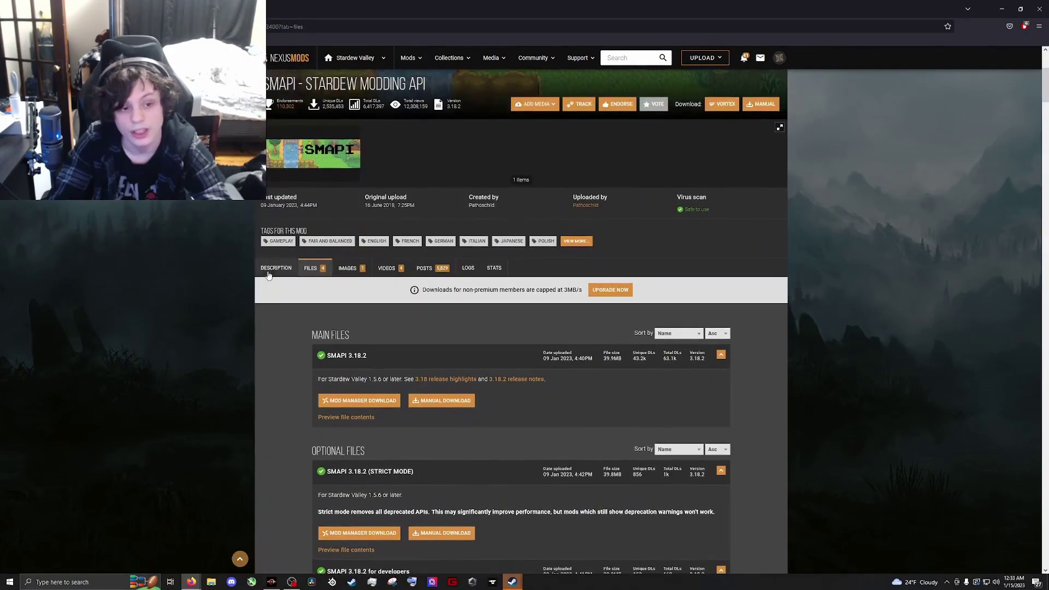
Return to the SMAPI mod's description and look over its overview and install information.
click(279, 272)
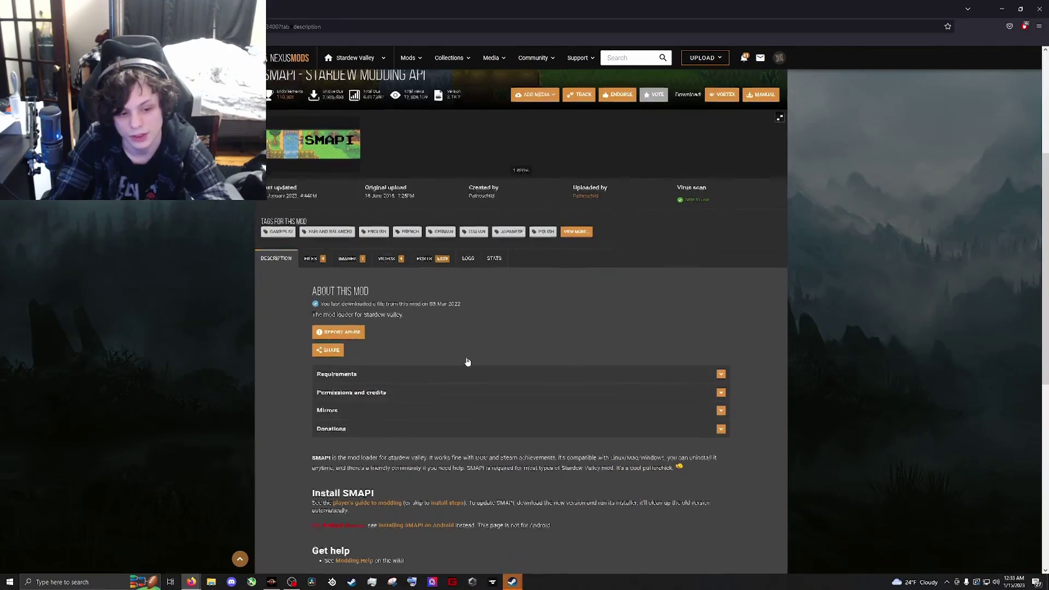
scroll(466, 363, down, 3)
scroll(458, 343, up, 6)
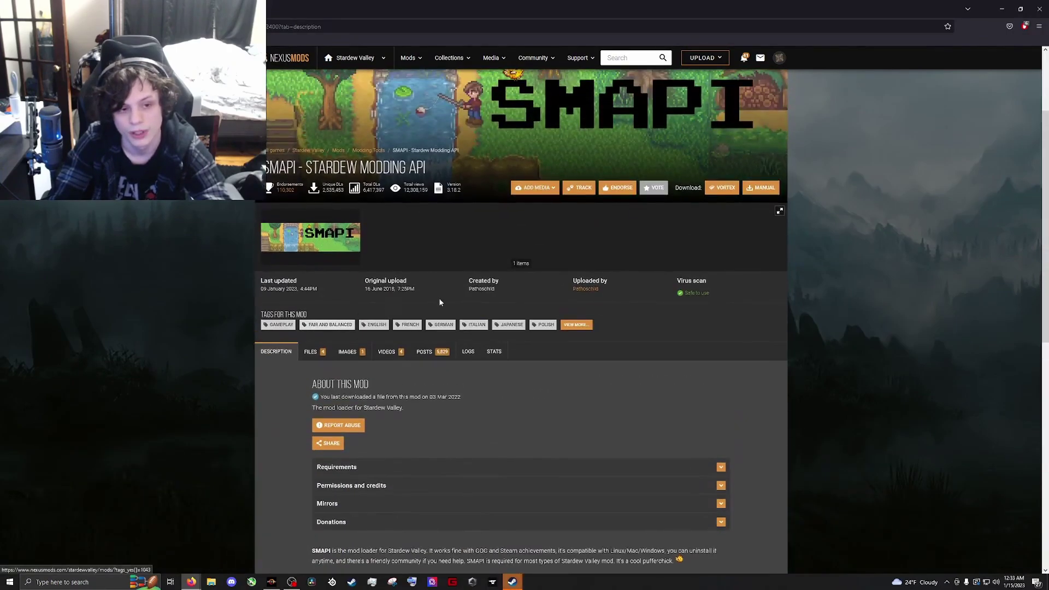
scroll(530, 432, down, 1)
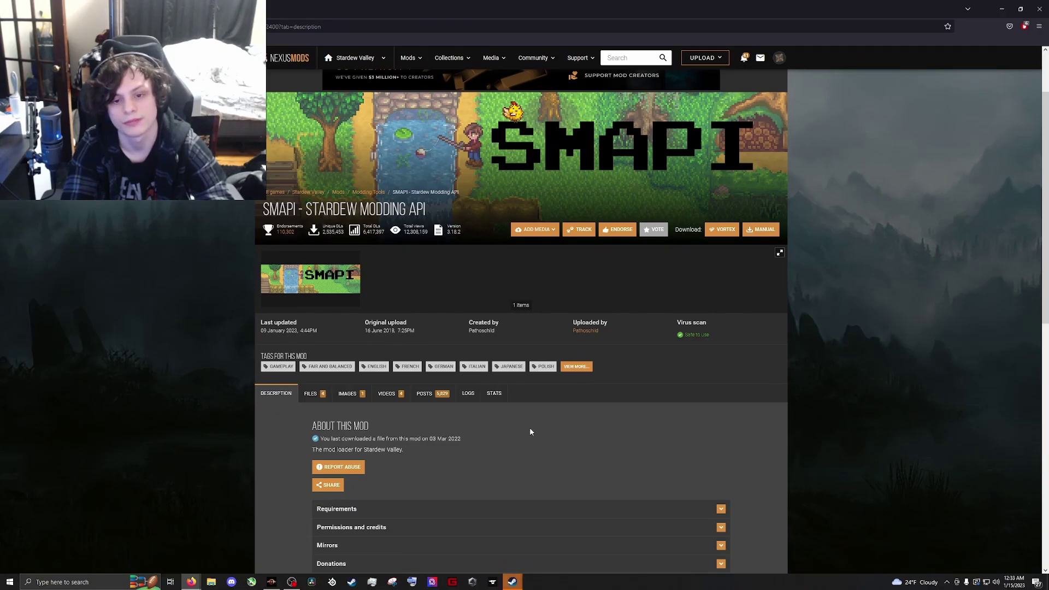
Download the SMAPI 3.18.2 main file manually, using the free slow download.
click(311, 394)
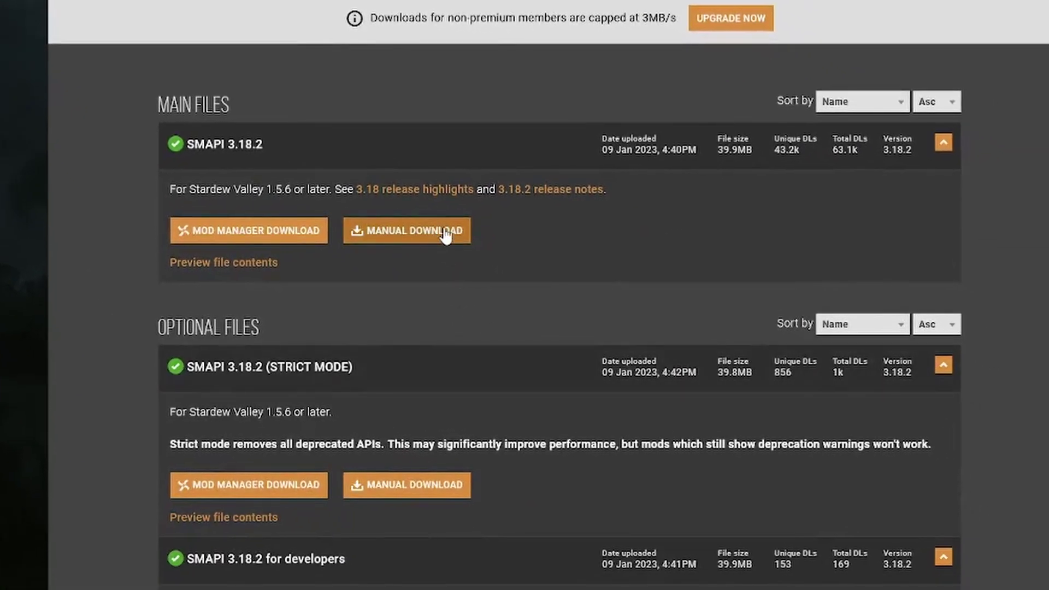
click(445, 231)
scroll(462, 361, down, 7)
scroll(661, 323, up, 1)
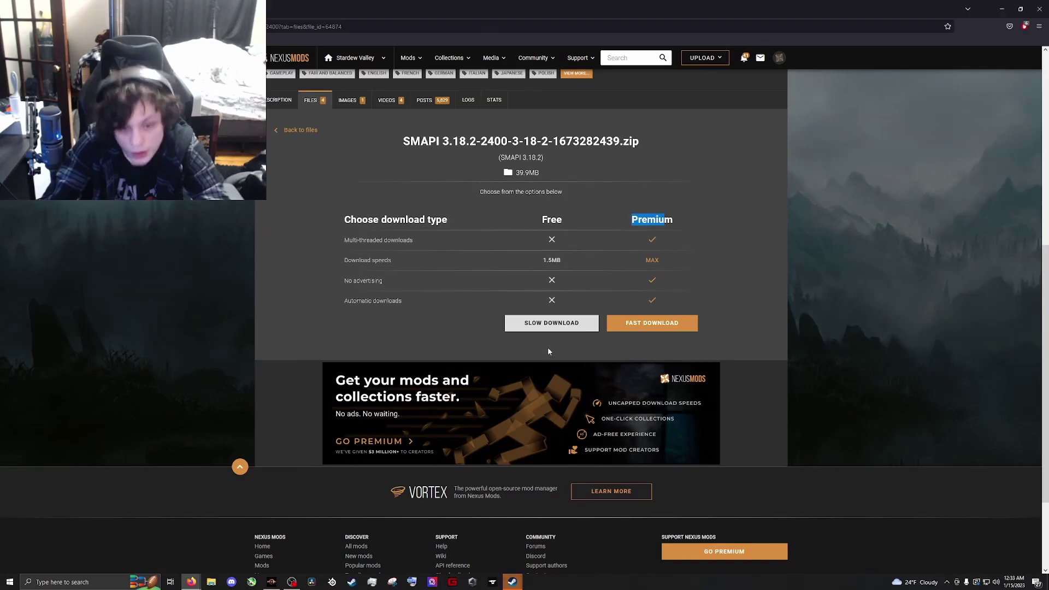
click(560, 325)
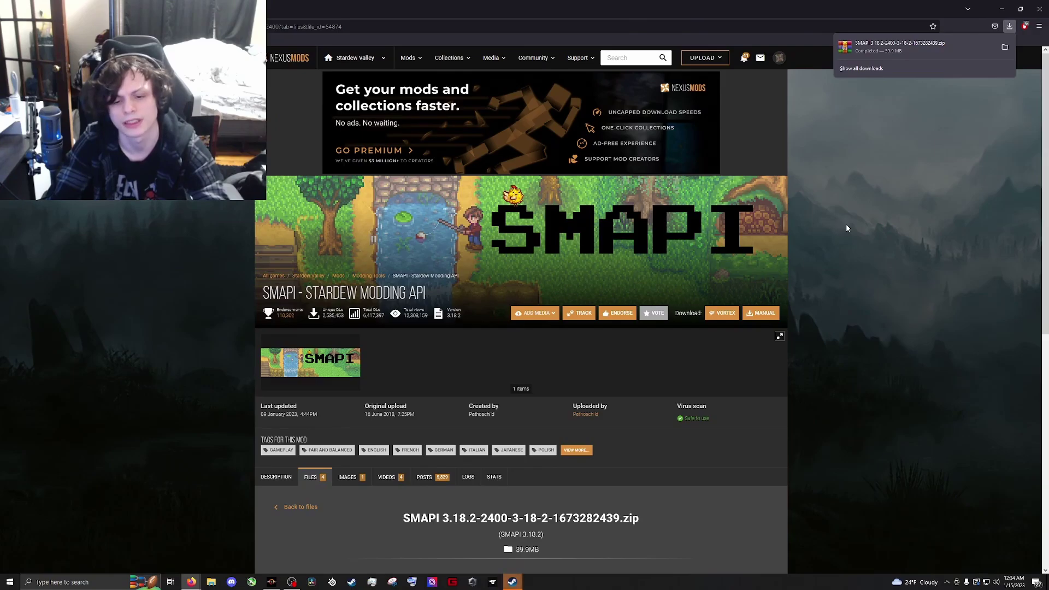
scroll(330, 369, down, 1)
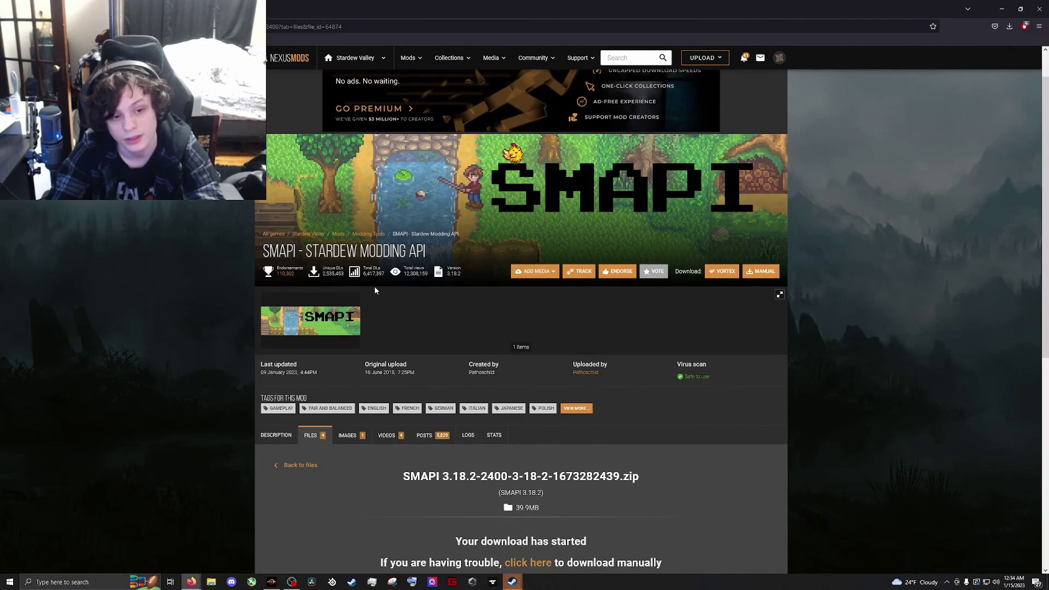
Show the desktop and create a new folder on it, keeping the default name.
key(super+d)
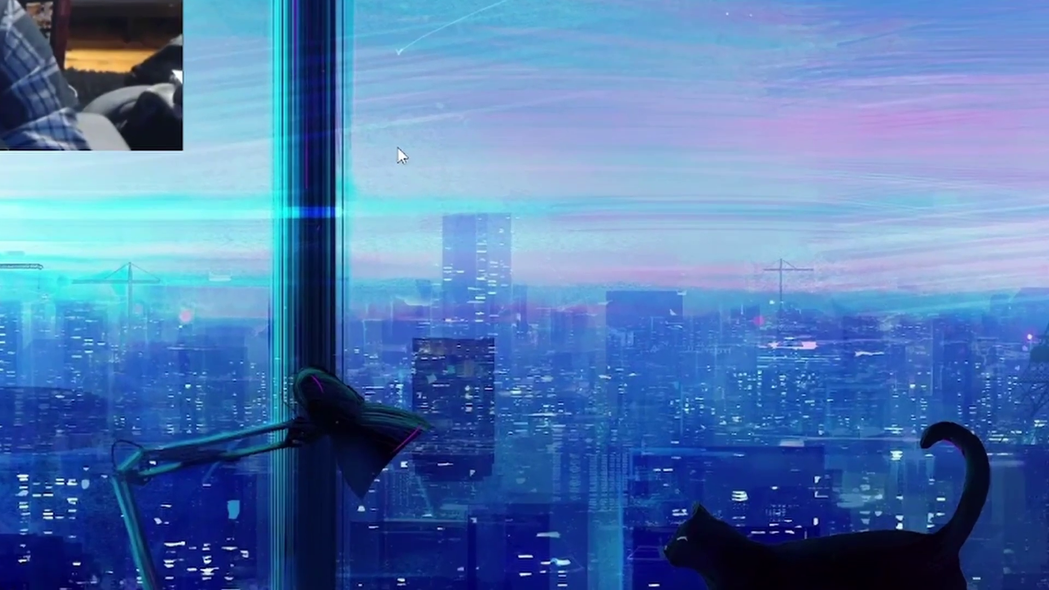
right_click(398, 147)
mouse_move(471, 367)
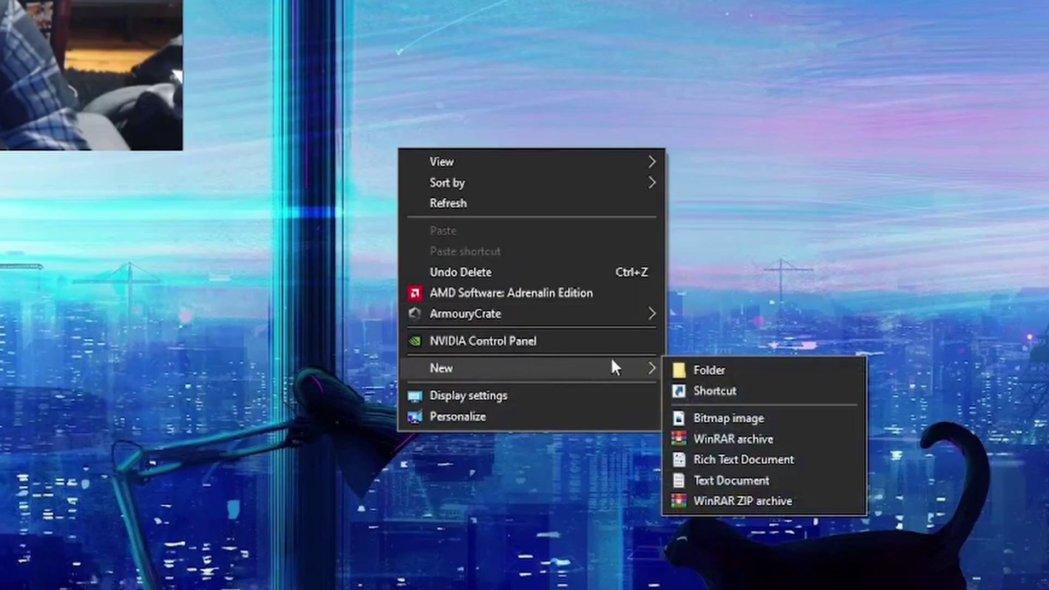
click(710, 370)
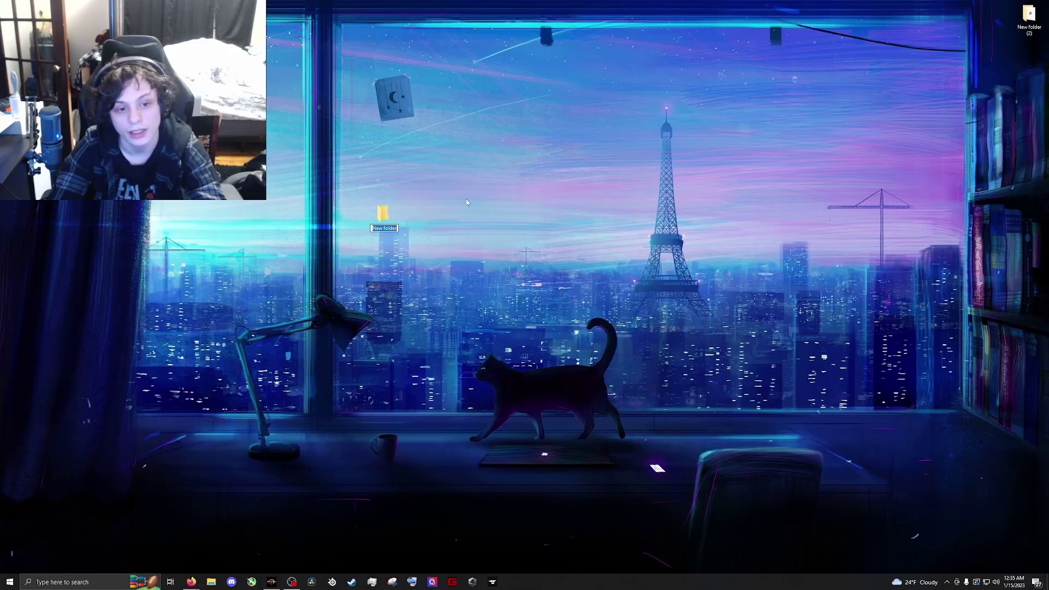
click(211, 582)
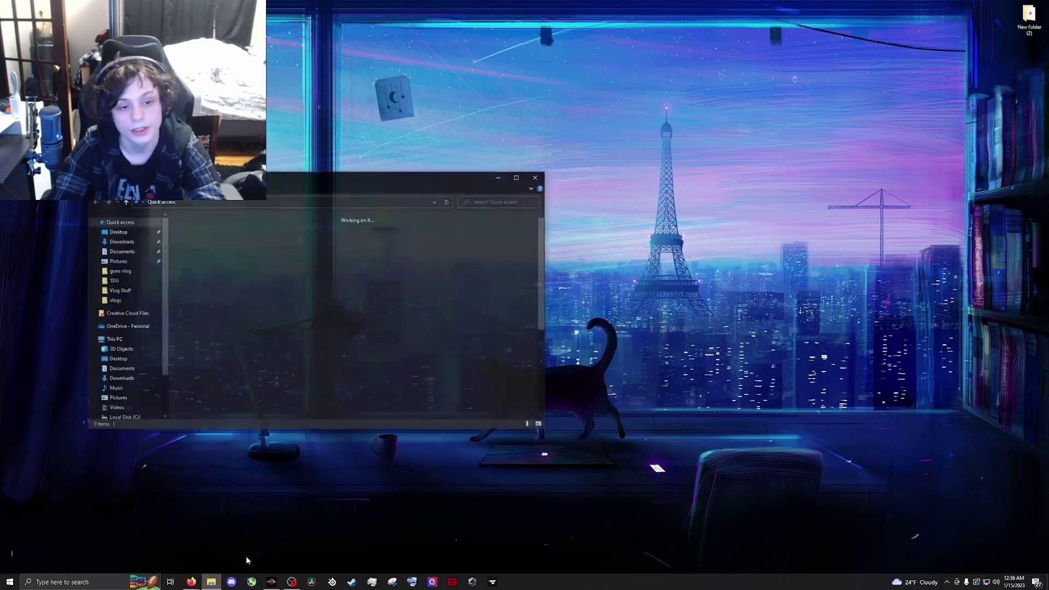
drag(439, 175, 810, 182)
click(494, 248)
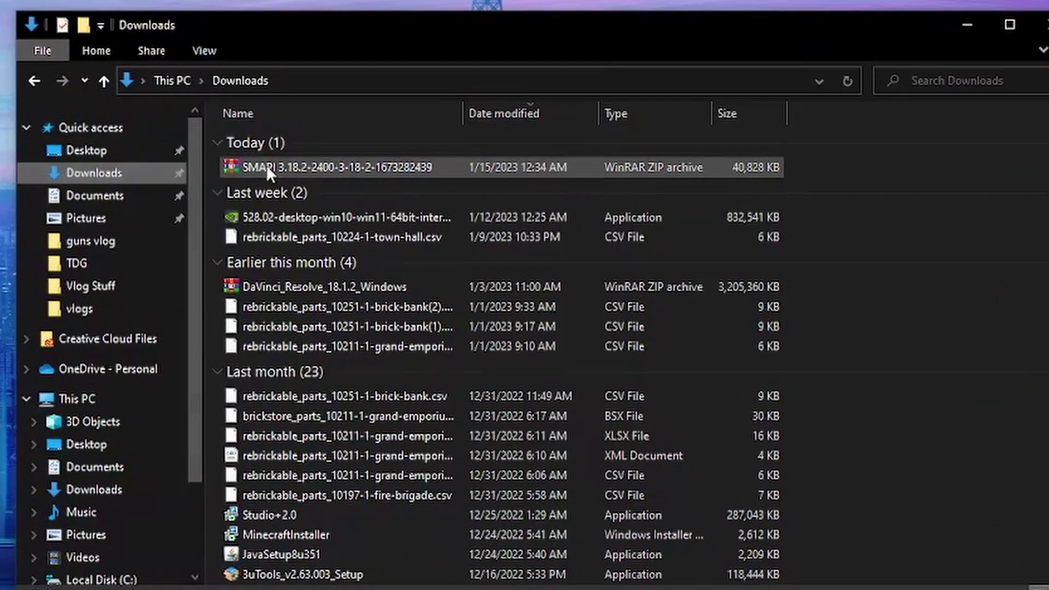
drag(284, 164, 223, 1)
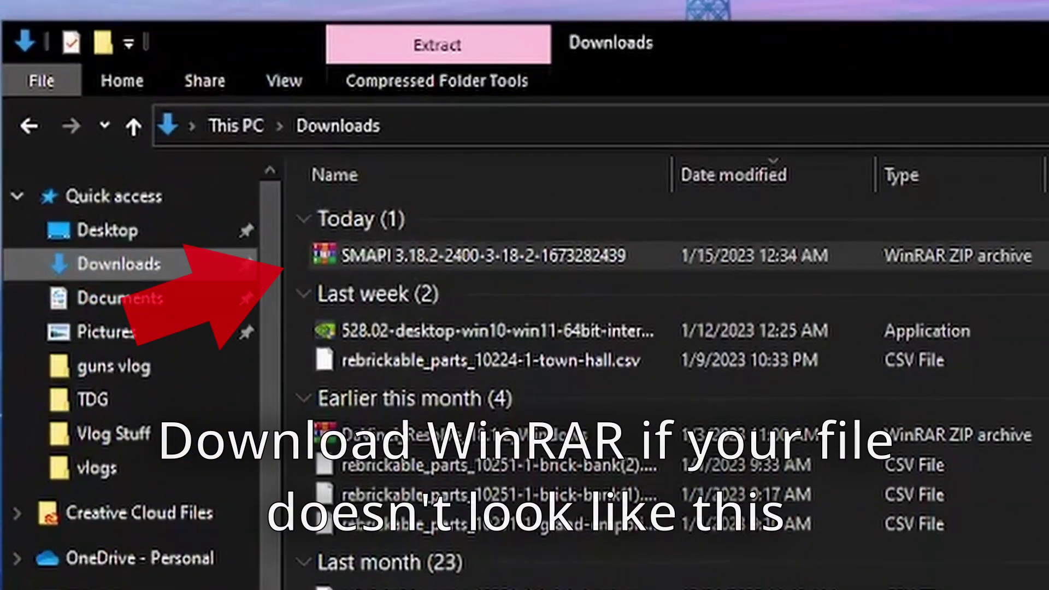
drag(447, 123, 446, 122)
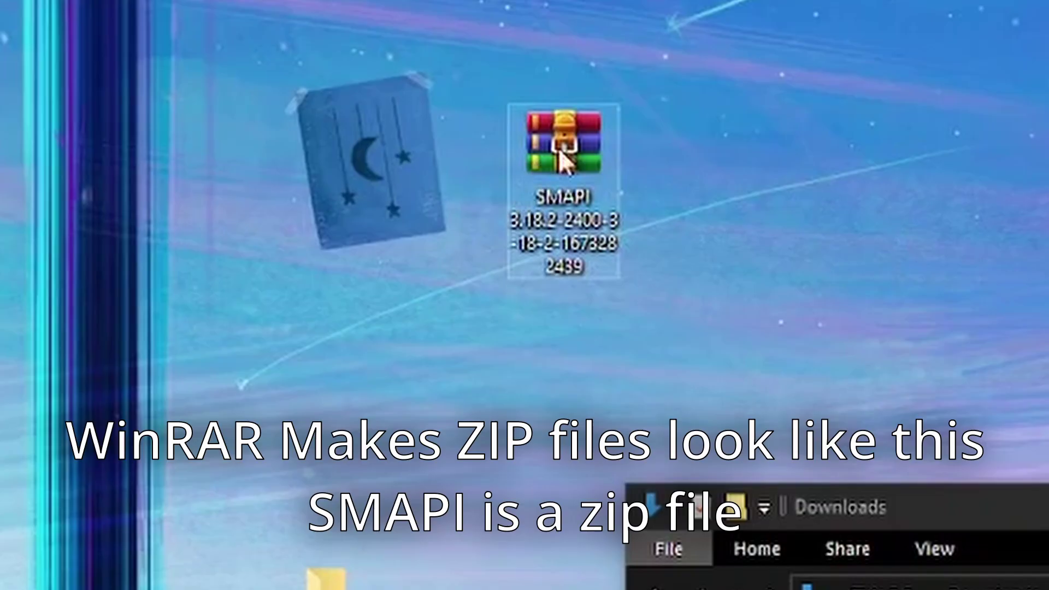
Return to the Firefox window with the SMAPI page and search the web for "winrar" in a new tab.
mouse_move(191, 582)
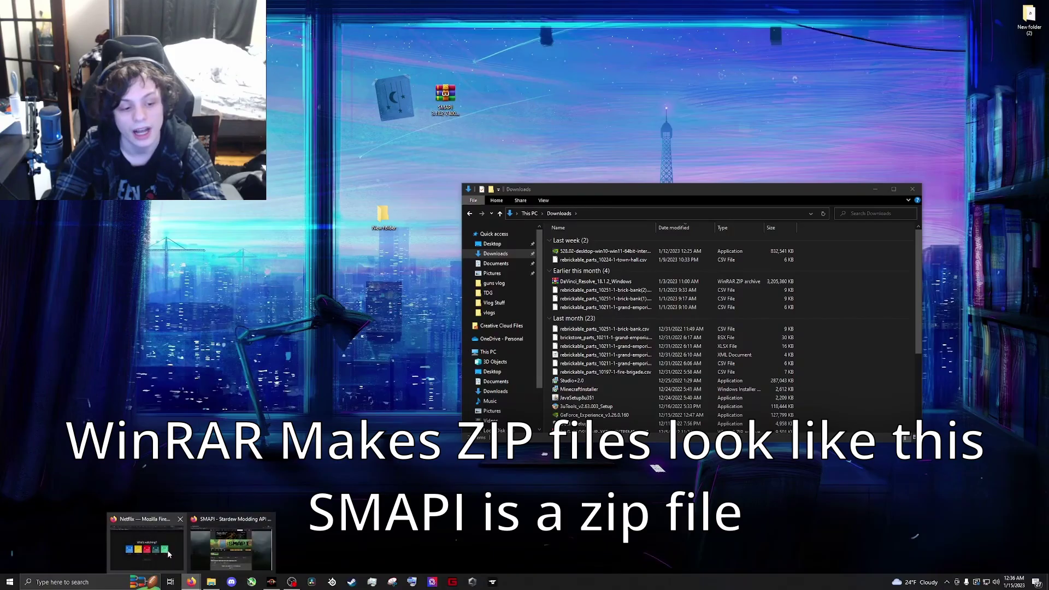
click(227, 551)
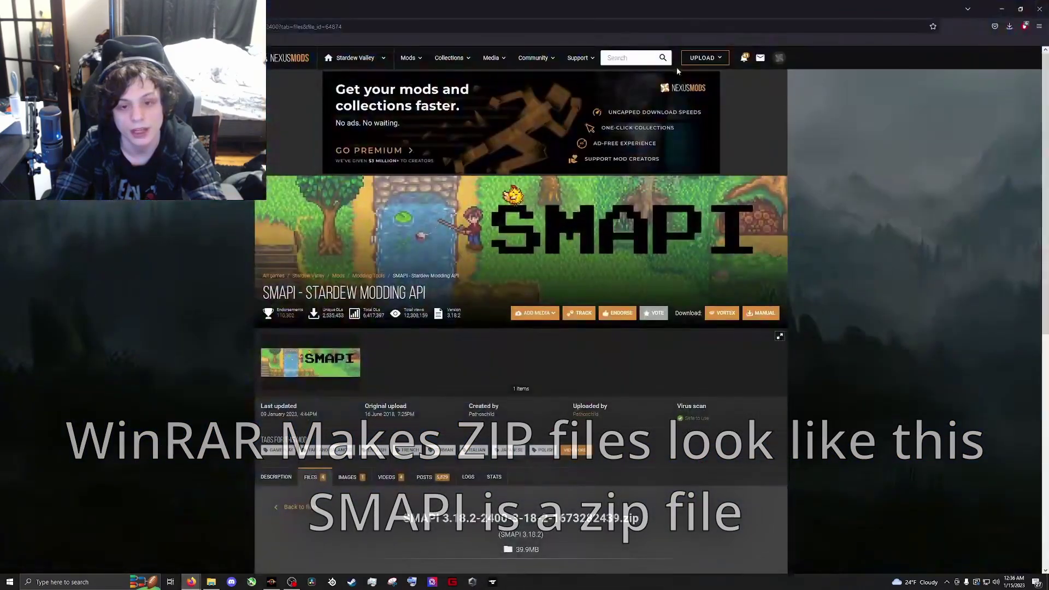
key(ctrl+t)
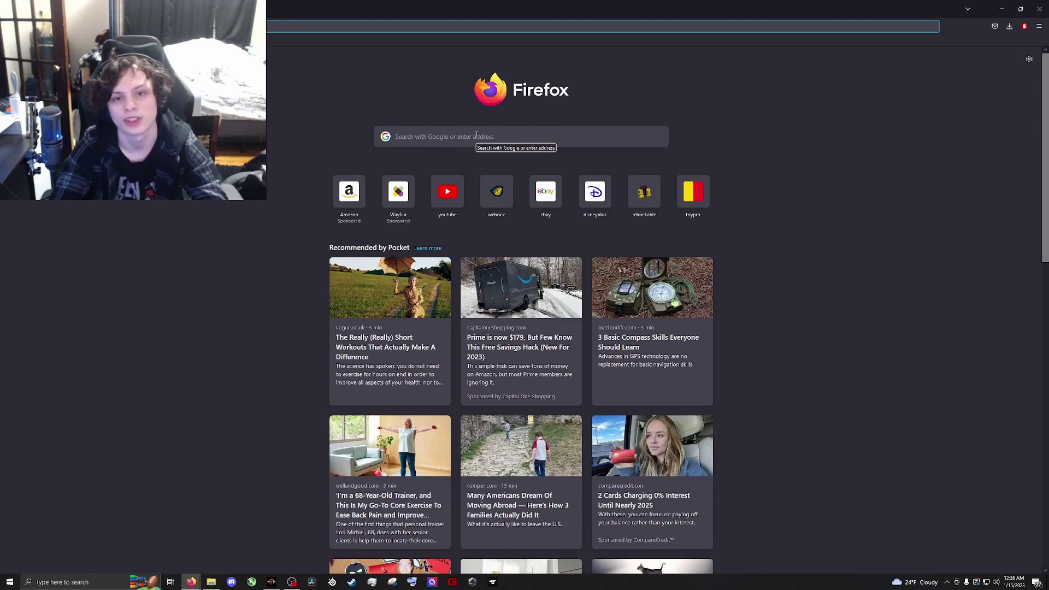
text(w)
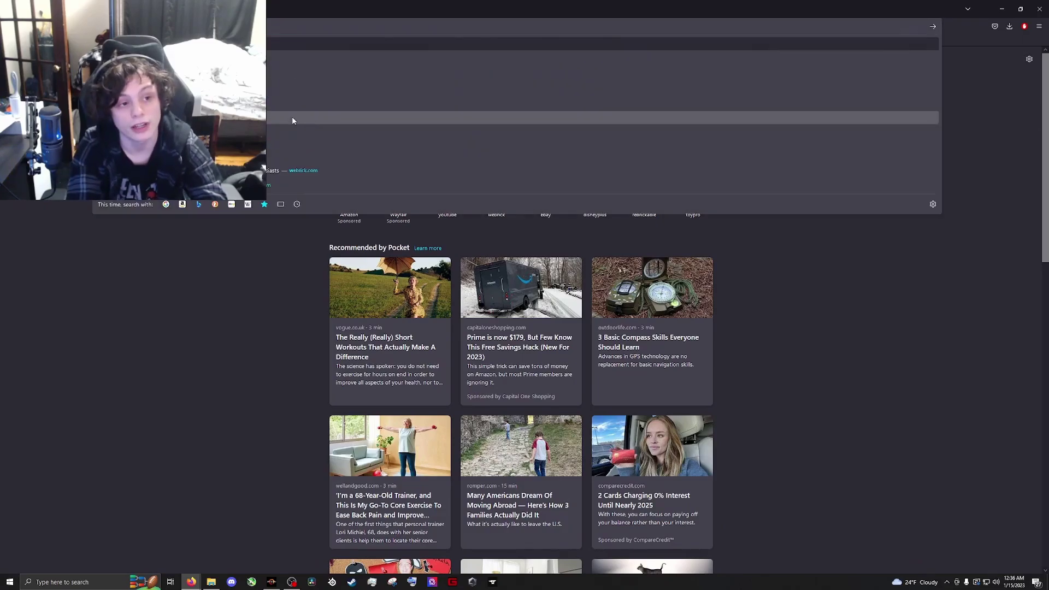
text(inrar)
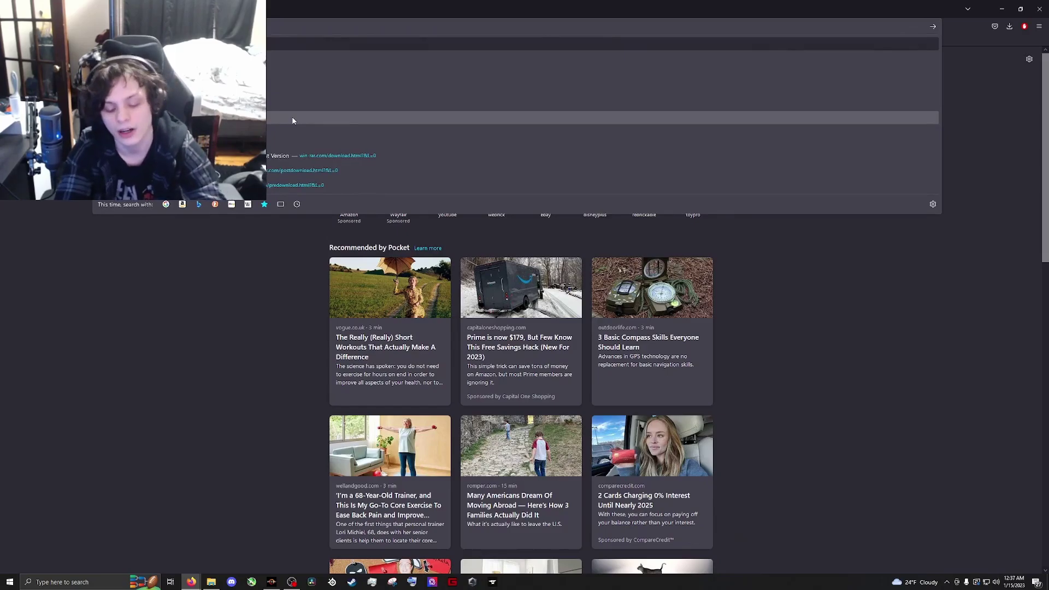
key(Return)
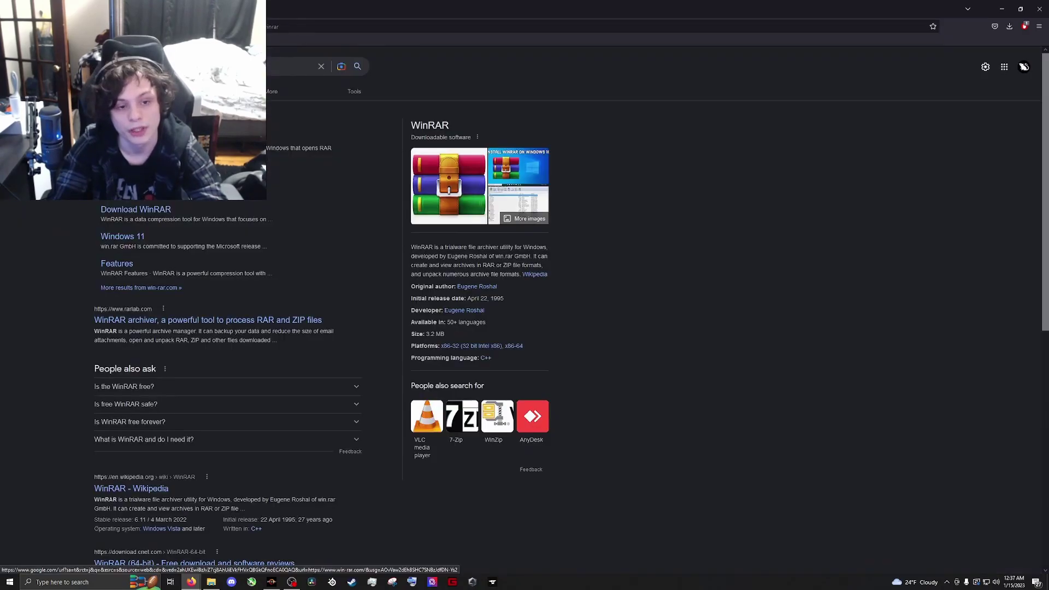
Open the official WinRAR website from the search results and download WinRAR 6.11 English 64 bit.
click(174, 137)
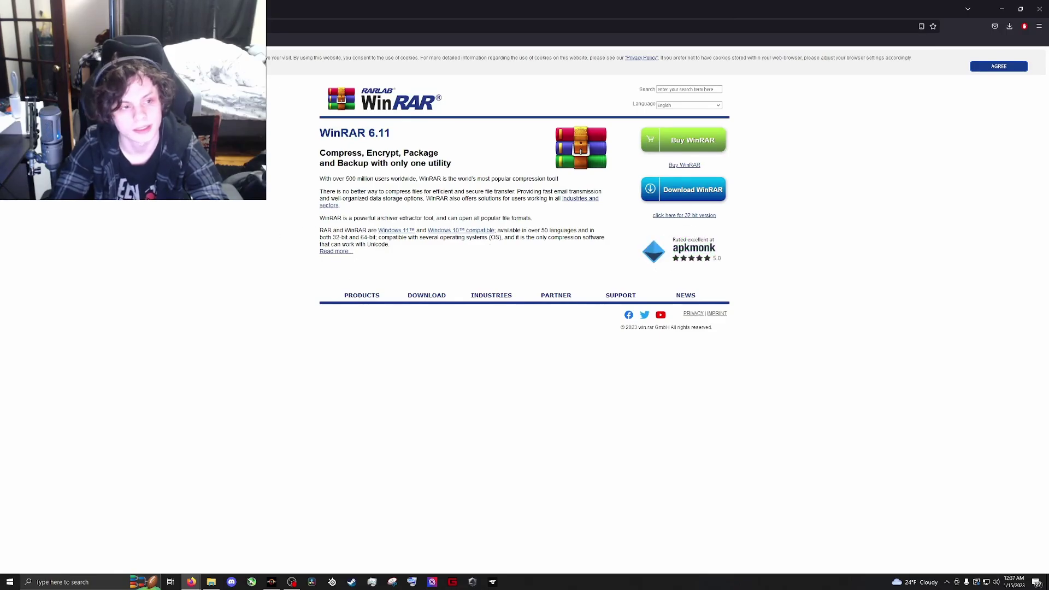
click(11, 27)
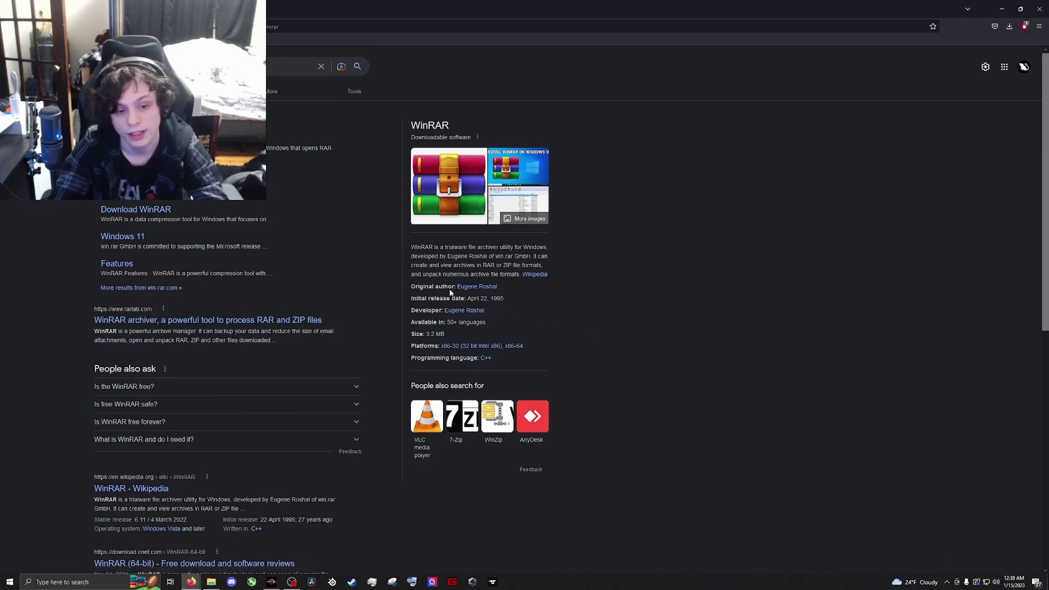
click(186, 137)
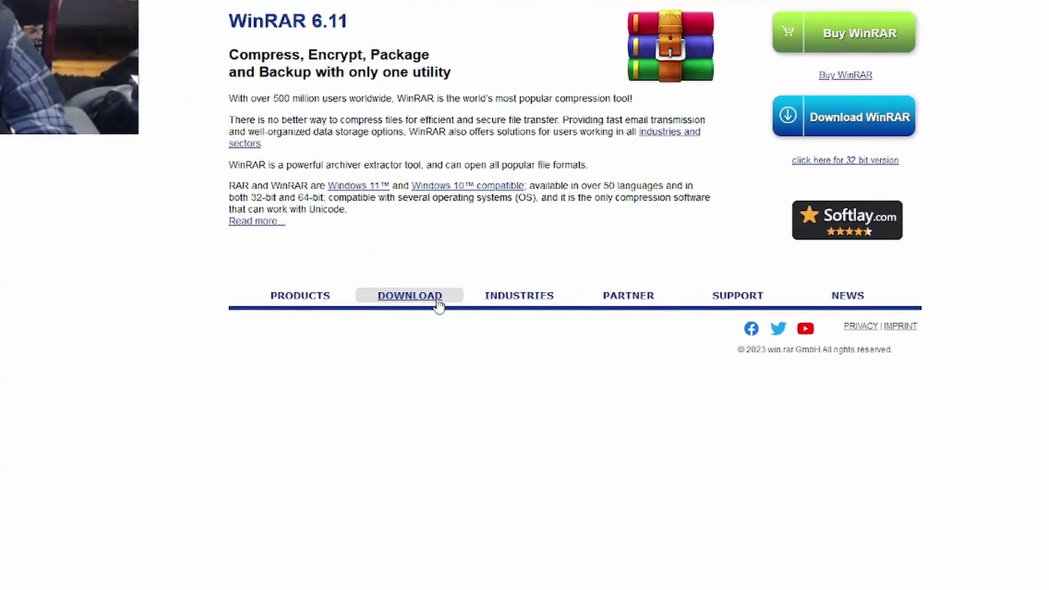
click(440, 300)
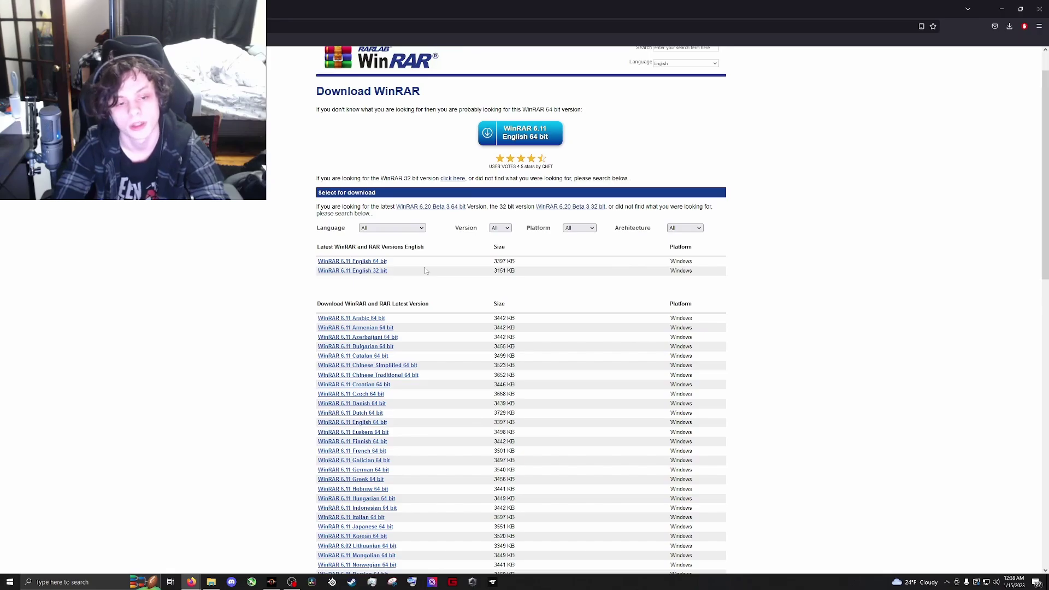
click(375, 263)
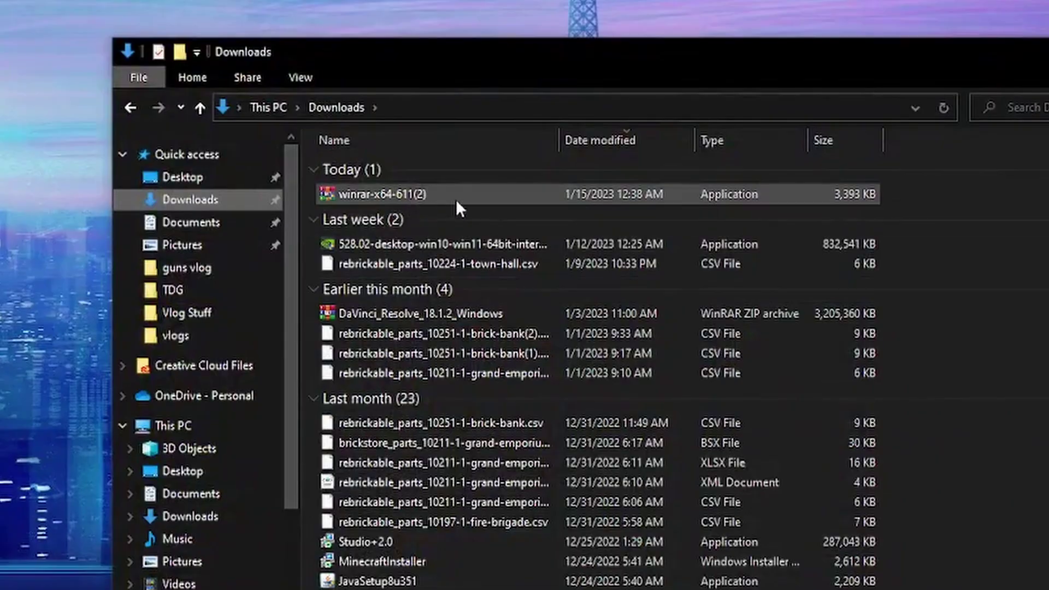
Run the winrar-x64-611(2) installer from the Downloads folder, and close the File Explorer window.
double_click(456, 199)
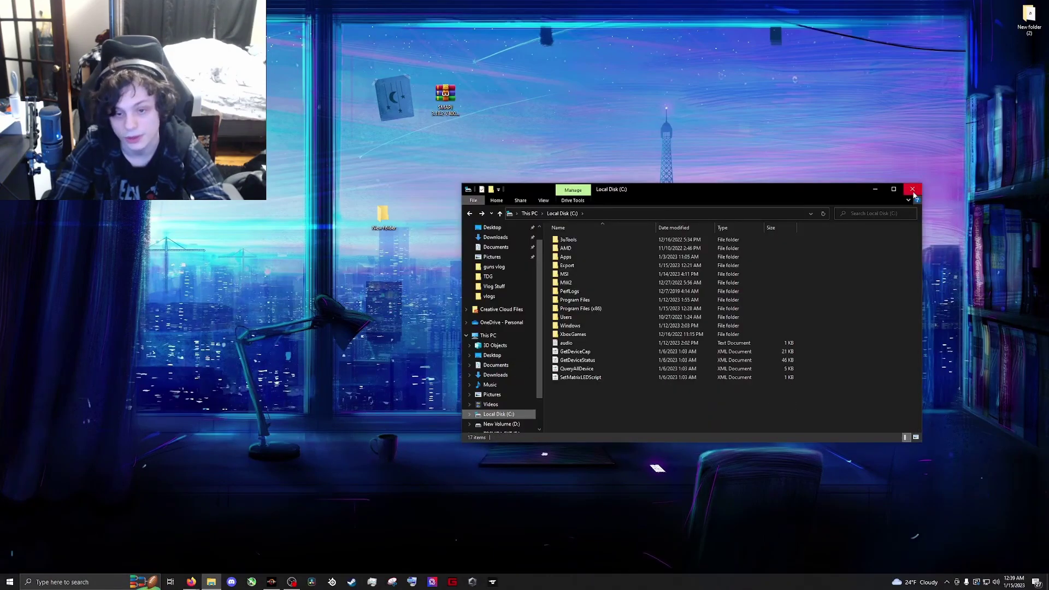
click(913, 189)
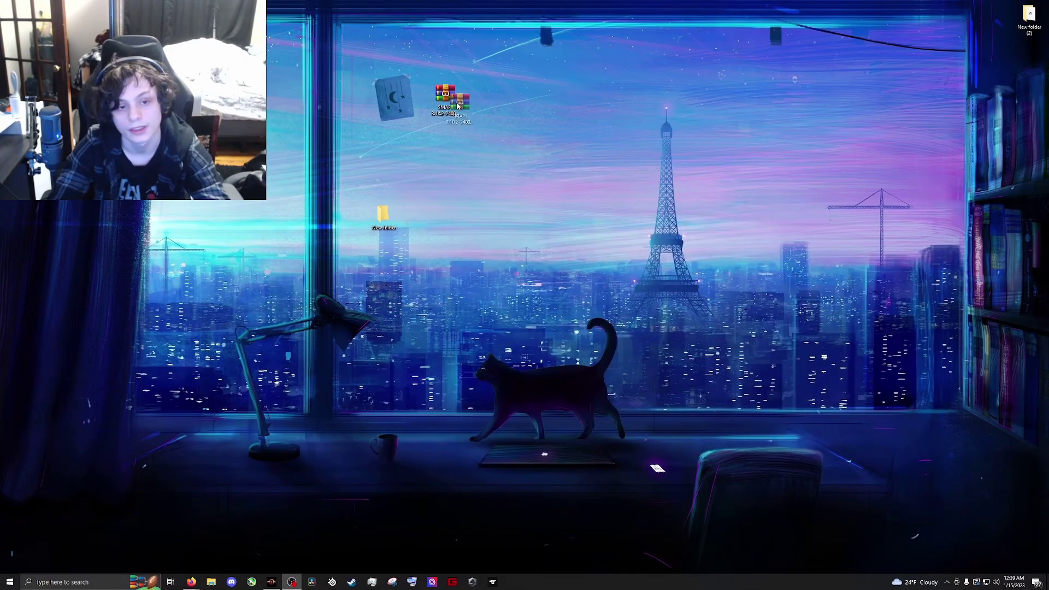
Move the SMAPI archive on the desktop into the folder named New folder.
click(460, 87)
click(587, 112)
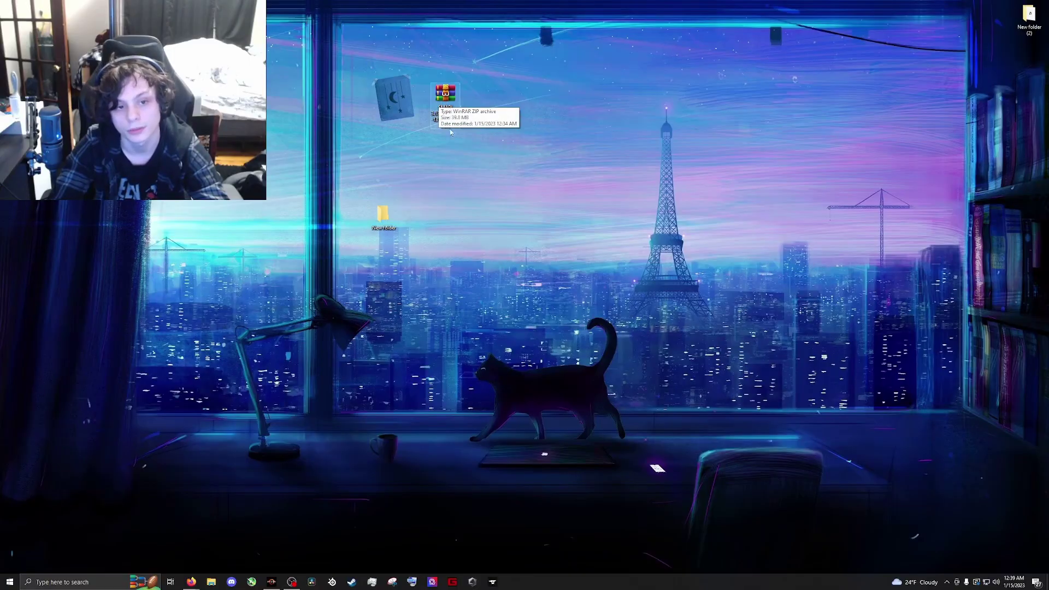
drag(451, 132, 384, 223)
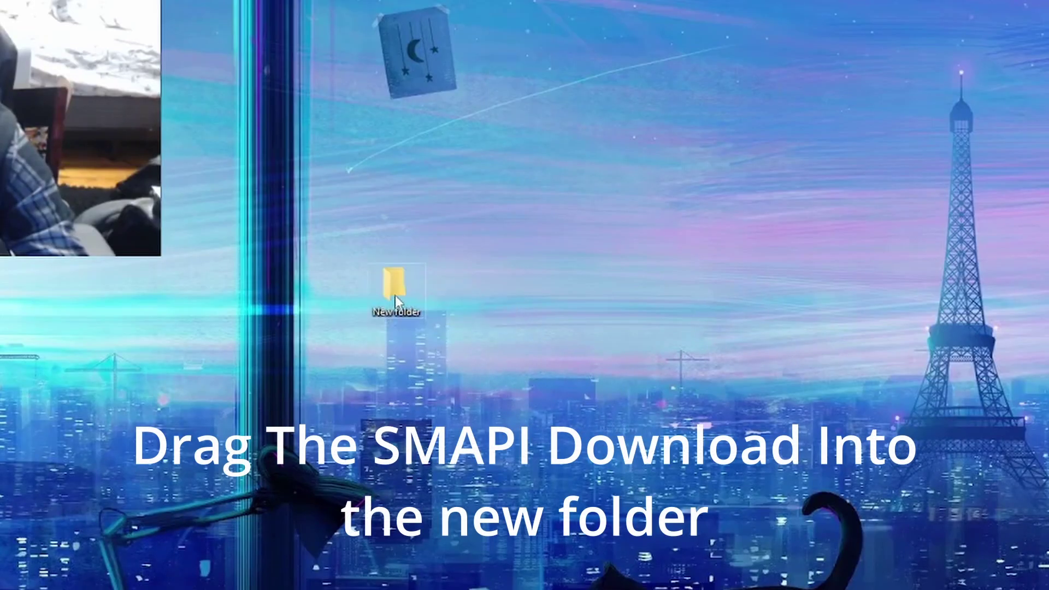
Open New folder and extract the SMAPI archive directly into it with WinRAR.
double_click(394, 291)
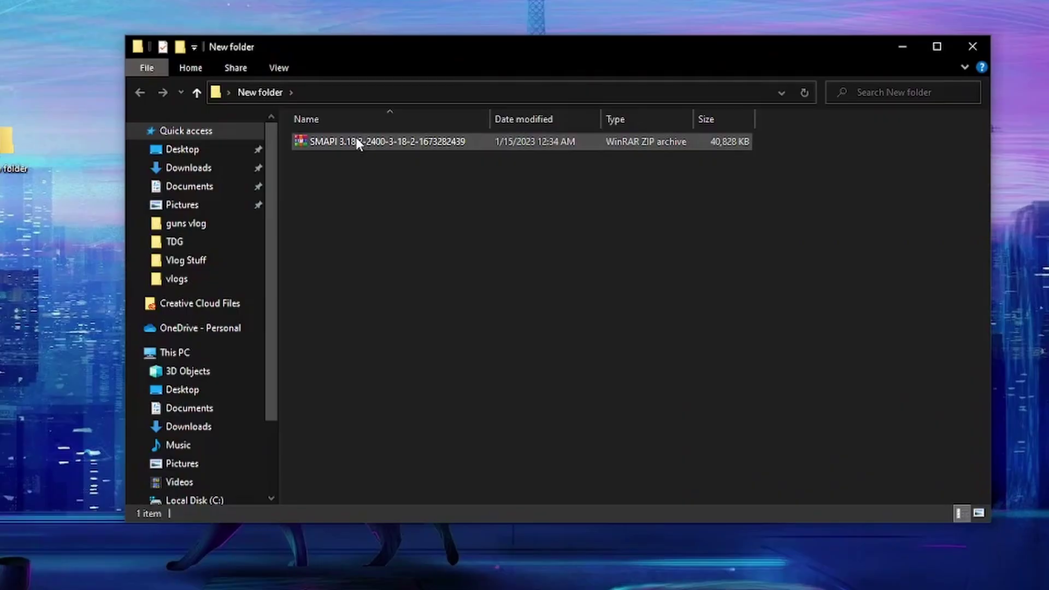
click(571, 212)
right_click(570, 212)
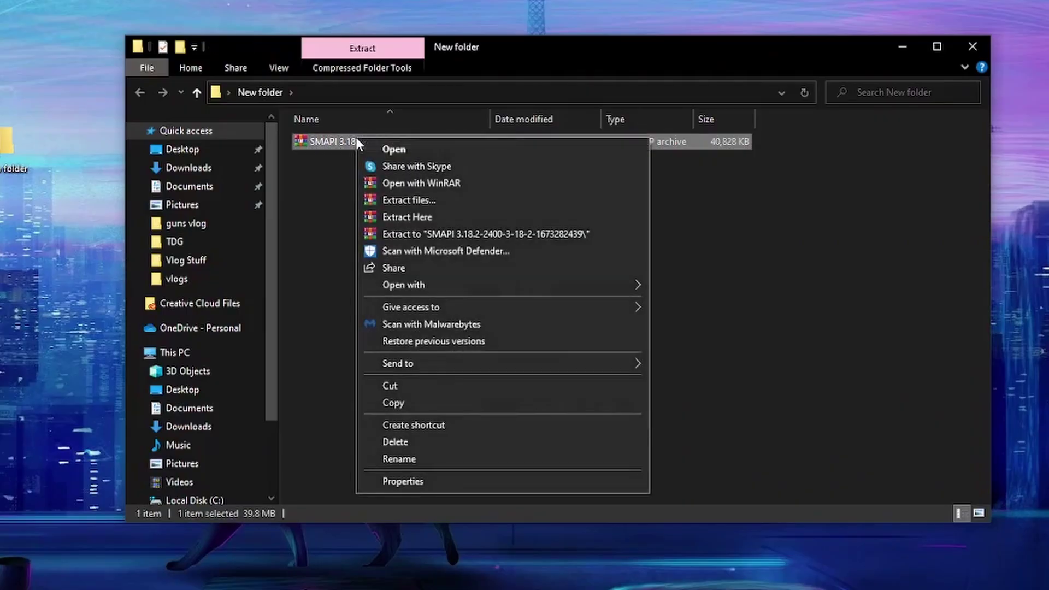
click(457, 217)
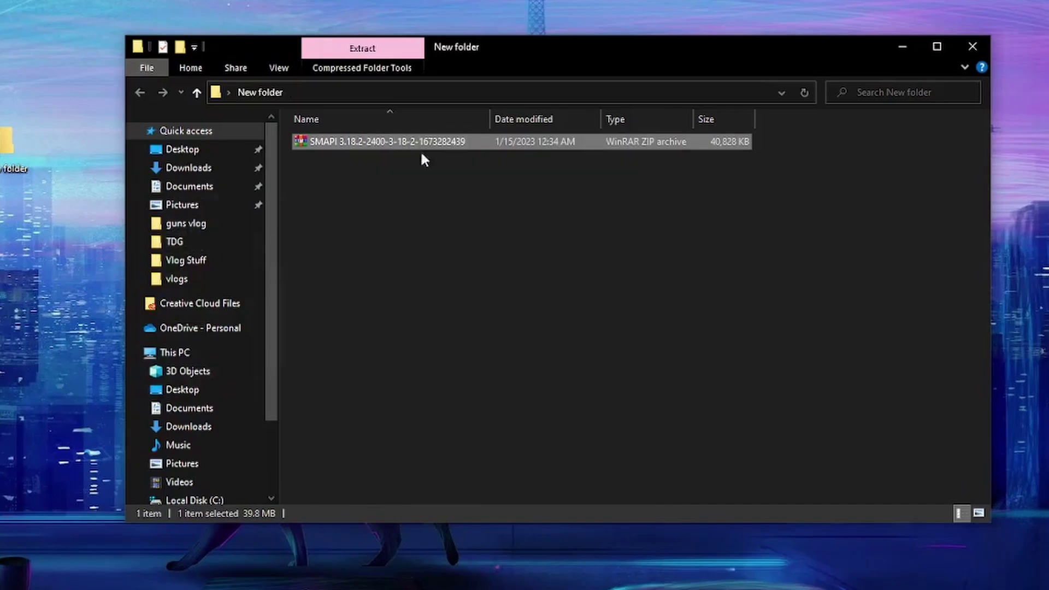
click(365, 261)
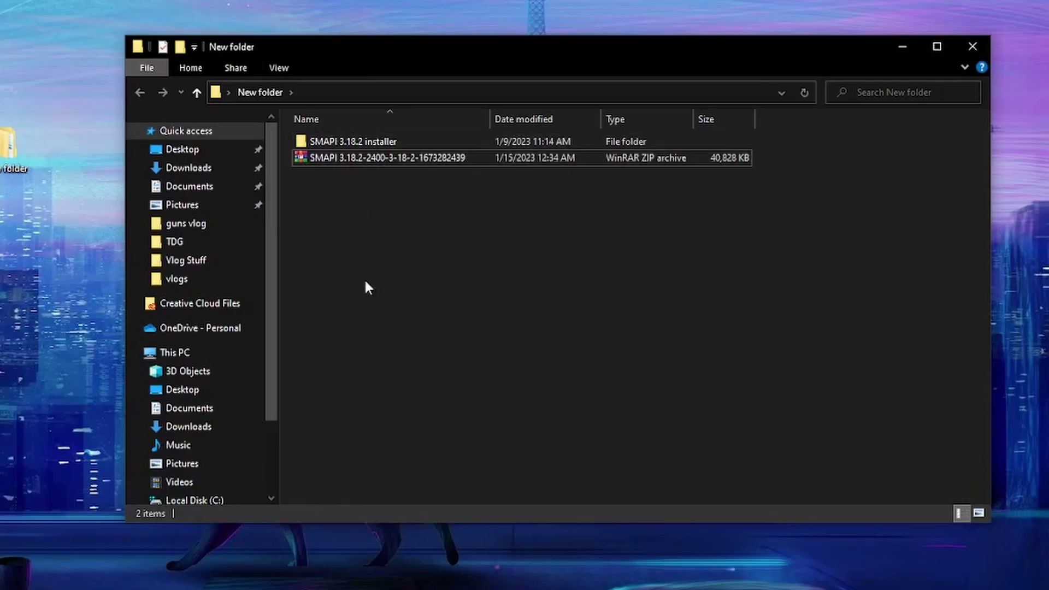
Open the SMAPI 3.18.2 installer folder, run "install on Windows", and reposition the installer's console window so its text is readable.
double_click(373, 141)
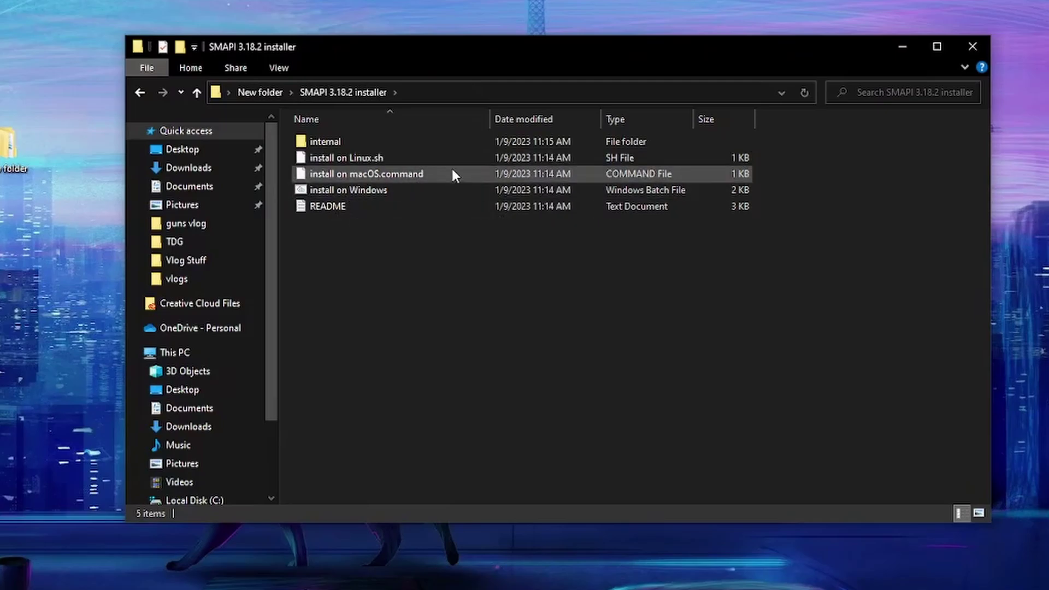
double_click(394, 193)
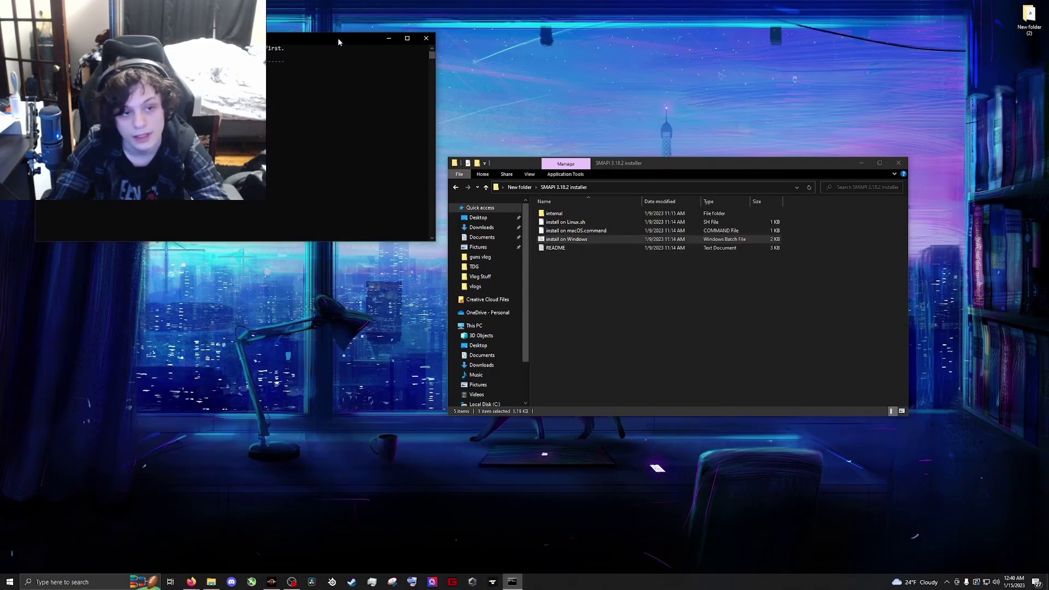
drag(339, 40, 401, 128)
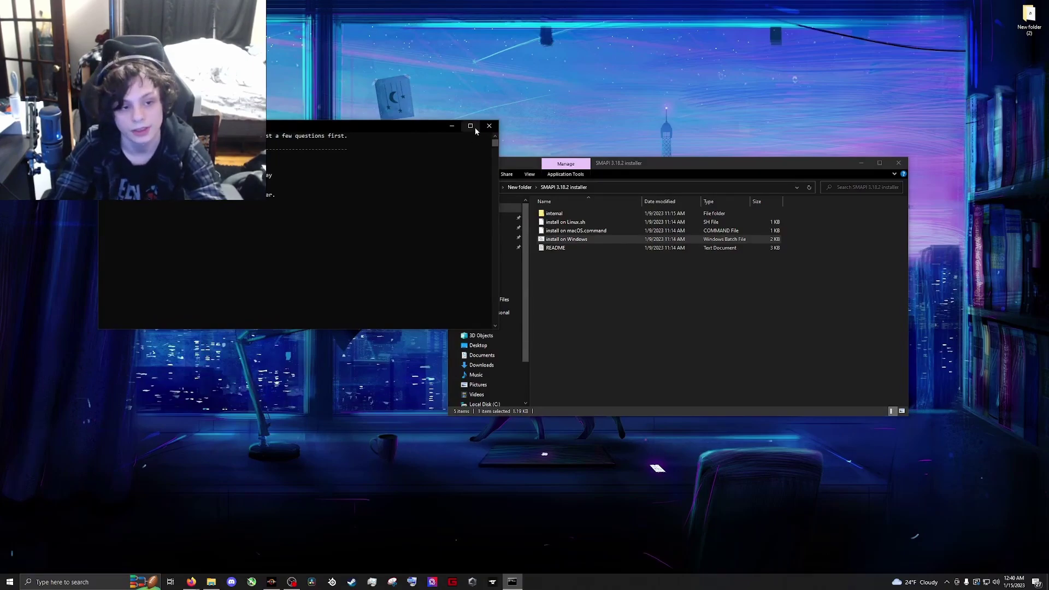
drag(421, 131, 630, 152)
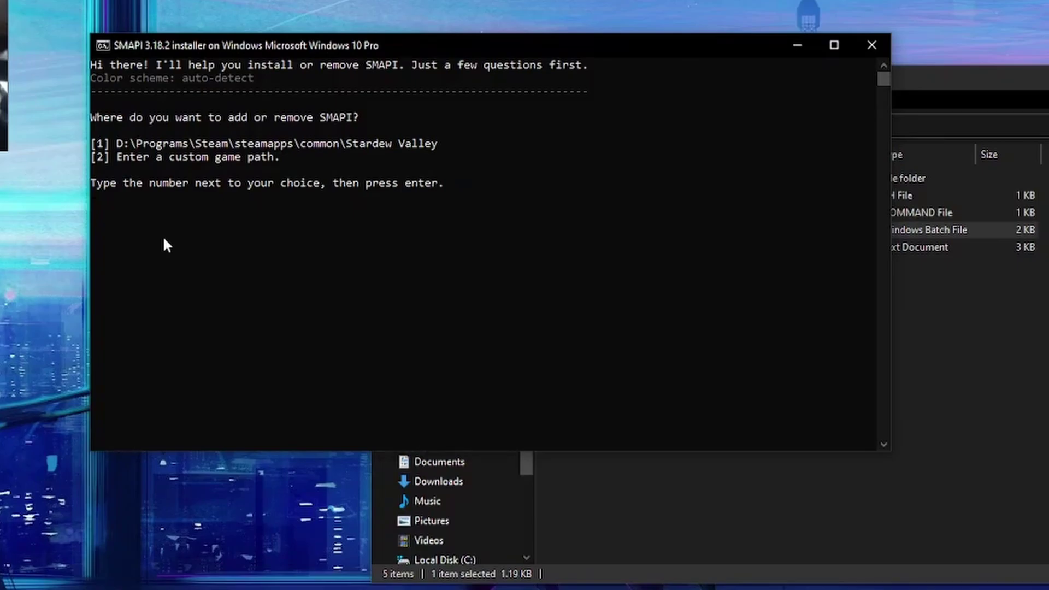
Choose option 1 for the detected Steam Stardew Valley path, and option 1 to install SMAPI.
text(1)
key(Return)
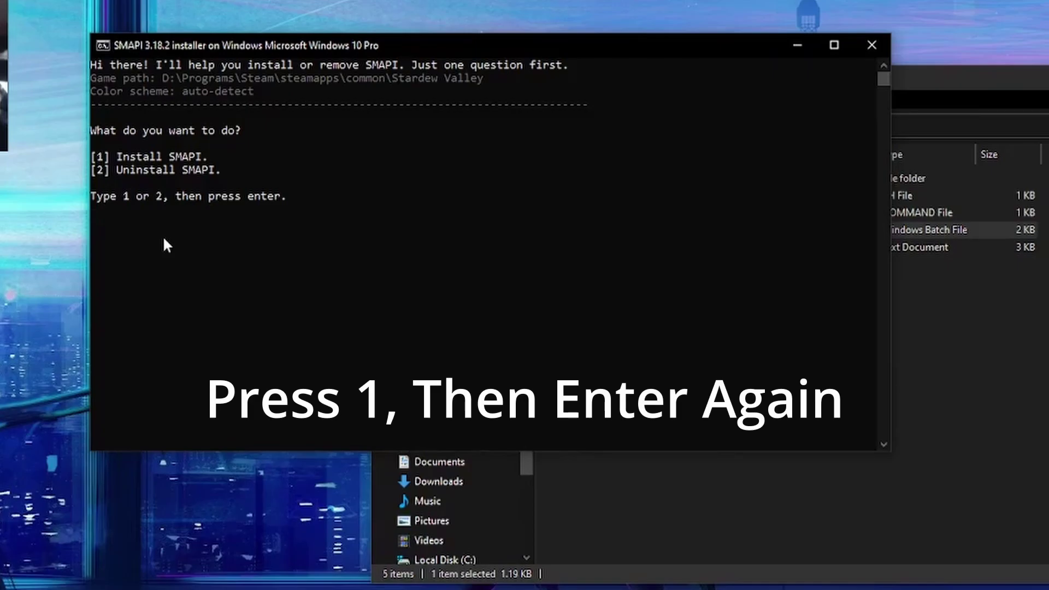
text(1)
key(Return)
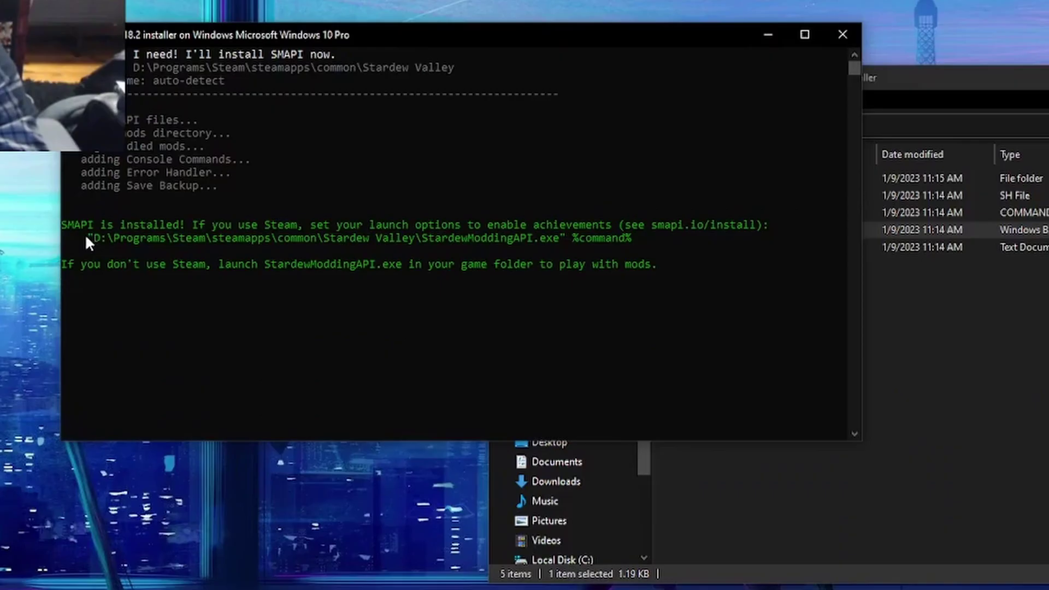
Copy the quoted StardewModdingAPI.exe path together with %command% from the installer output, and switch to Steam.
drag(86, 239, 632, 241)
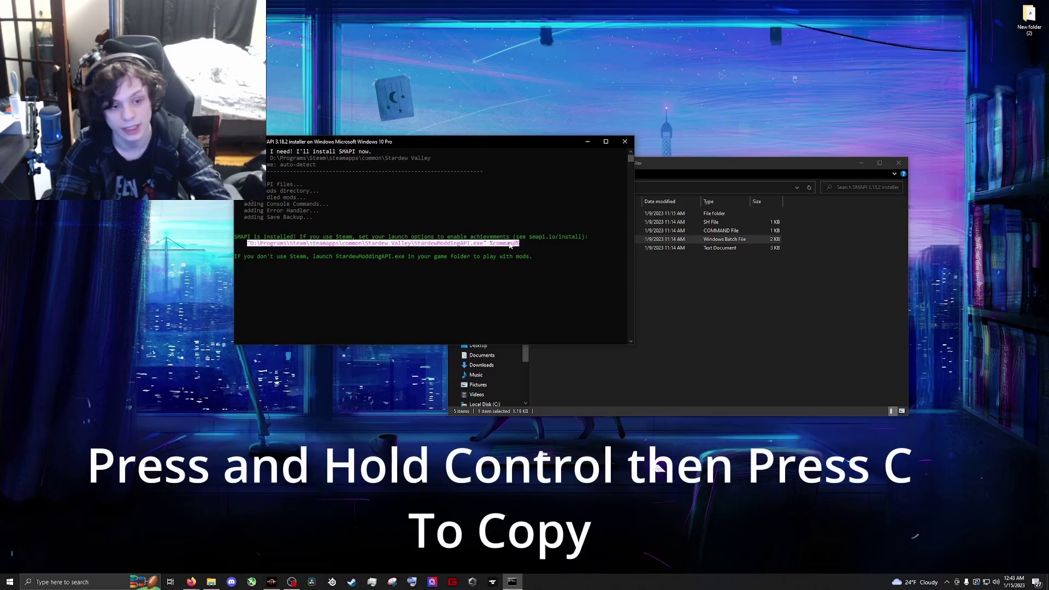
key(ctrl+c)
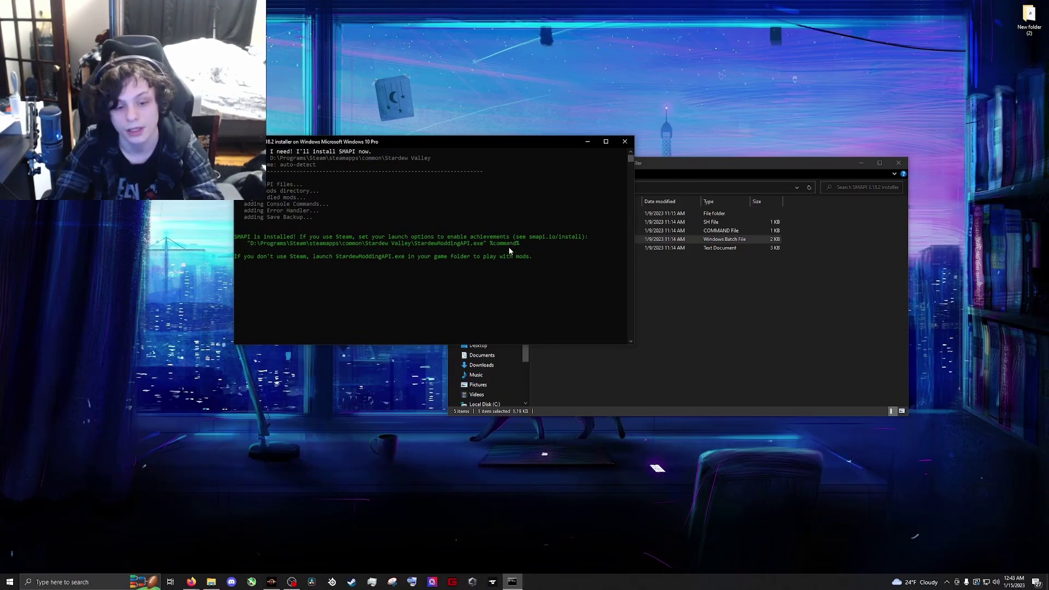
click(352, 583)
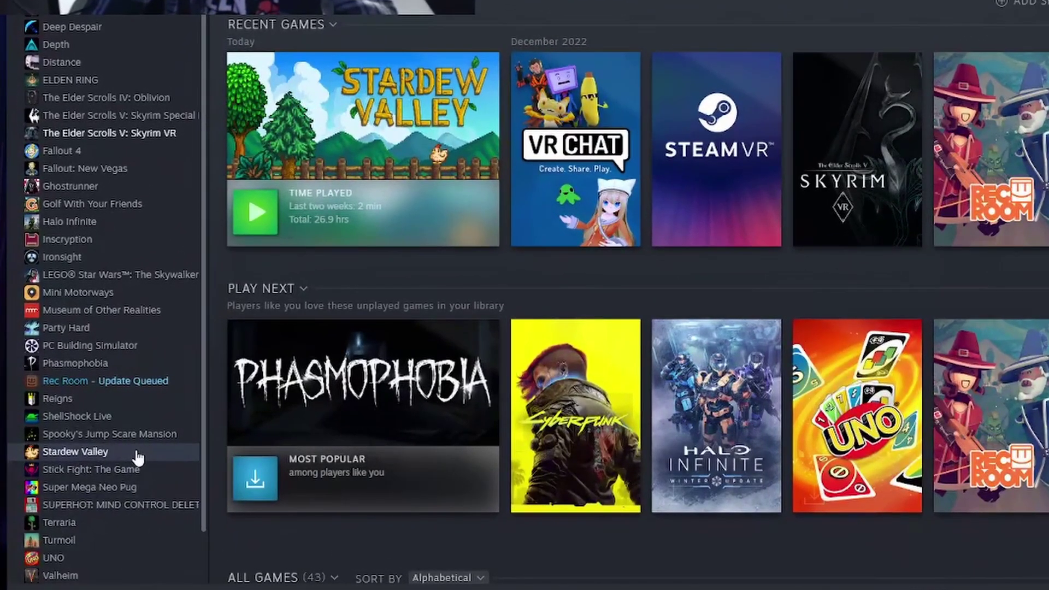
Open Stardew Valley's properties in the Steam library and paste the copied StardewModdingAPI.exe path with %command% into the launch options.
right_click(78, 445)
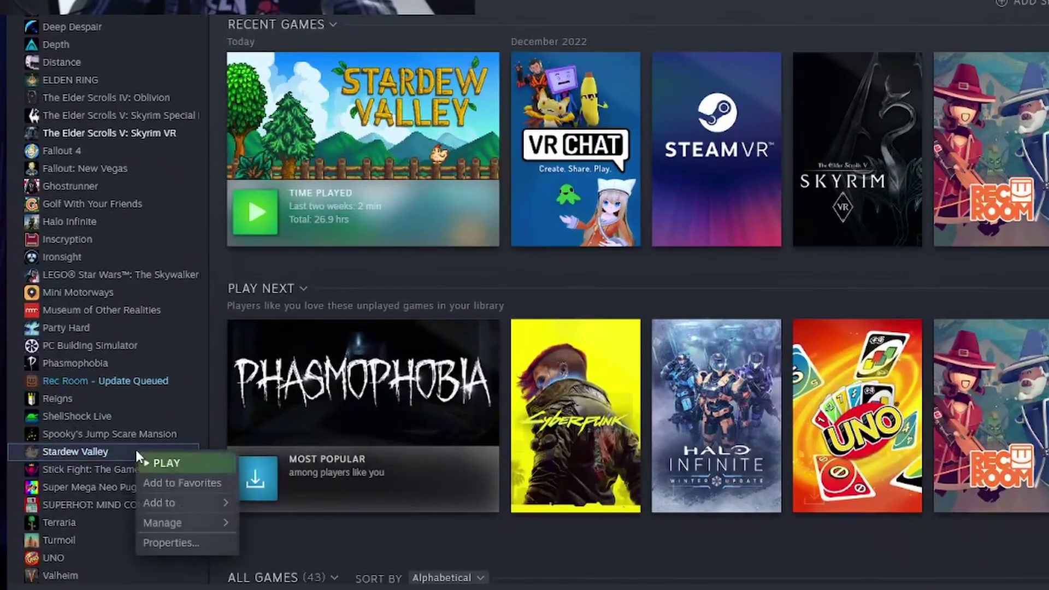
mouse_move(102, 482)
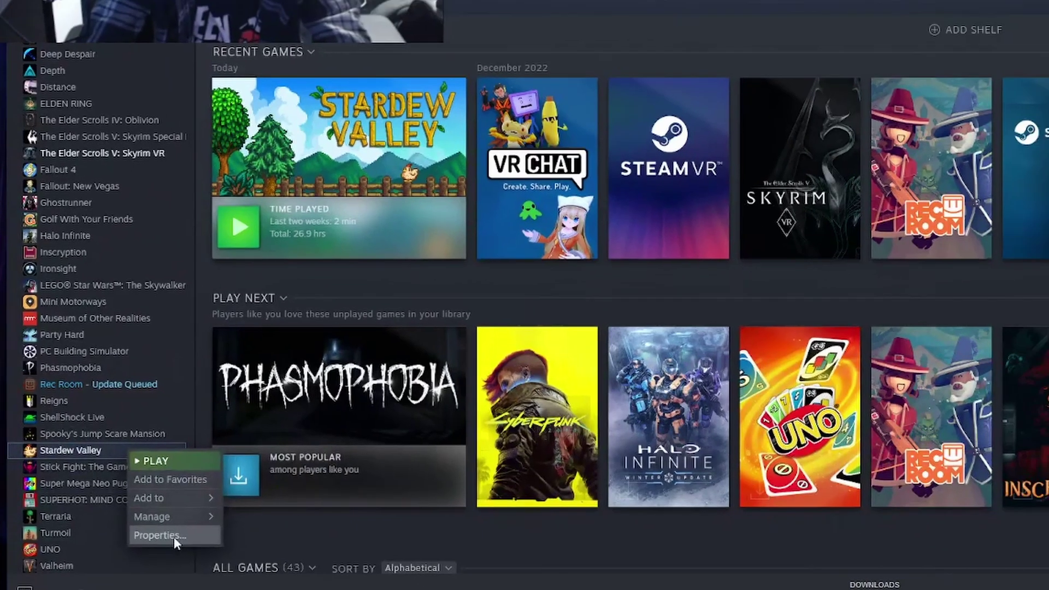
click(174, 543)
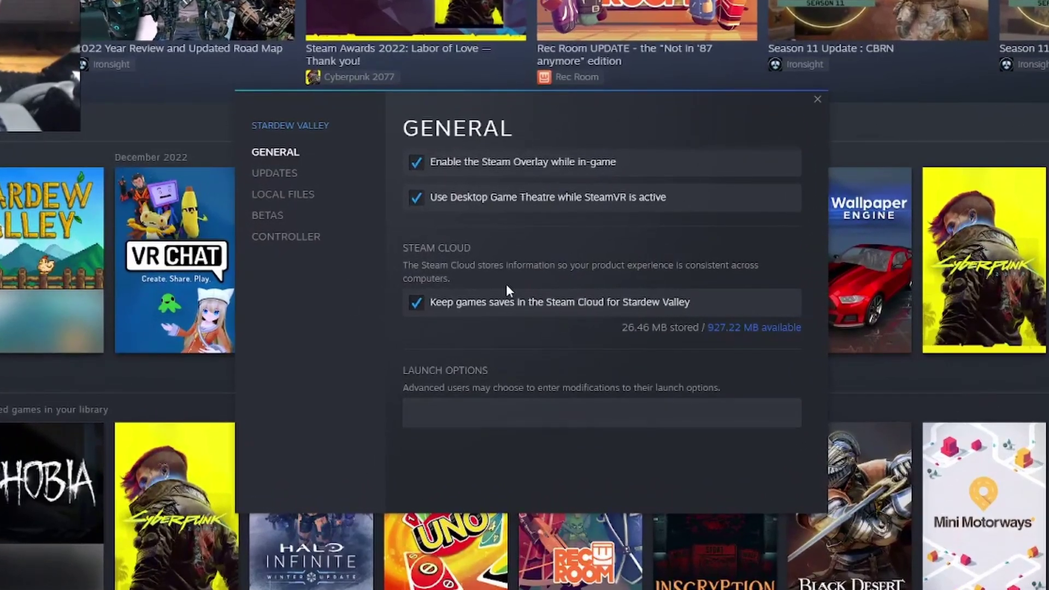
click(328, 588)
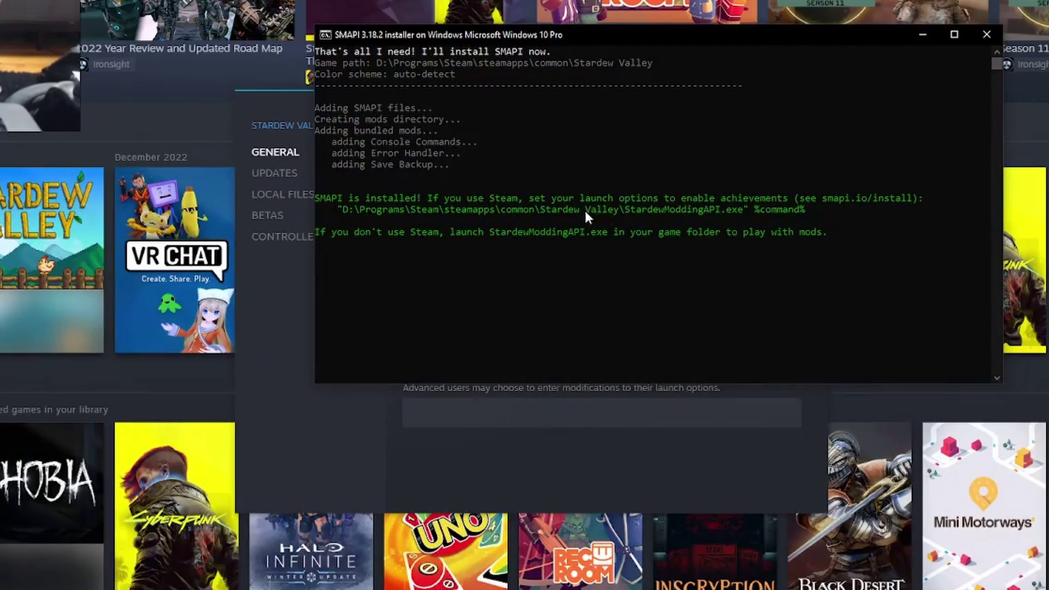
click(933, 36)
click(520, 411)
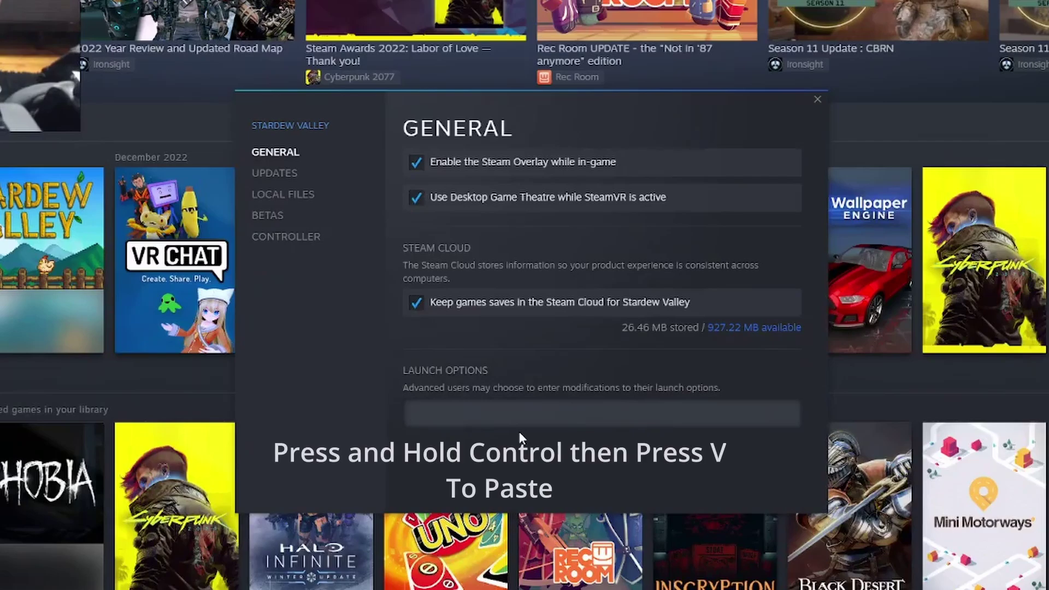
key(ctrl+v)
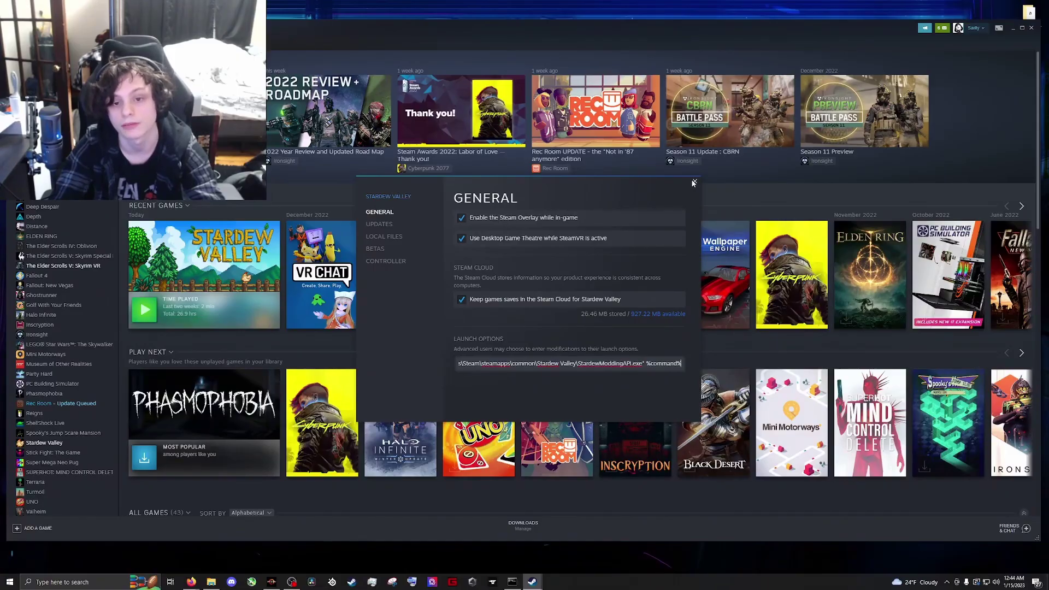
click(693, 183)
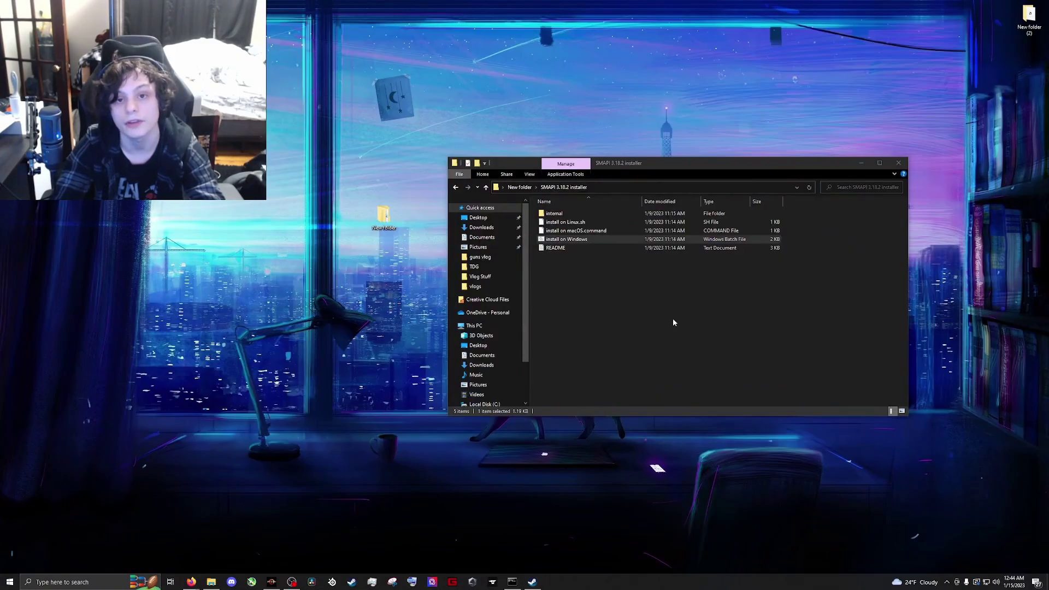
Close the SMAPI 3.18.2 installer folder and delete New folder from the desktop.
click(899, 163)
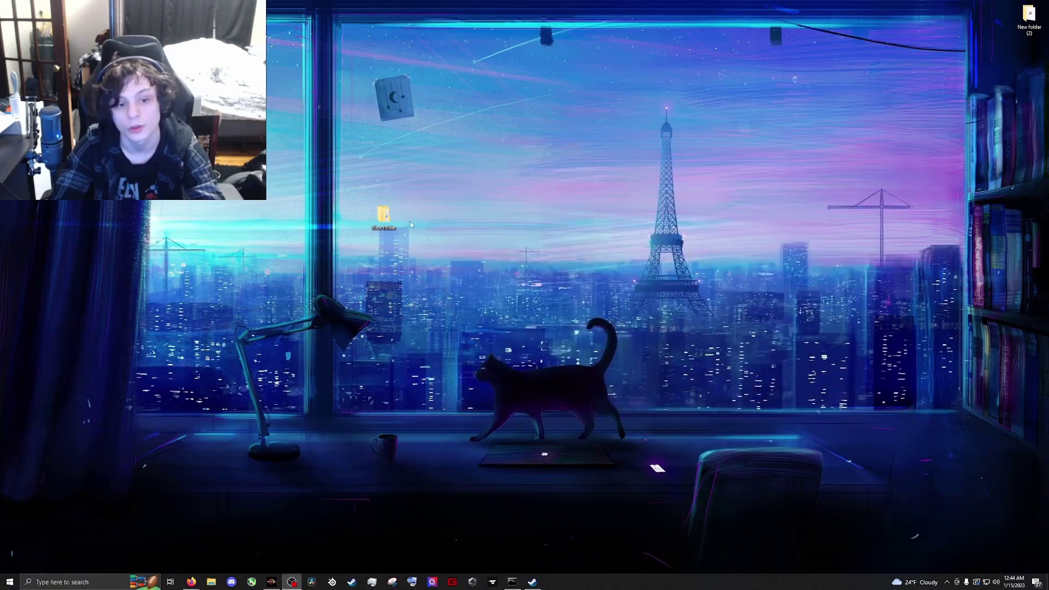
click(387, 223)
key(Delete)
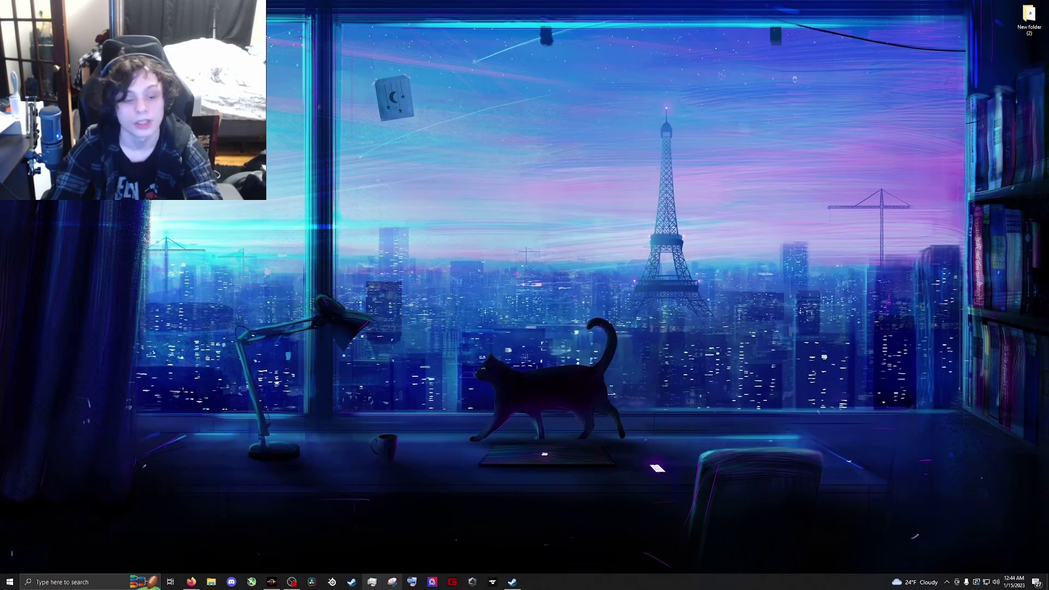
Switch to the Nexus Mods page in Firefox, search for Content Patcher, and open its mod page.
mouse_move(192, 581)
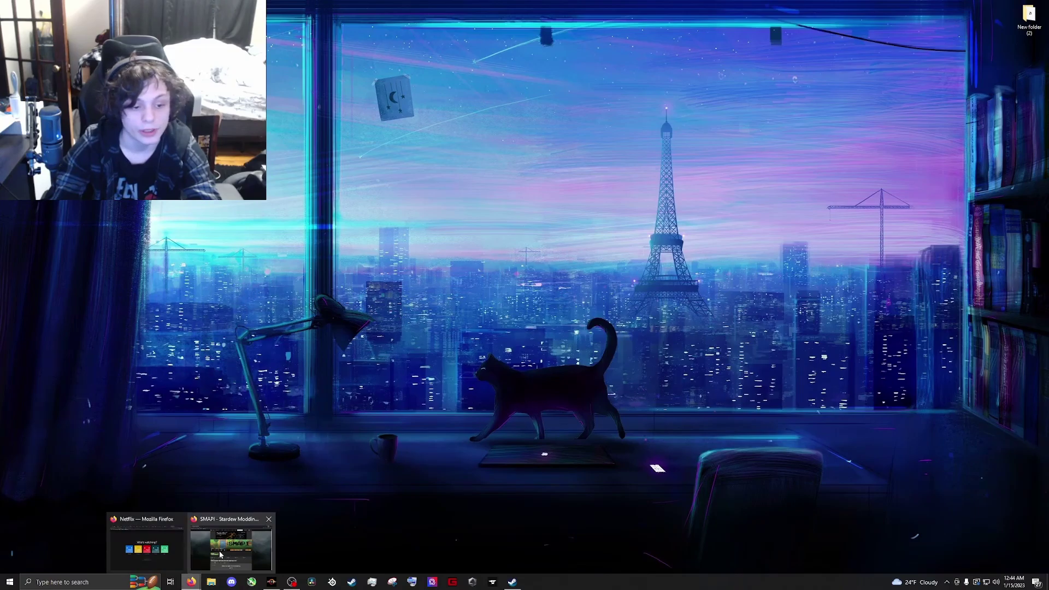
click(220, 554)
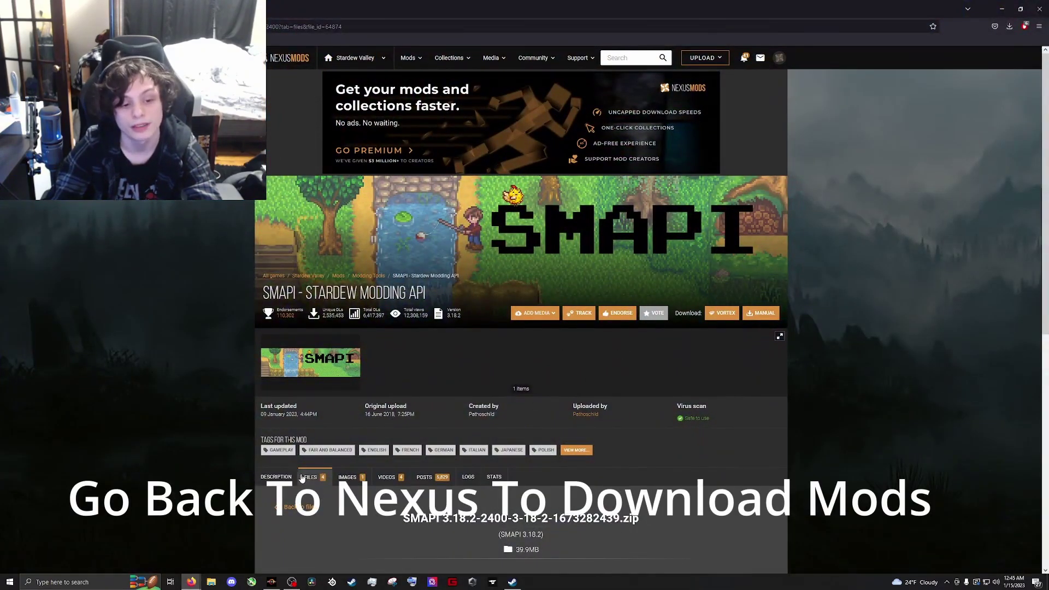
click(276, 477)
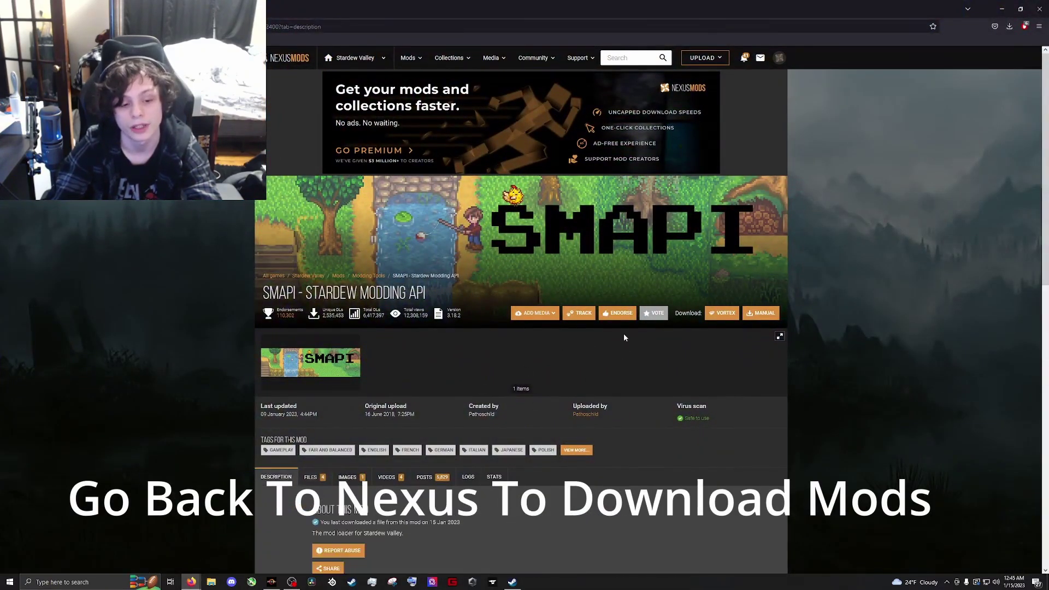
key(alt+Left)
scroll(671, 392, down, 5)
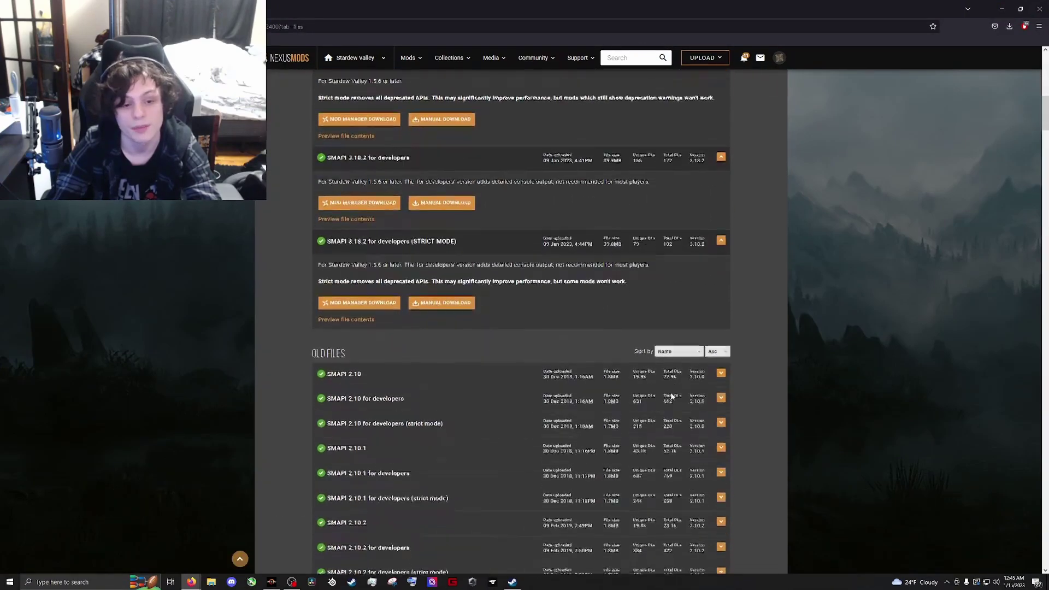
scroll(671, 392, up, 10)
click(284, 355)
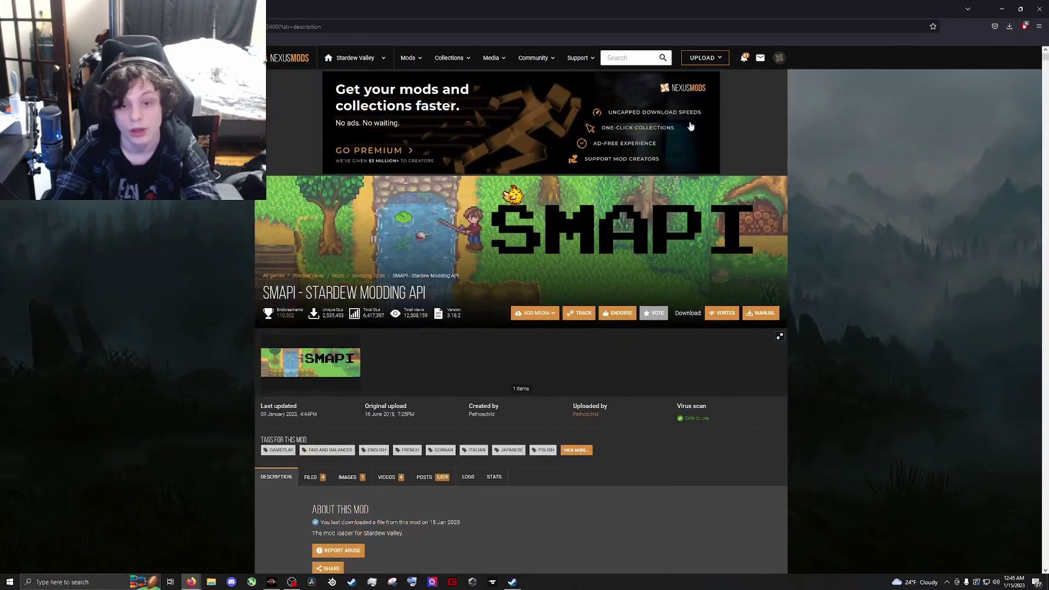
click(627, 63)
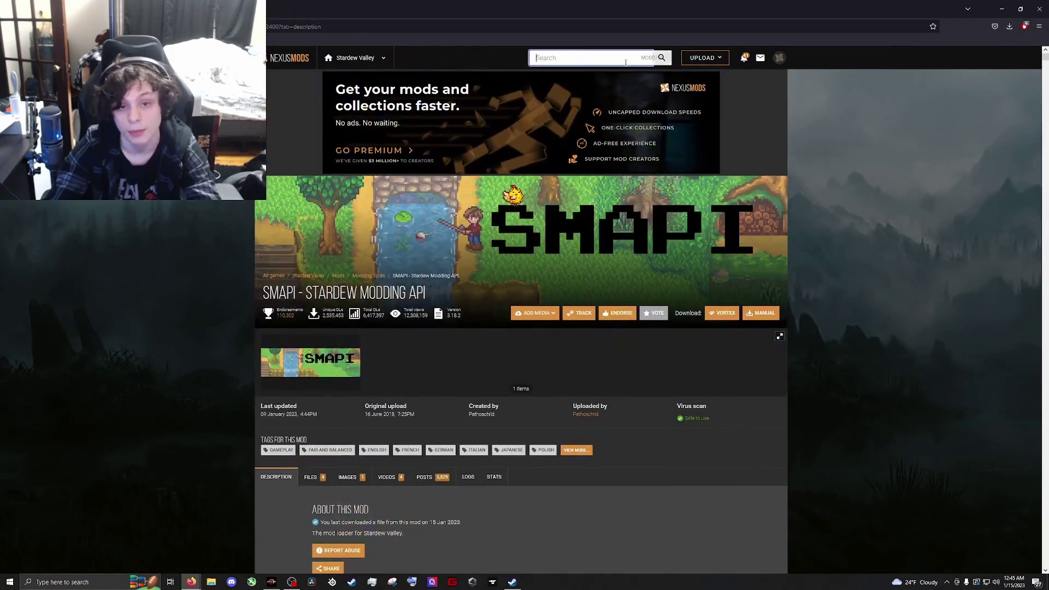
text(conte)
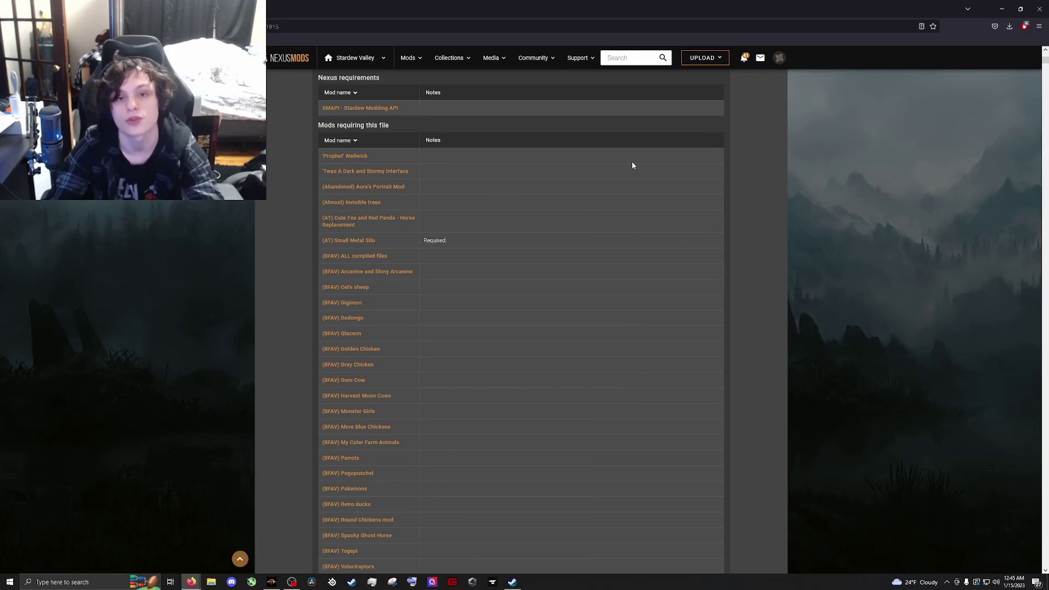
Look through the list of mods that require Content Patcher, including the Pokemon Buildings entry.
scroll(632, 162, down, 3)
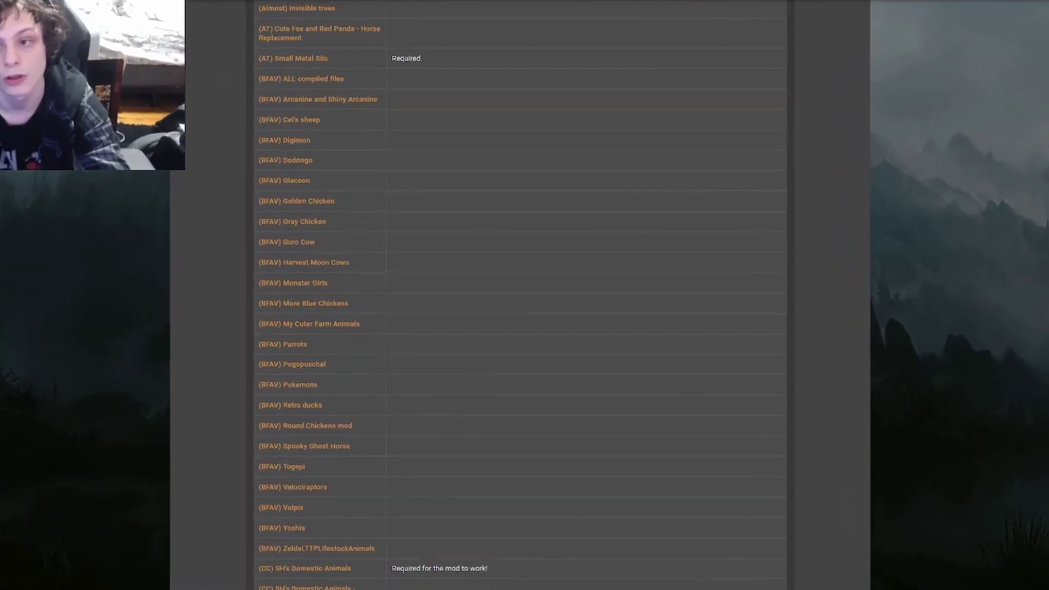
scroll(524, 295, down, 20)
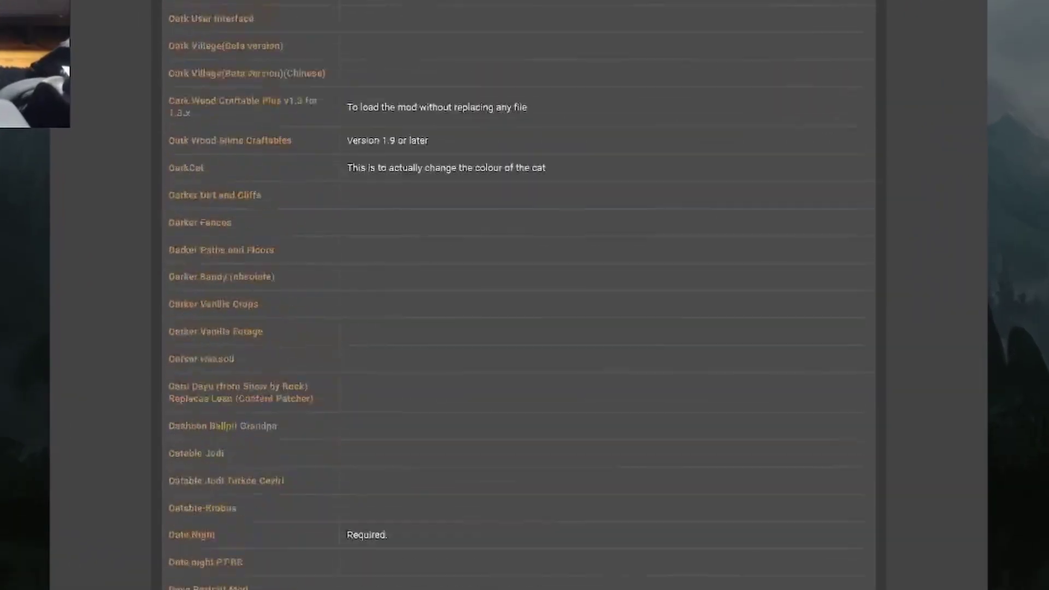
scroll(246, 448, down, 20)
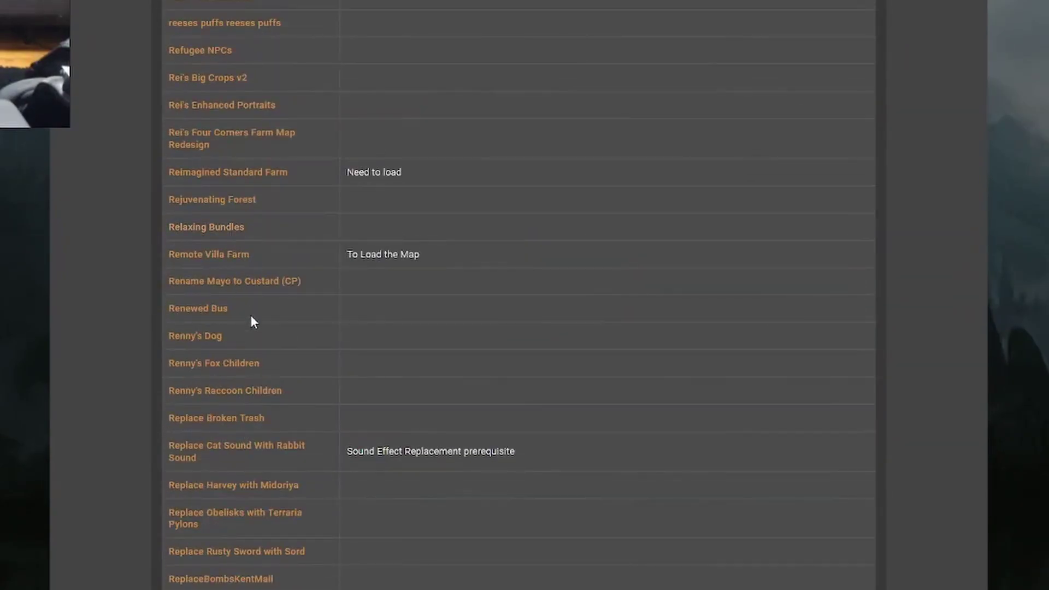
right_click(368, 325)
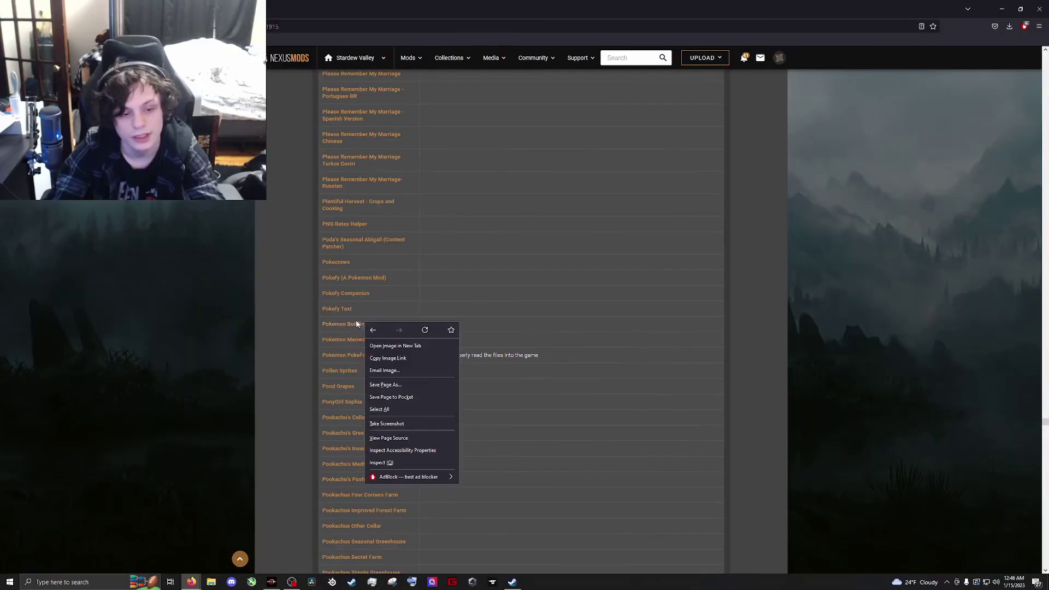
right_click(354, 328)
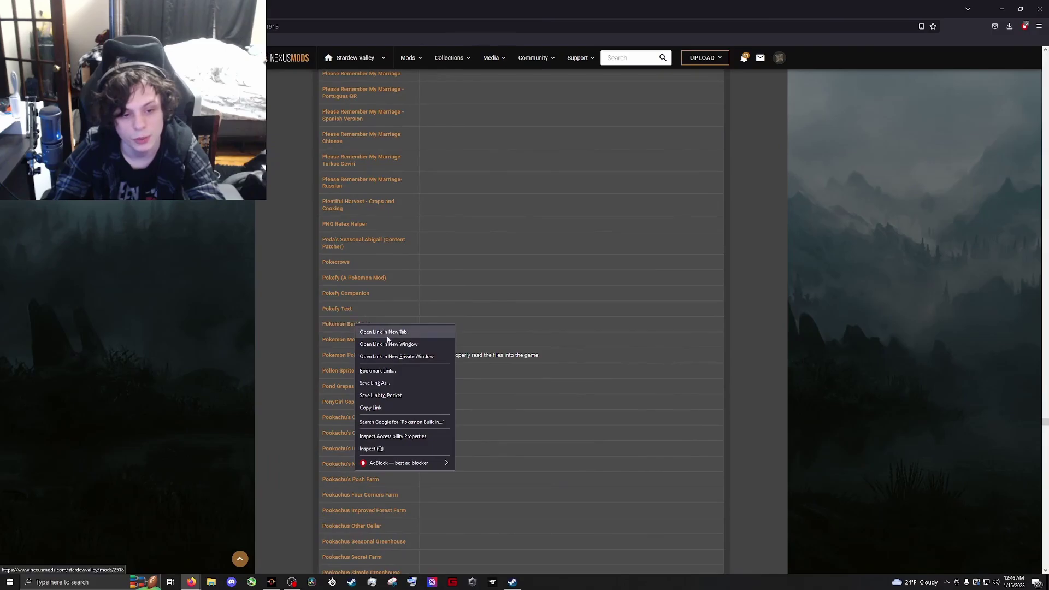
key(Escape)
click(346, 324)
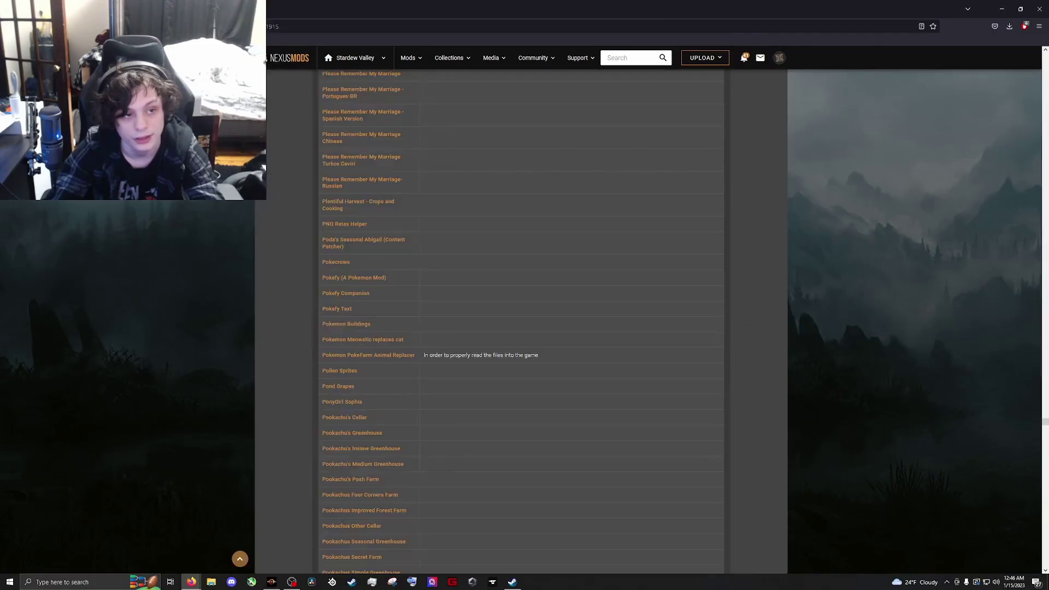
scroll(556, 317, down, 10)
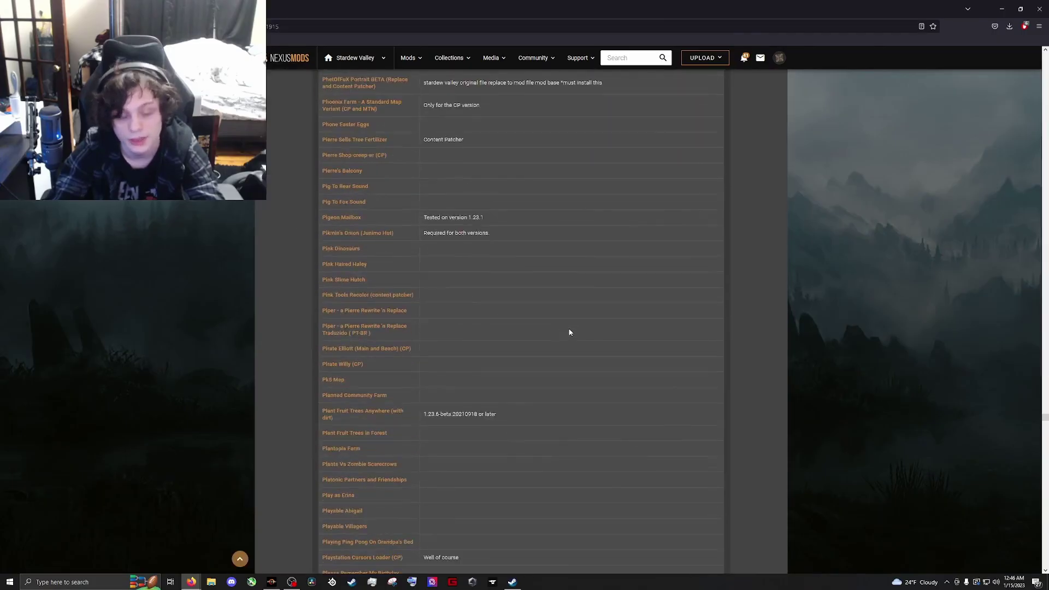
scroll(559, 353, up, 15)
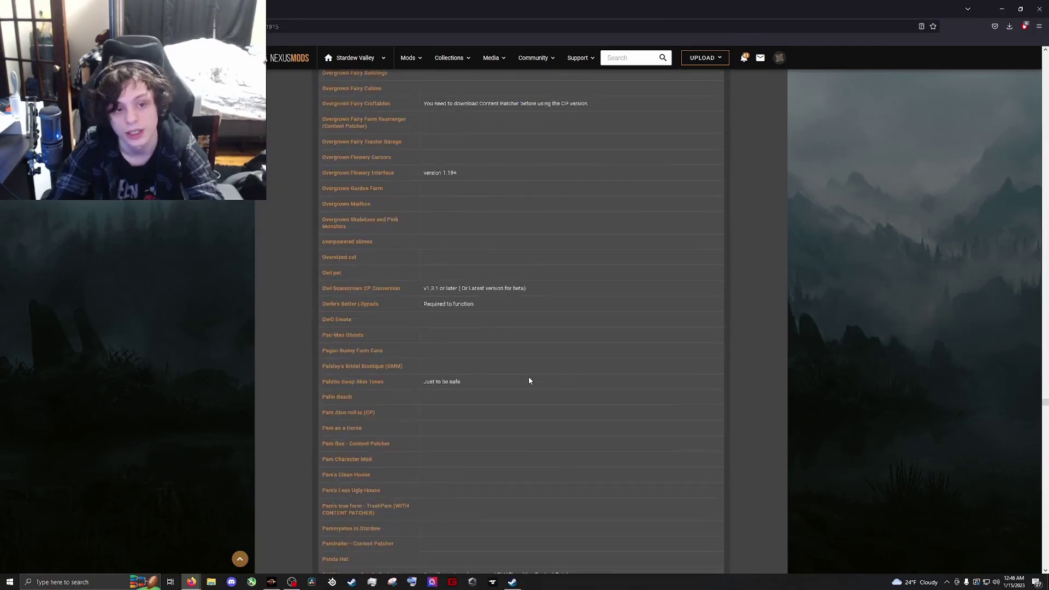
scroll(525, 383, up, 3)
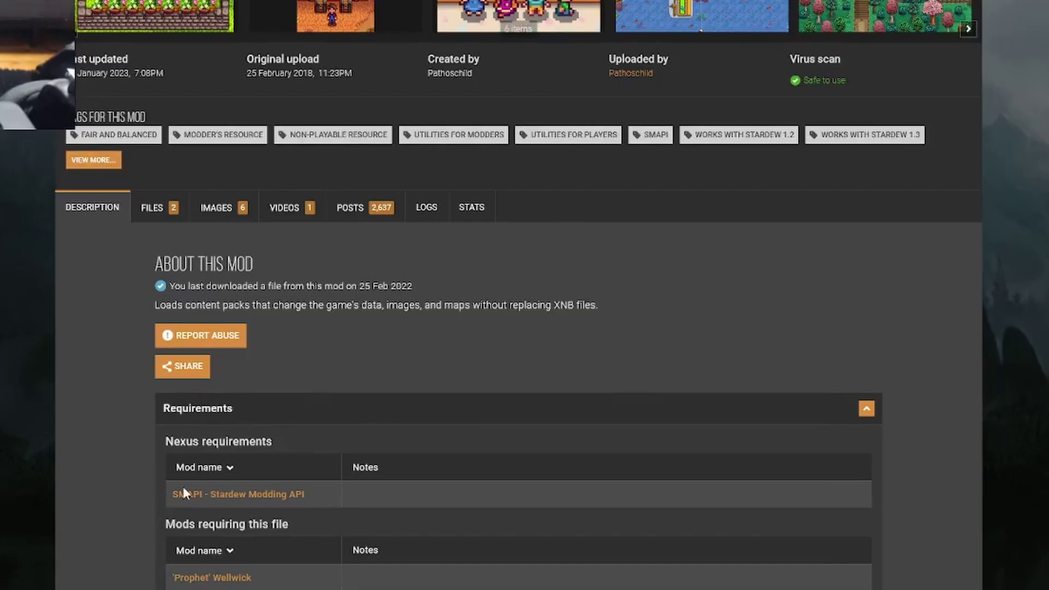
View the SMAPI page linked in Content Patcher's Nexus requirements, and return to the Content Patcher page.
right_click(292, 499)
click(328, 507)
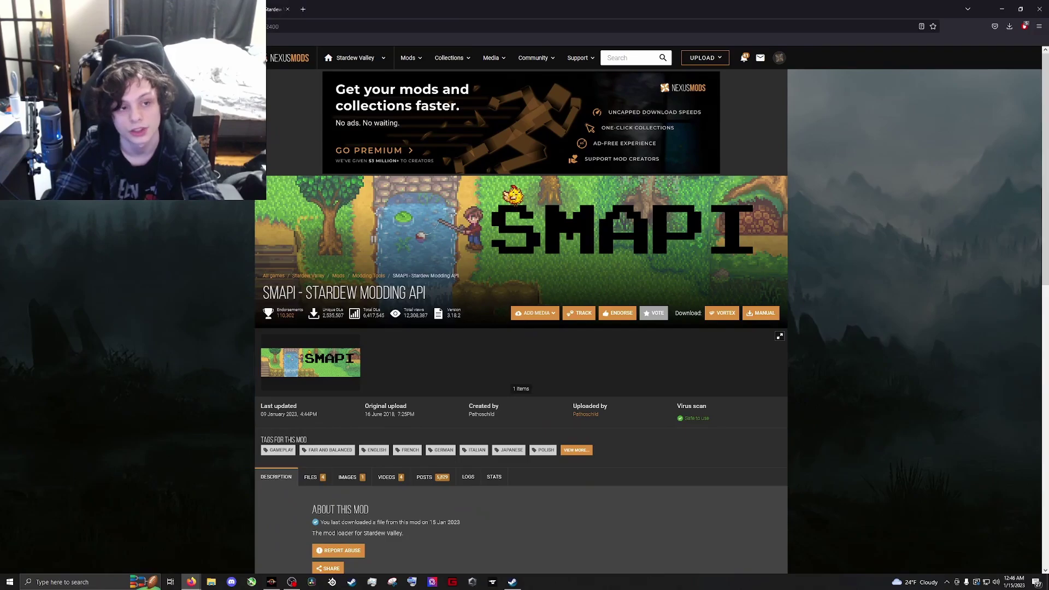
key(alt+Left)
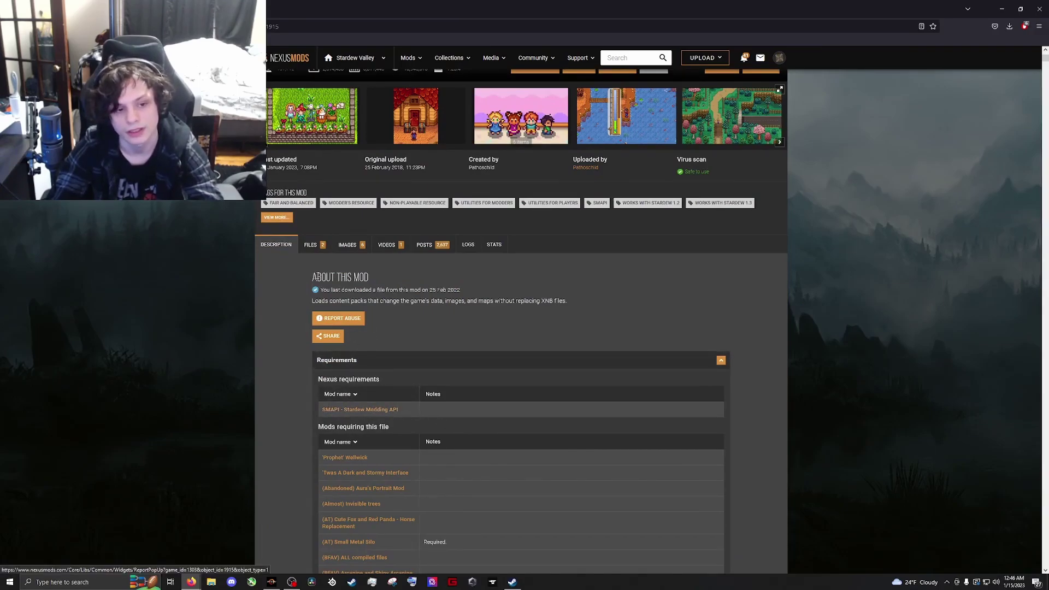
Download the main file Content Patcher 1.28.4 manually, using the free slow download.
click(319, 249)
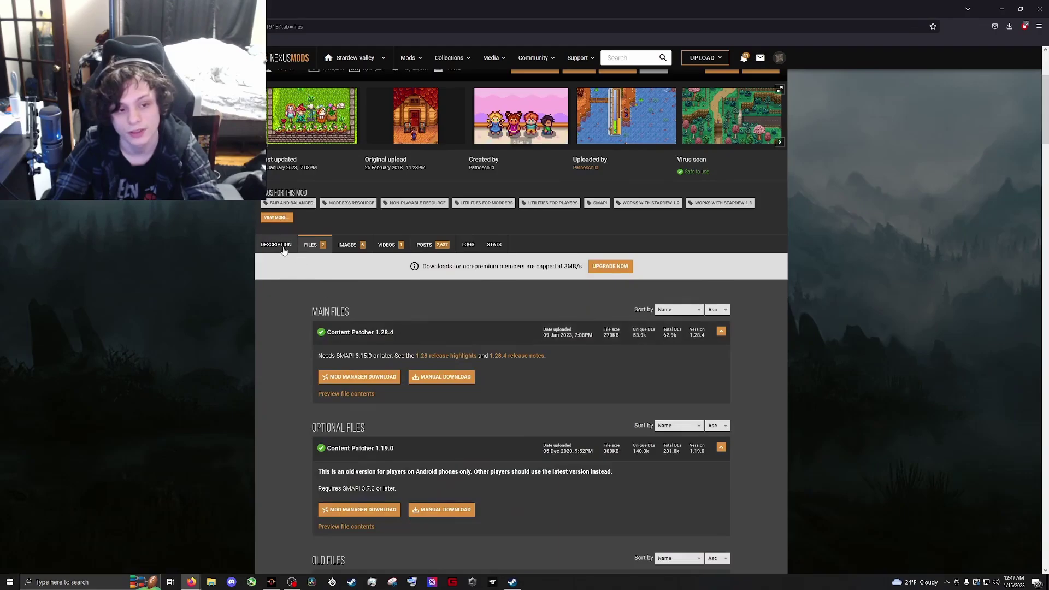
click(454, 377)
click(433, 343)
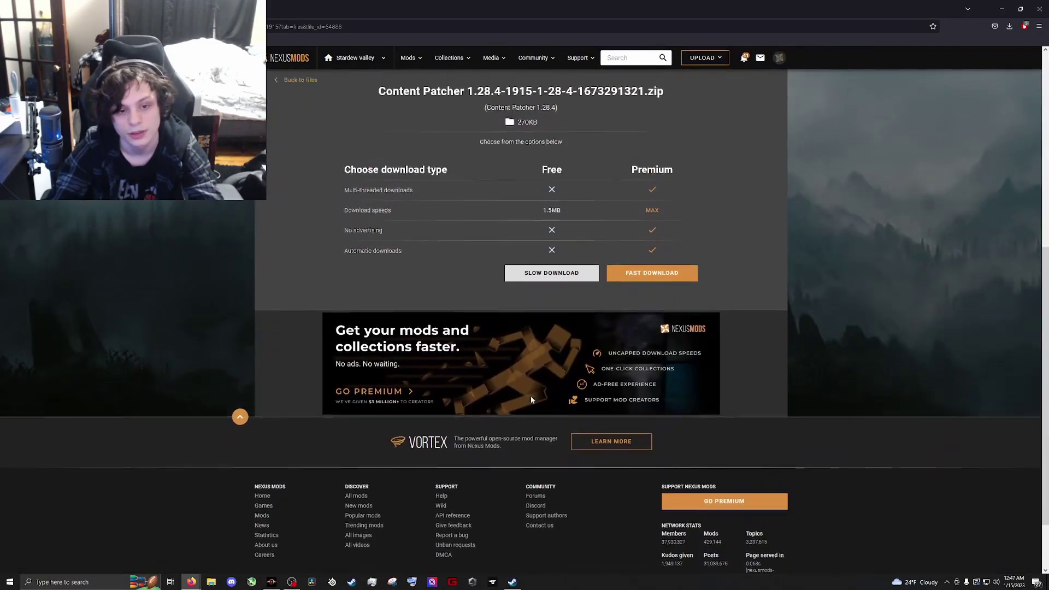
scroll(530, 396, up, 1)
click(551, 323)
Search the Stardew Valley mods for "npc" and open the NPC Map Locations page.
click(633, 61)
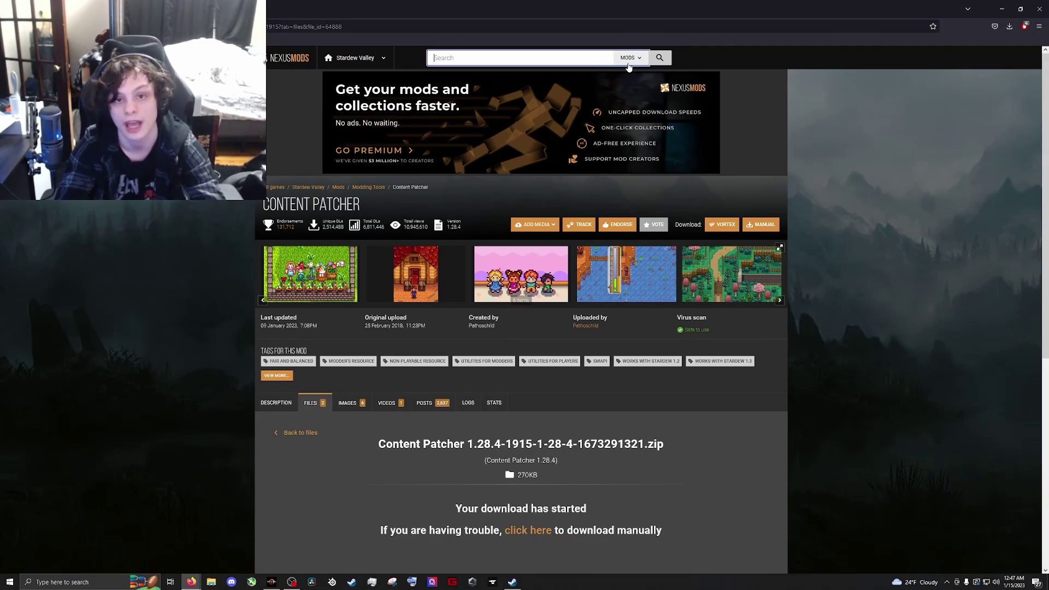
text(r)
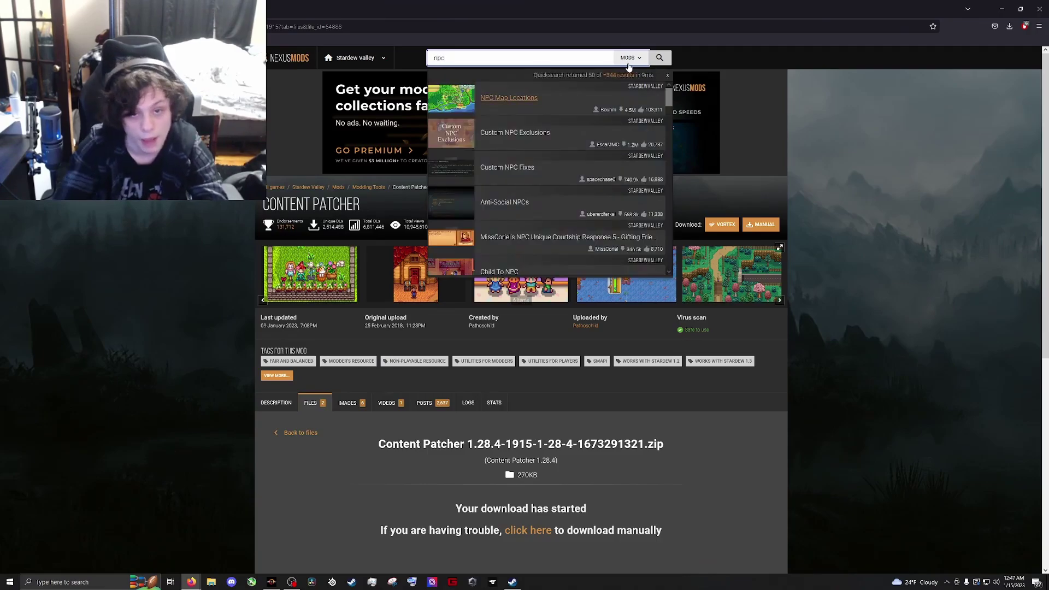
click(497, 103)
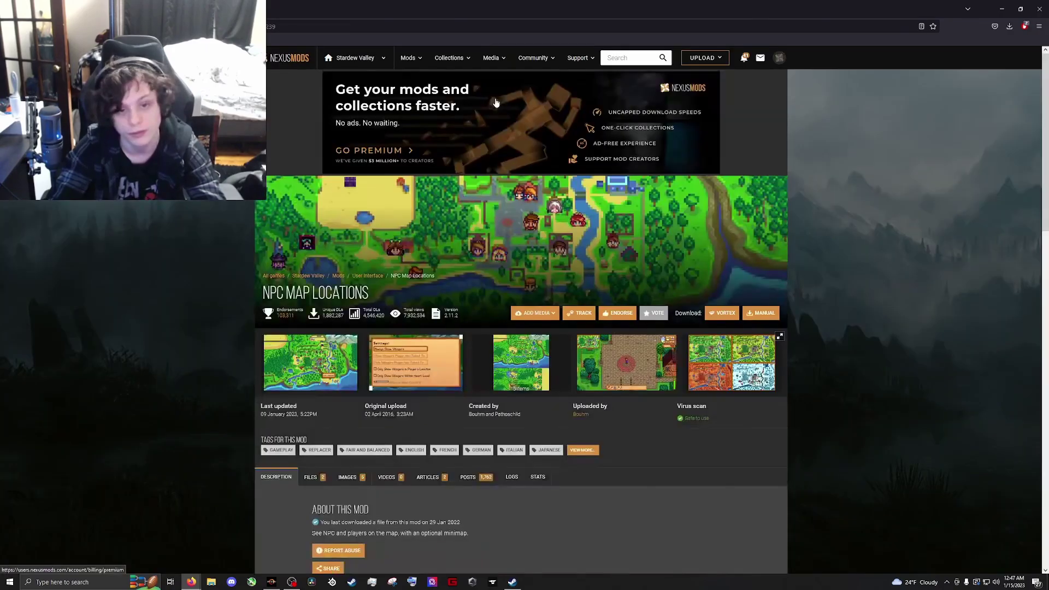
Expand the Requirements section of NPC Map Locations and check which mods it needs.
scroll(324, 309, down, 1)
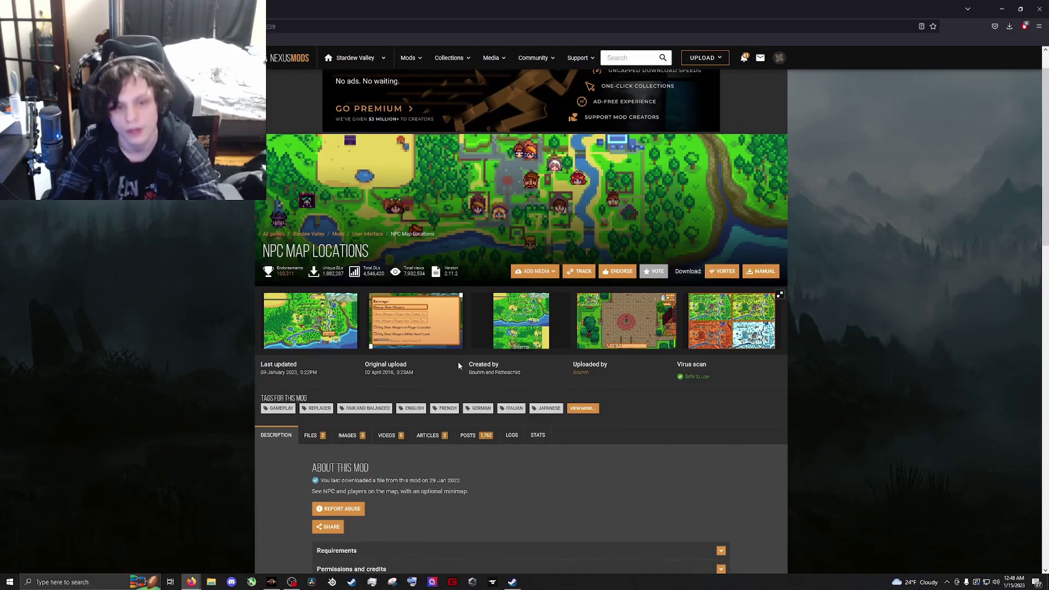
scroll(430, 449, down, 2)
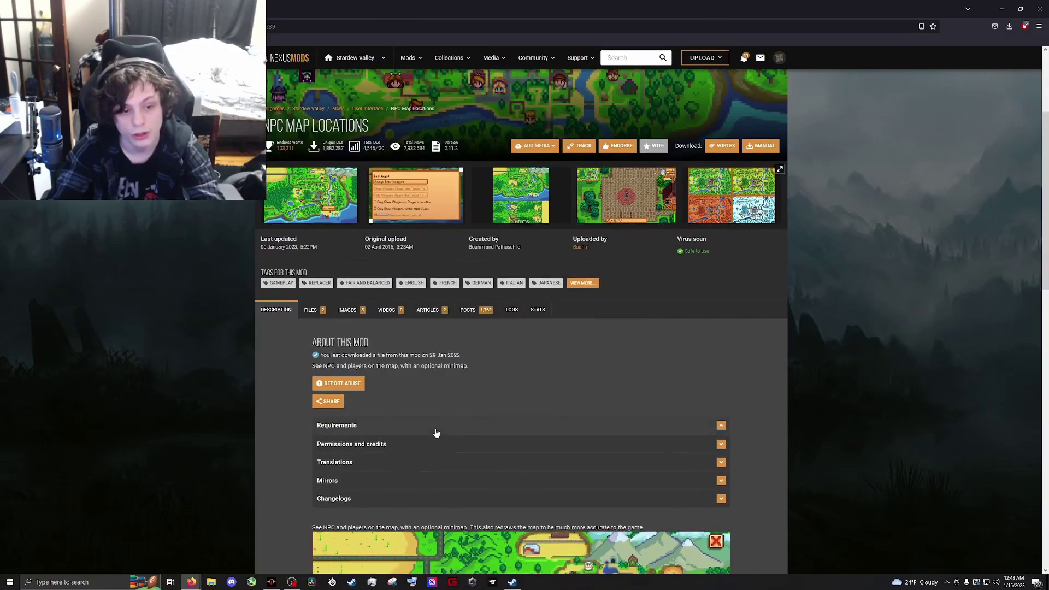
click(437, 428)
scroll(487, 335, down, 1)
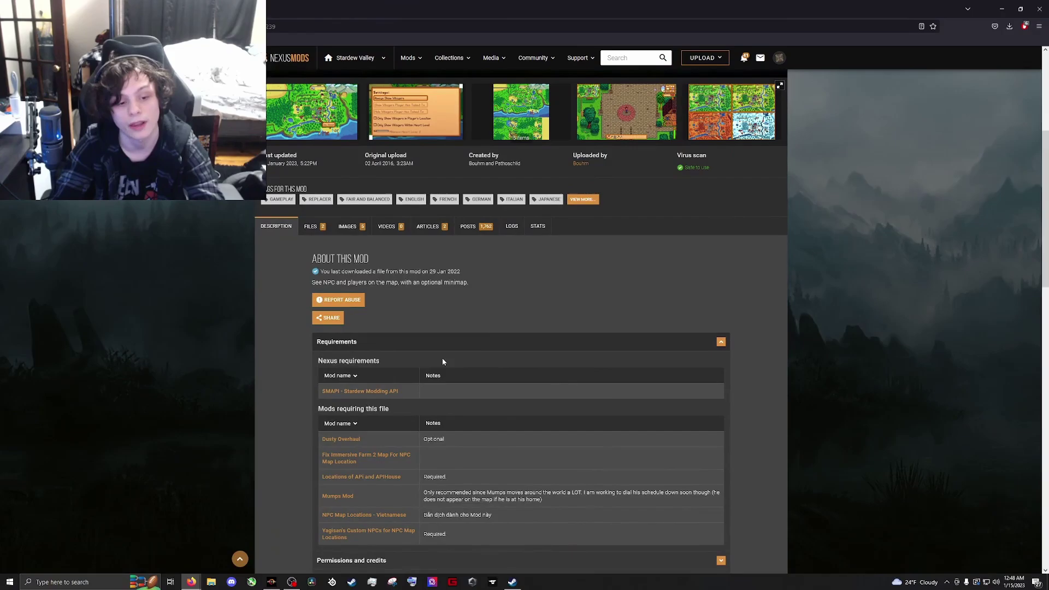
Download the main file NPC Map Locations 2.11.2 manually, using the free slow download.
scroll(428, 370, down, 1)
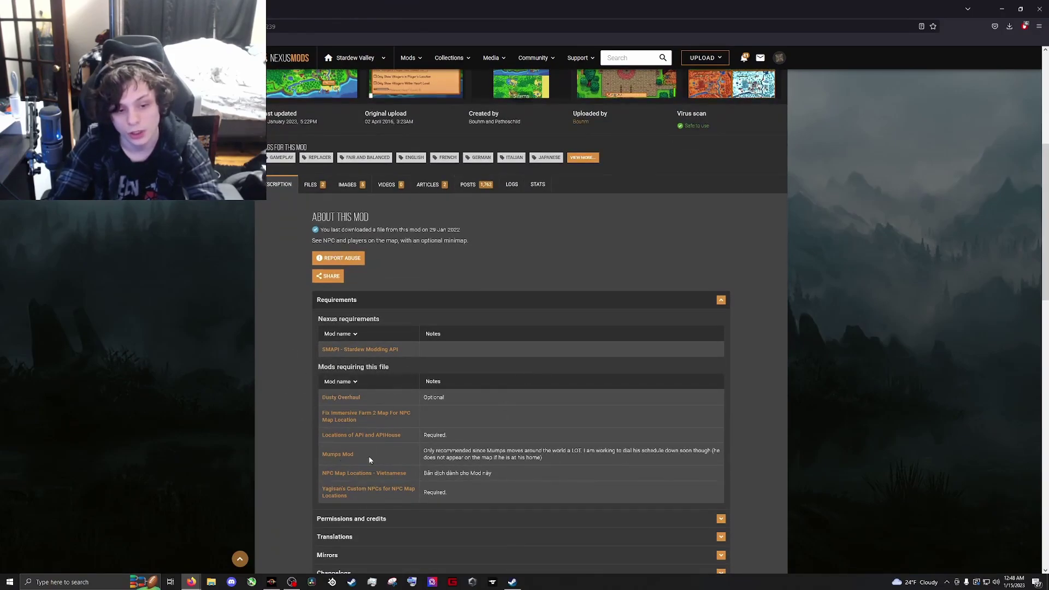
scroll(377, 454, up, 2)
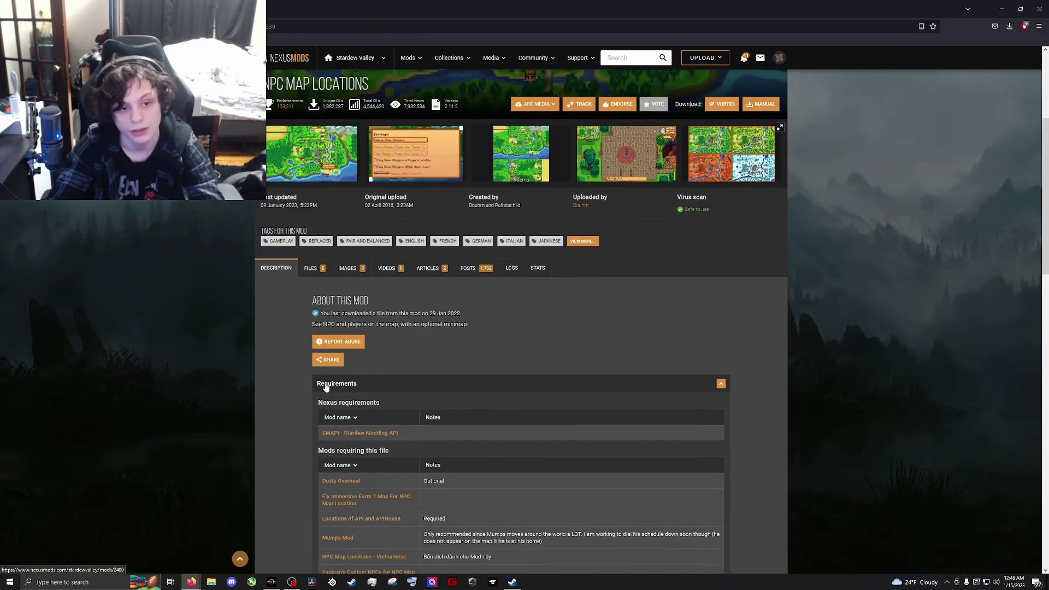
click(310, 268)
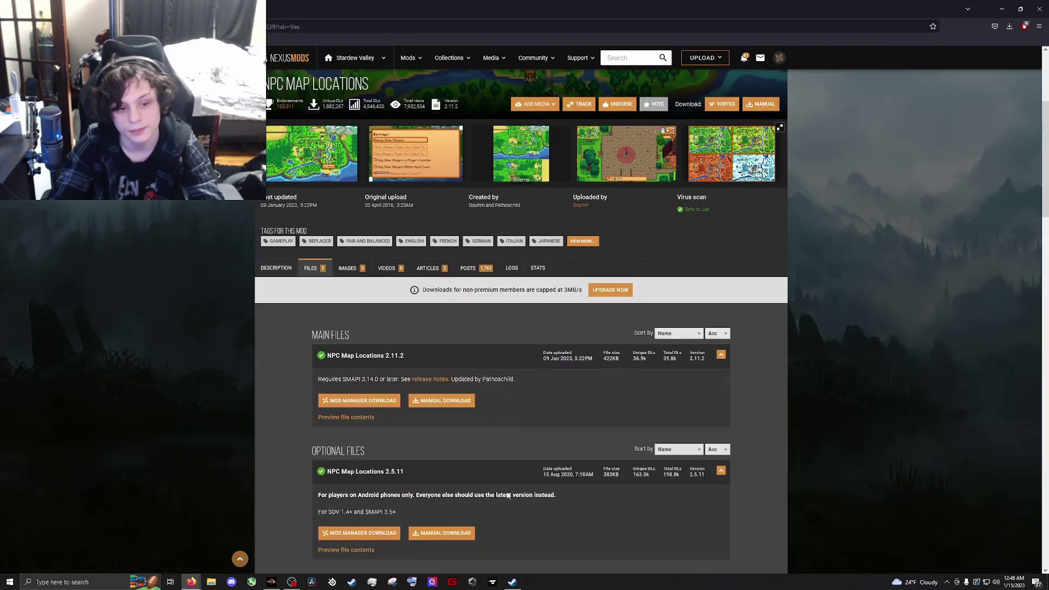
click(437, 400)
click(433, 345)
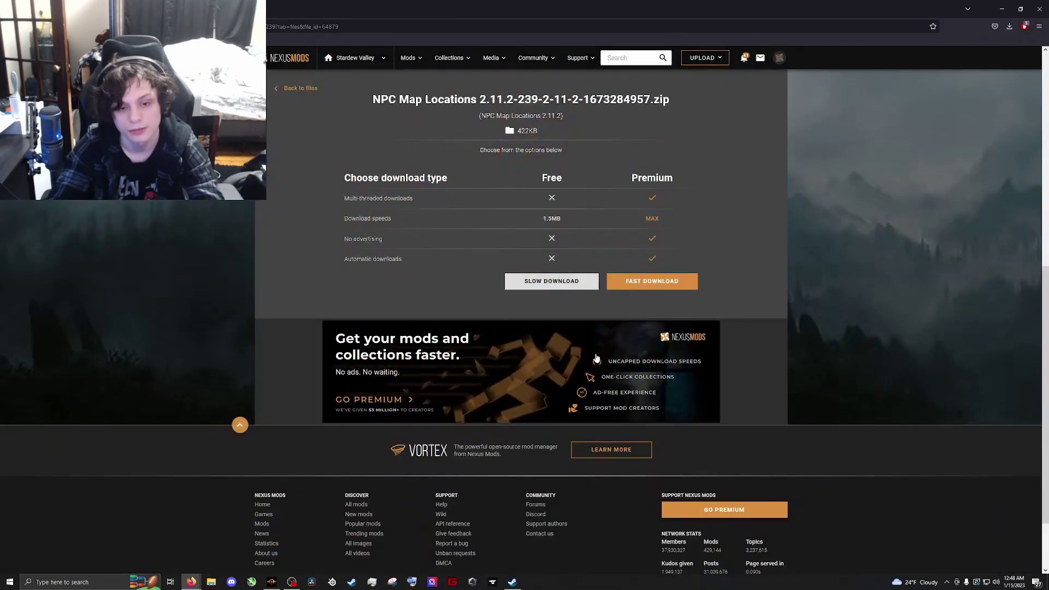
click(540, 284)
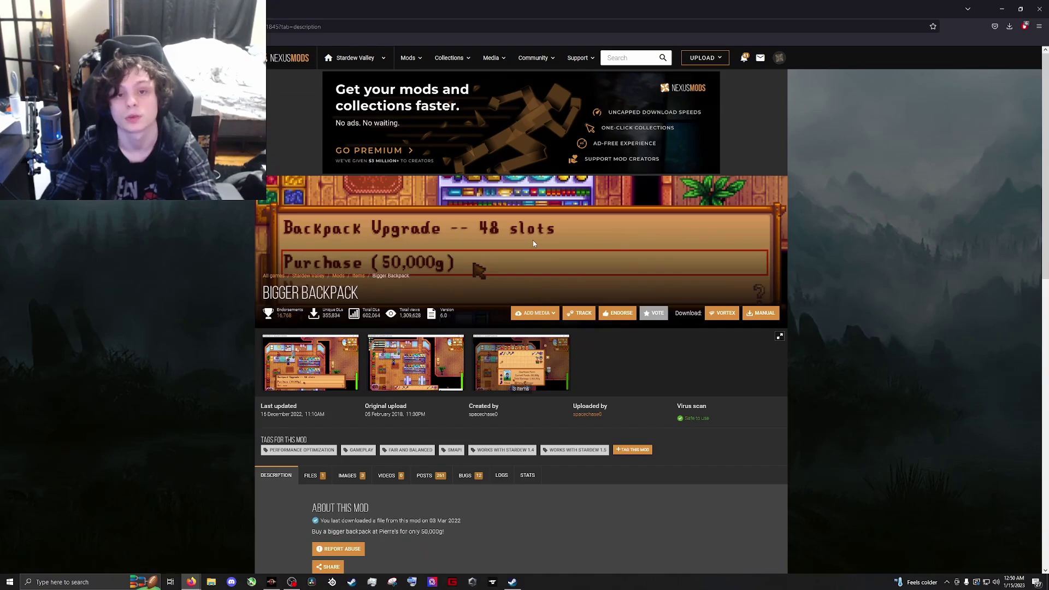
Expand the Requirements section of the Bigger Backpack mod and check its Nexus requirements against the mods requiring this file.
scroll(439, 407, down, 2)
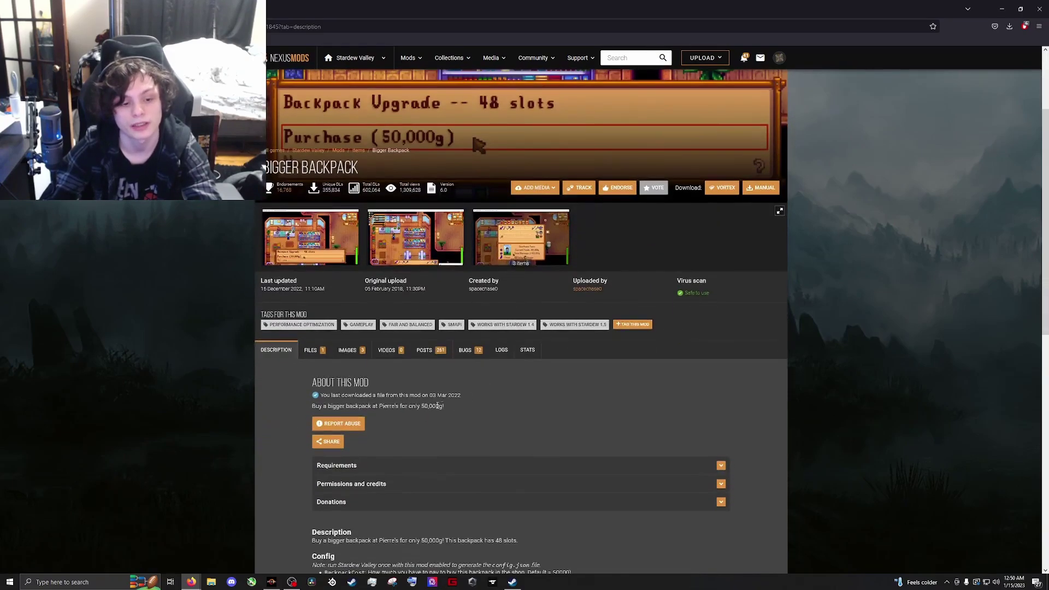
click(401, 465)
scroll(481, 405, down, 3)
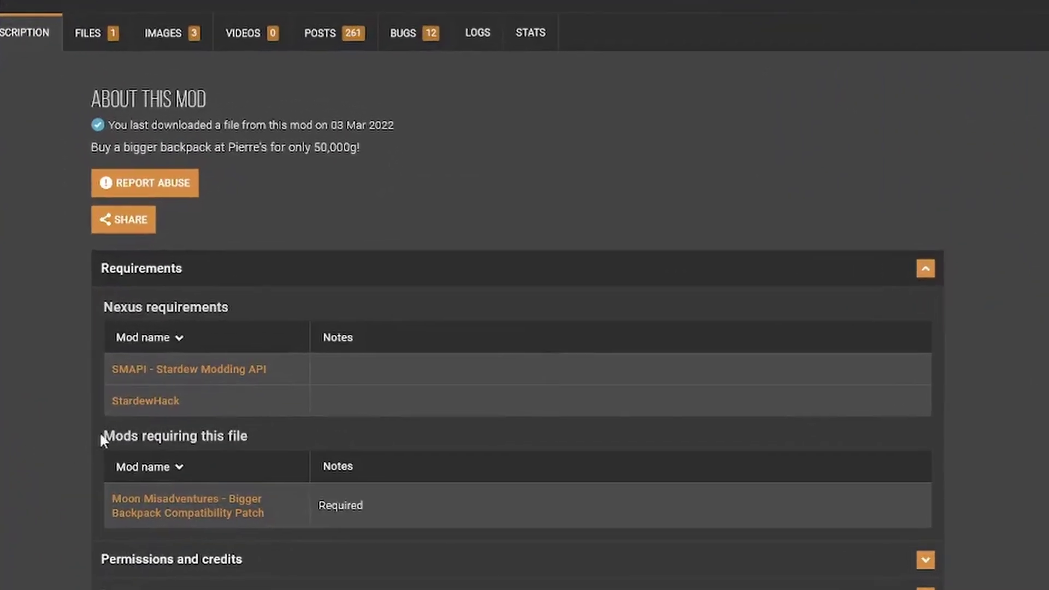
drag(99, 432, 245, 430)
click(350, 441)
drag(105, 307, 230, 303)
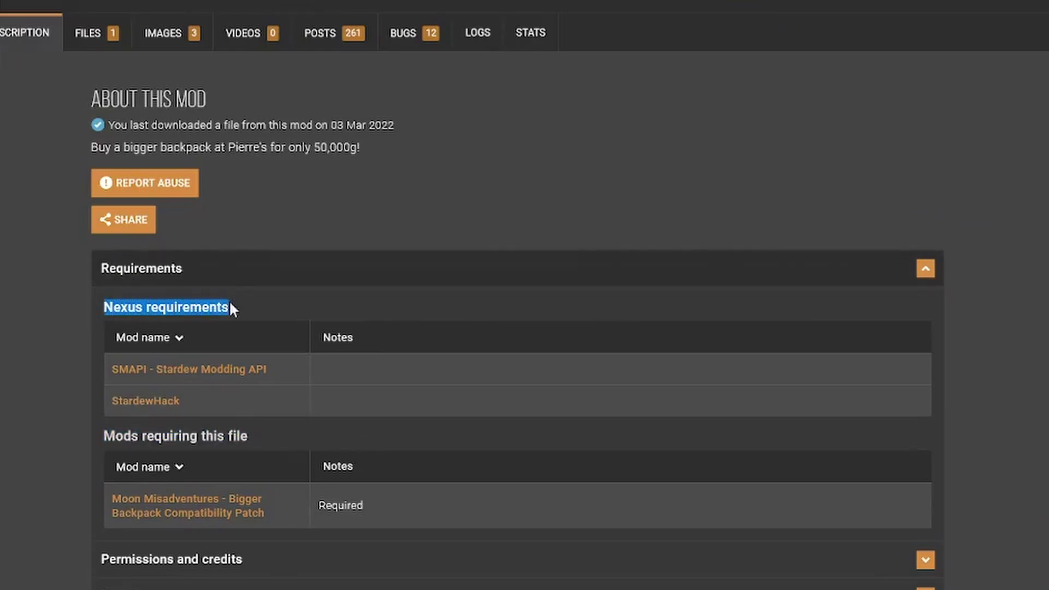
click(56, 353)
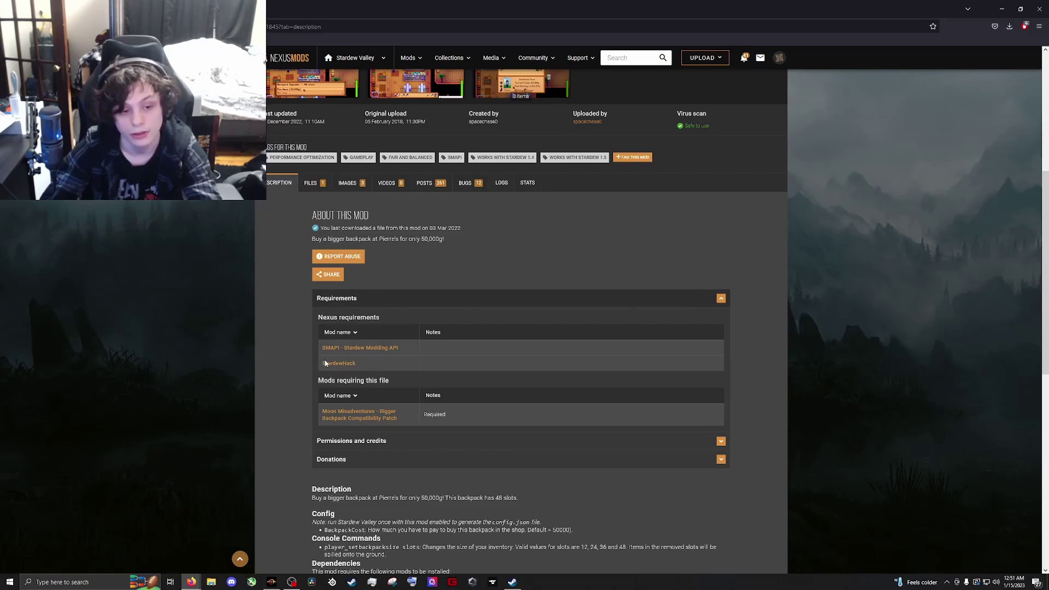
Open the required StardewHack mod in a new tab and check its own Nexus requirements and their notes.
scroll(325, 363, up, 1)
right_click(352, 408)
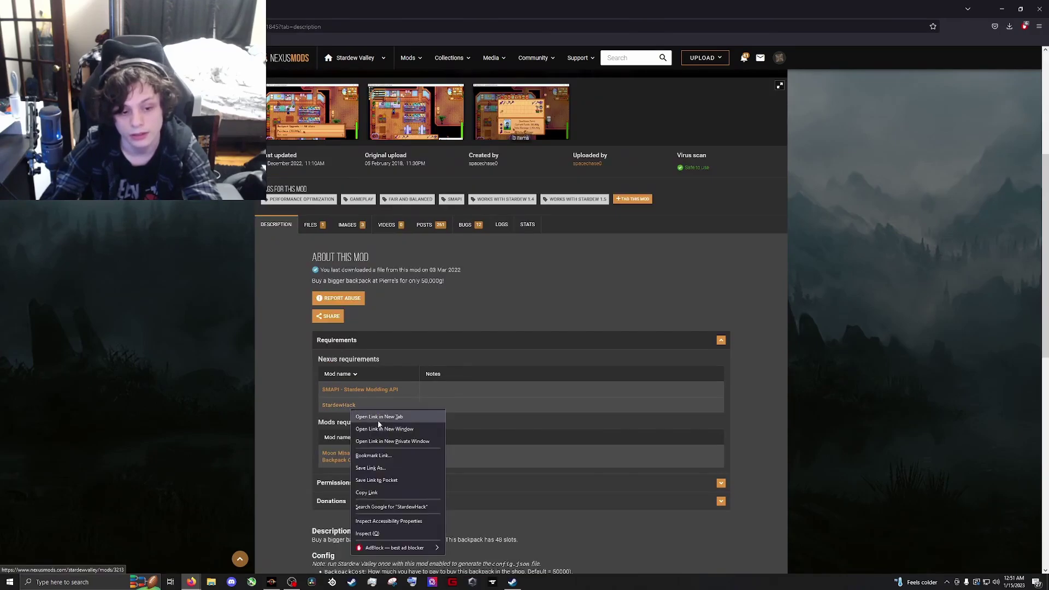
click(379, 421)
click(232, 8)
click(378, 464)
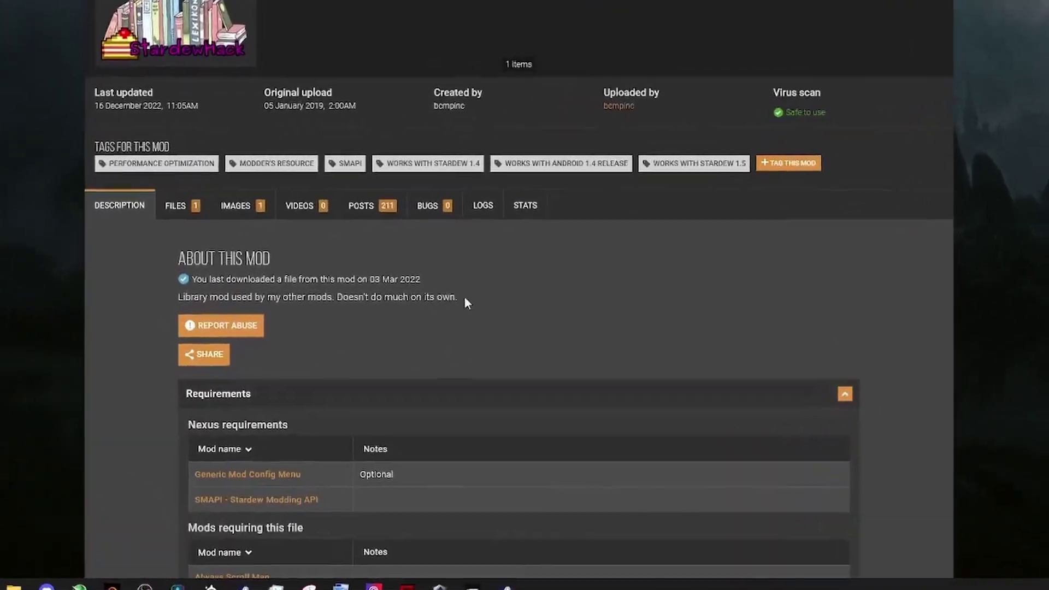
scroll(490, 253, down, 1)
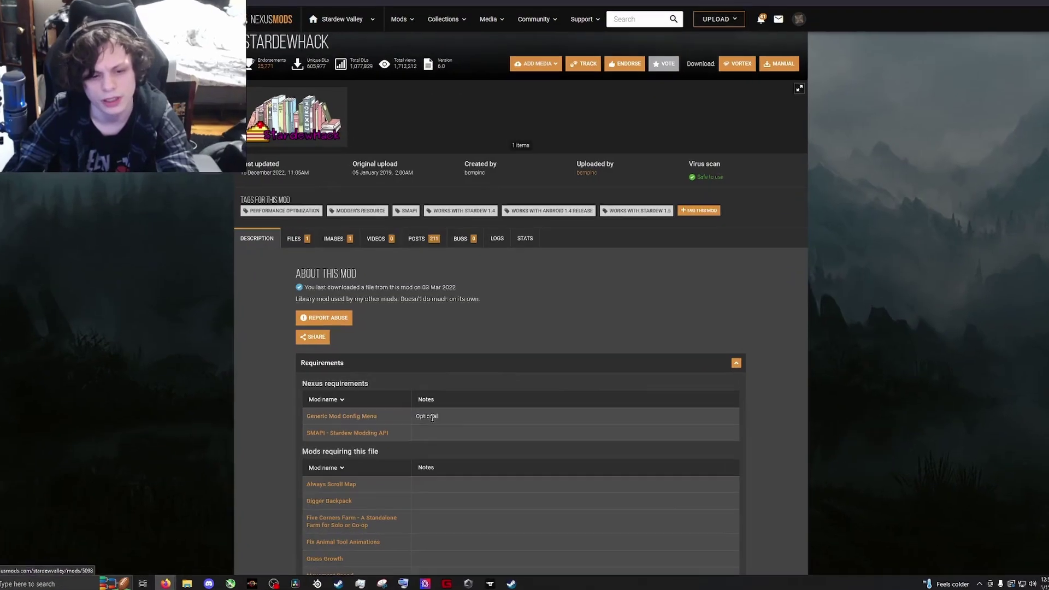
double_click(433, 417)
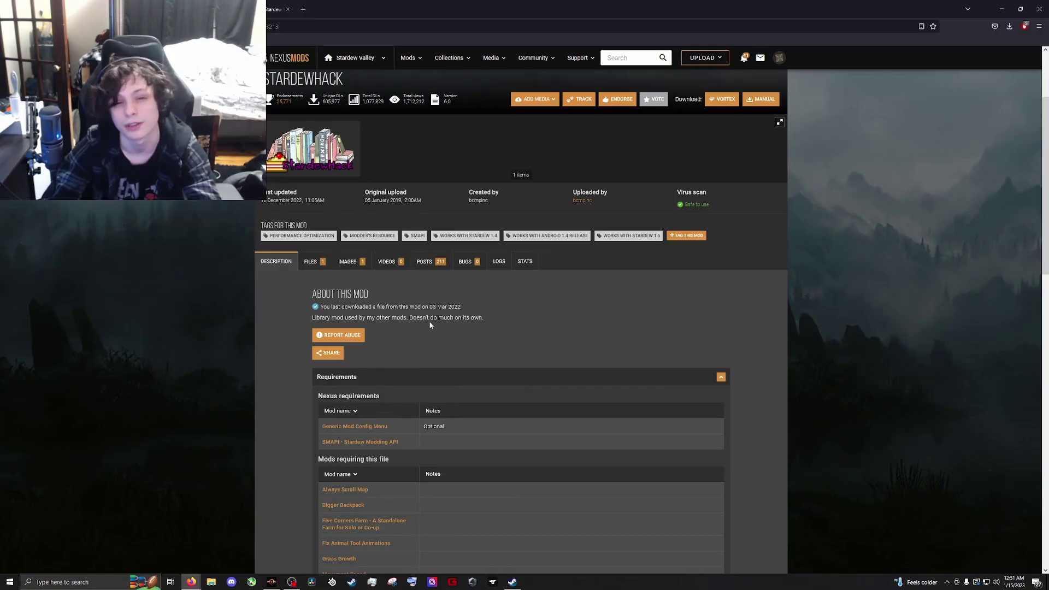
Download the Stardew Hack main file manually, accepting the additional-files notice.
click(310, 262)
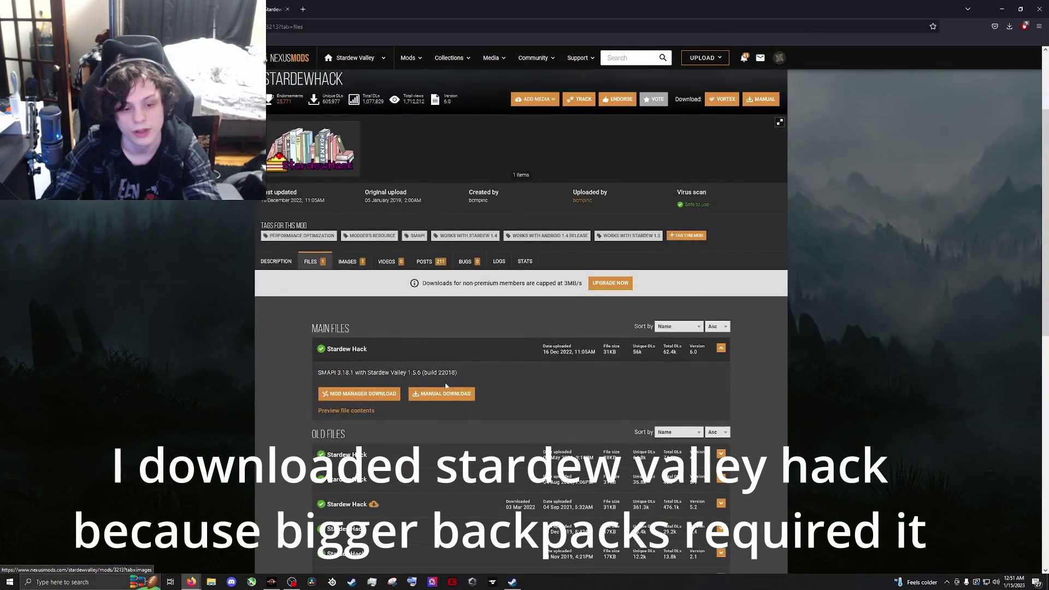
click(445, 392)
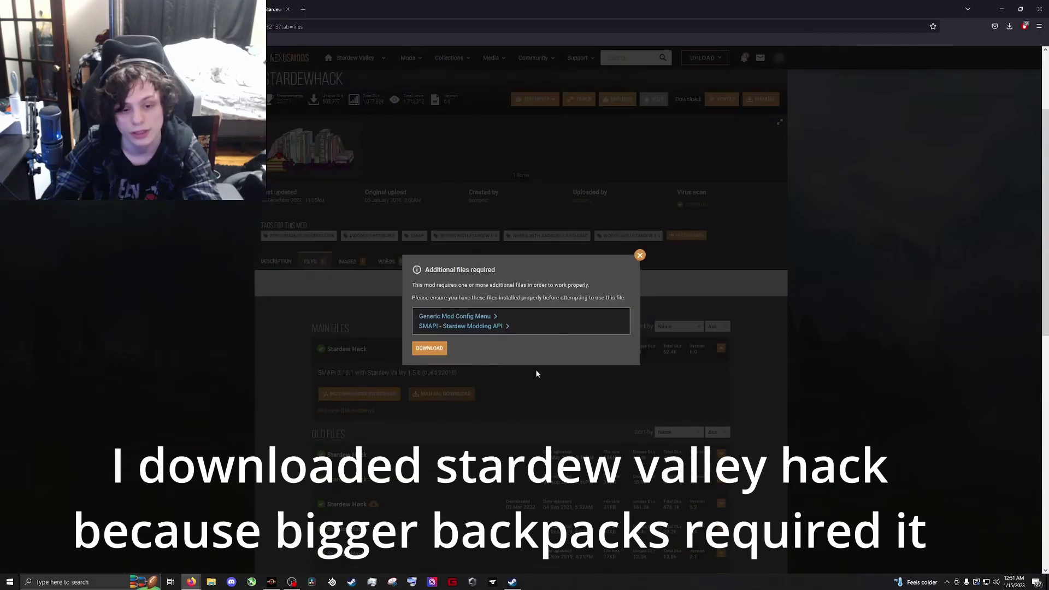
click(430, 348)
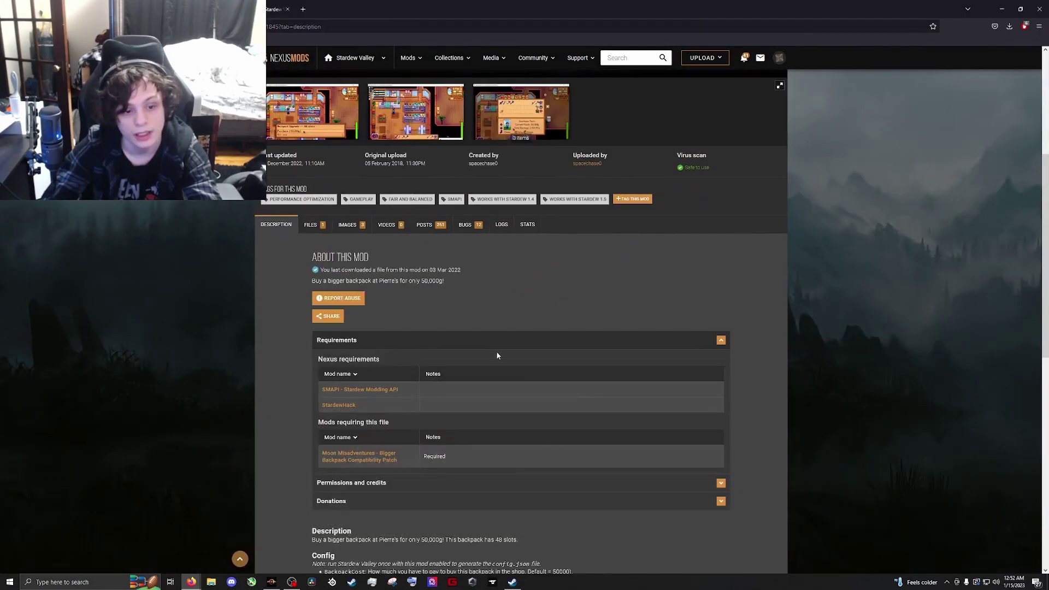
Return to the Bigger Backpack page and download its main file manually with the free slow download.
scroll(497, 356, up, 3)
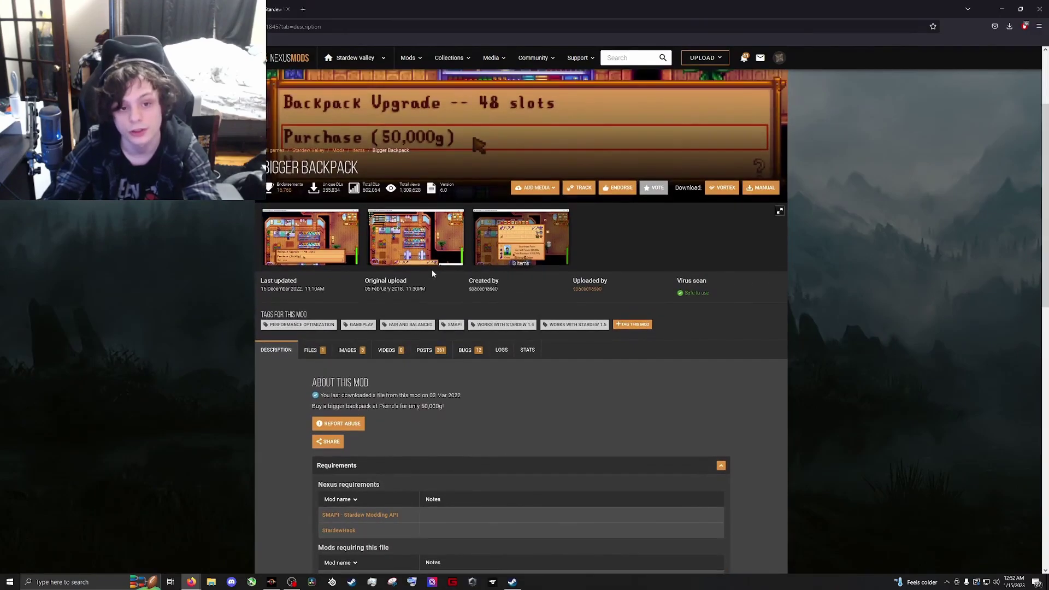
click(311, 350)
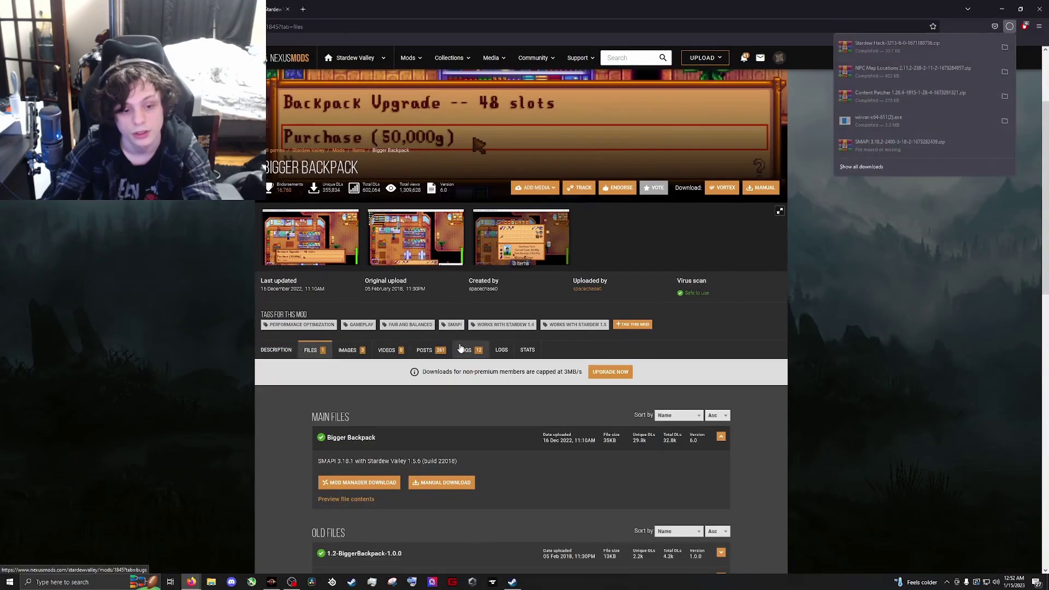
scroll(461, 349, down, 1)
click(461, 441)
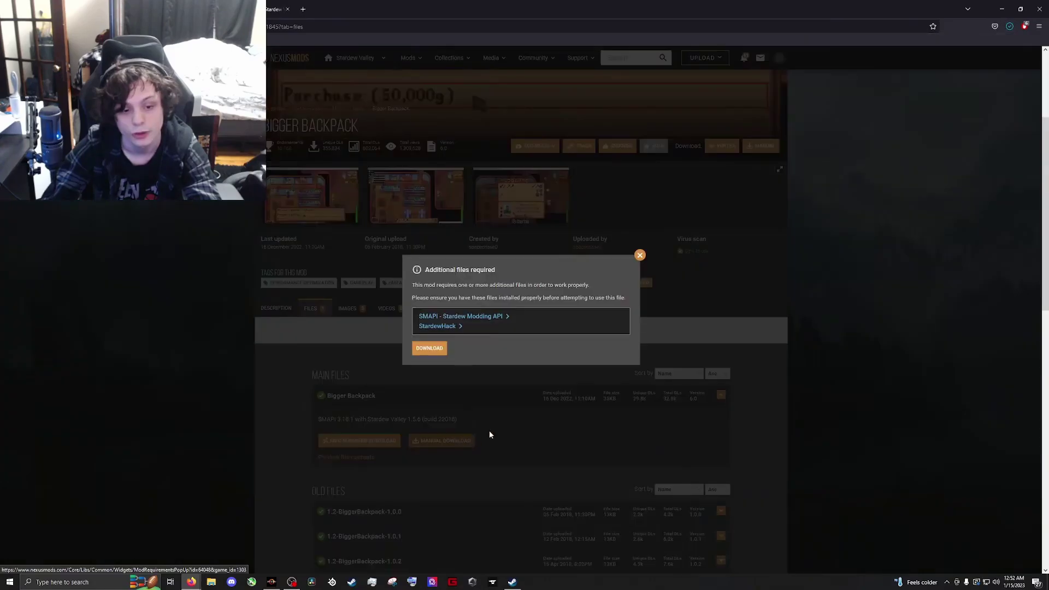
click(432, 349)
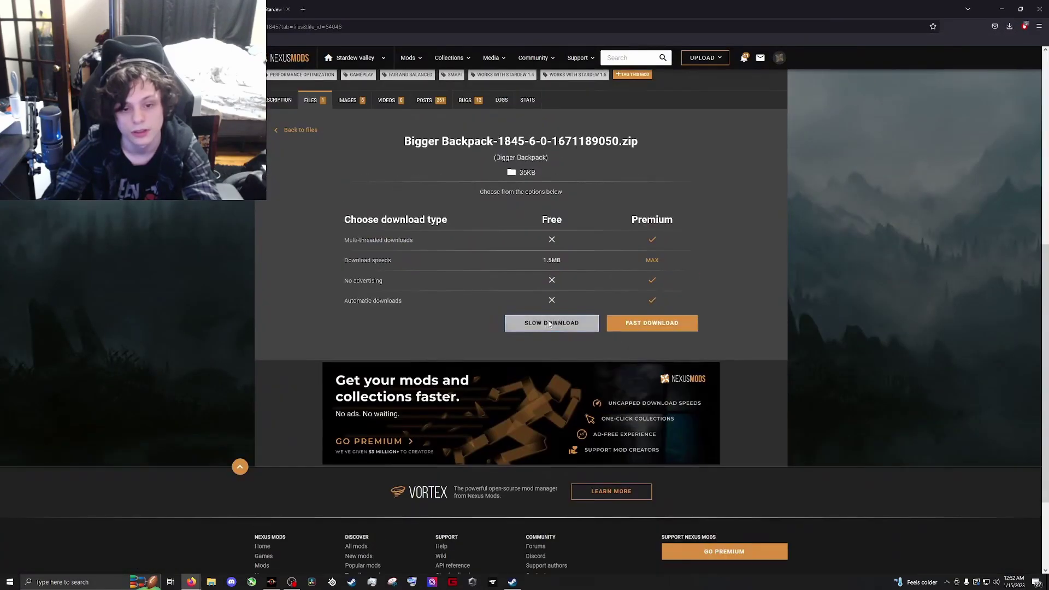
click(550, 323)
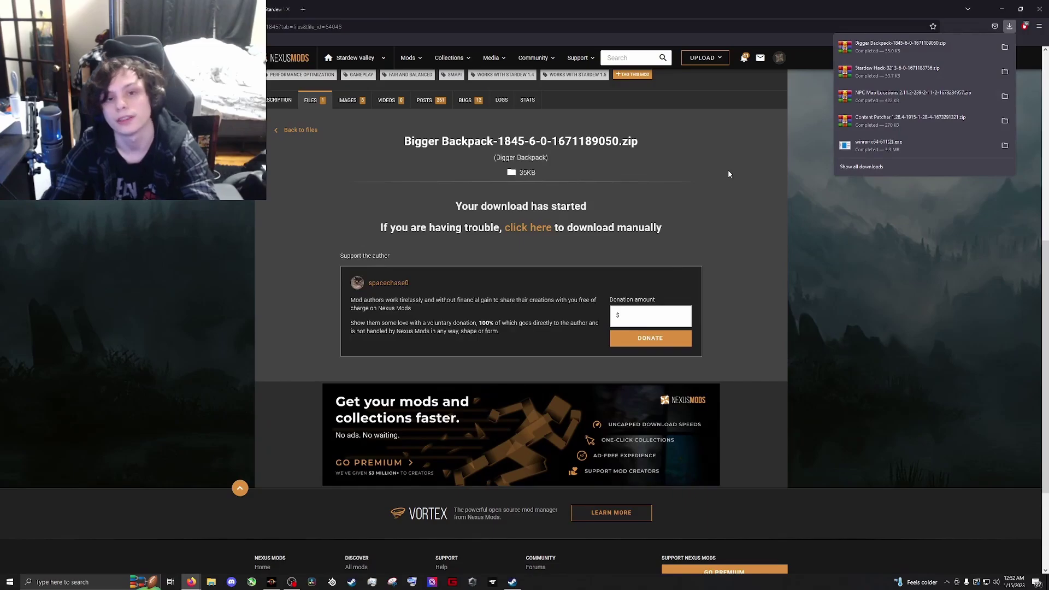
Switch to the Steam library and launch Stardew Valley.
click(1002, 9)
click(514, 581)
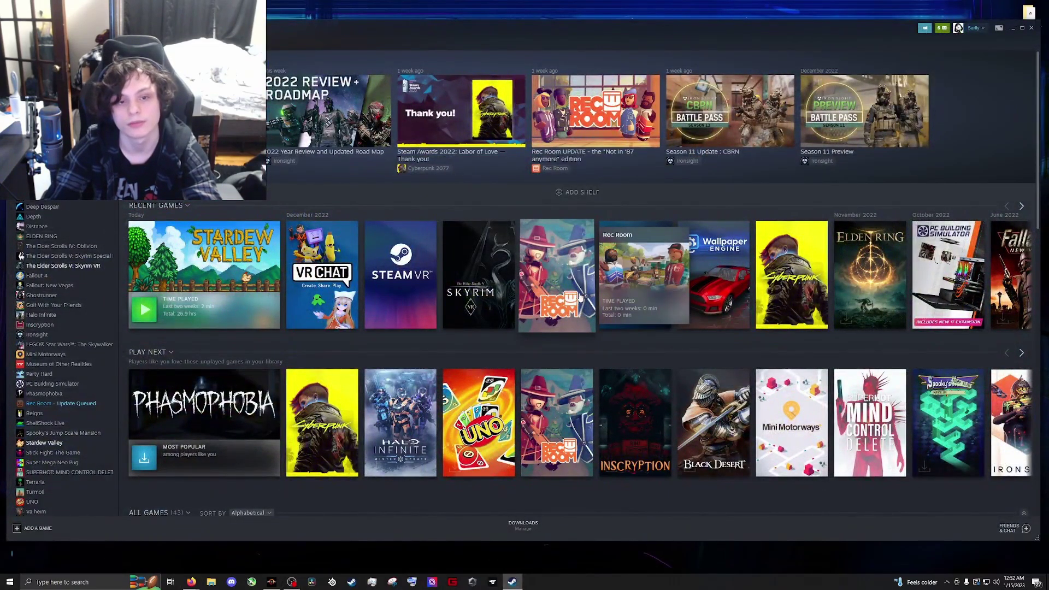
click(60, 442)
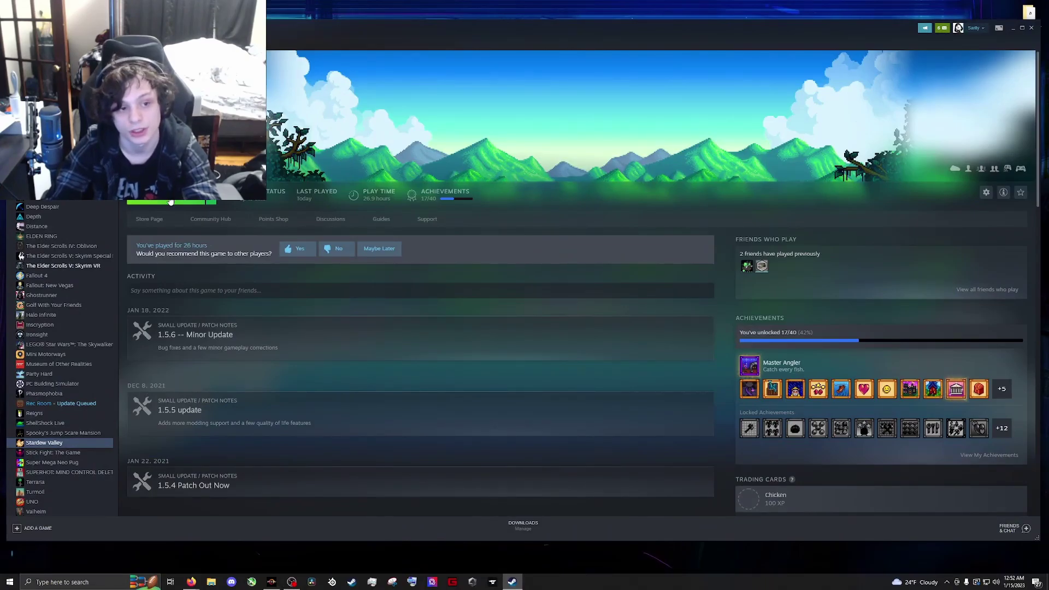
click(171, 202)
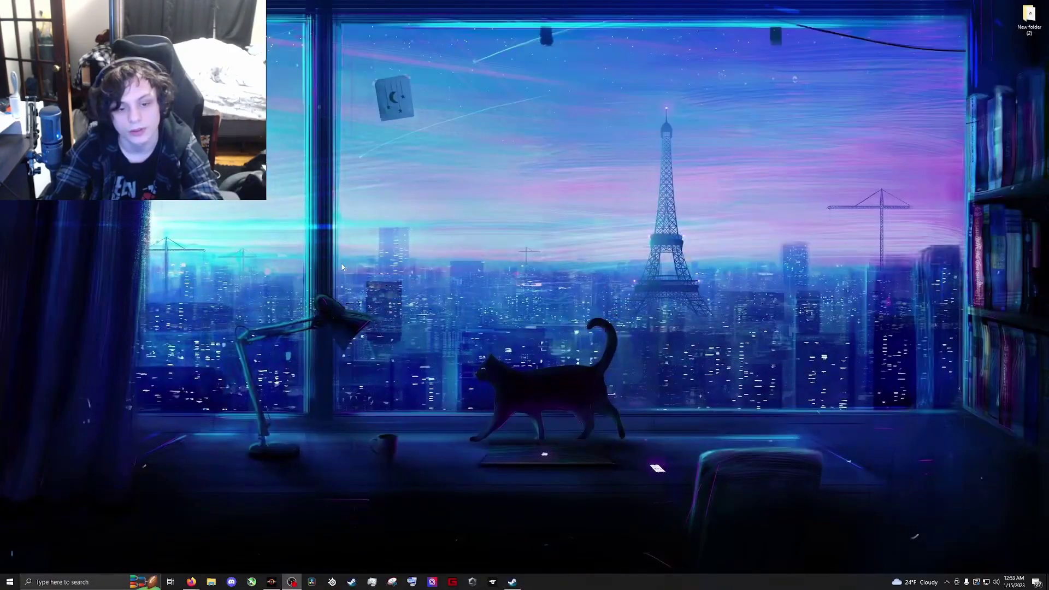
Create a new folder on the desktop, keeping its default name.
right_click(522, 248)
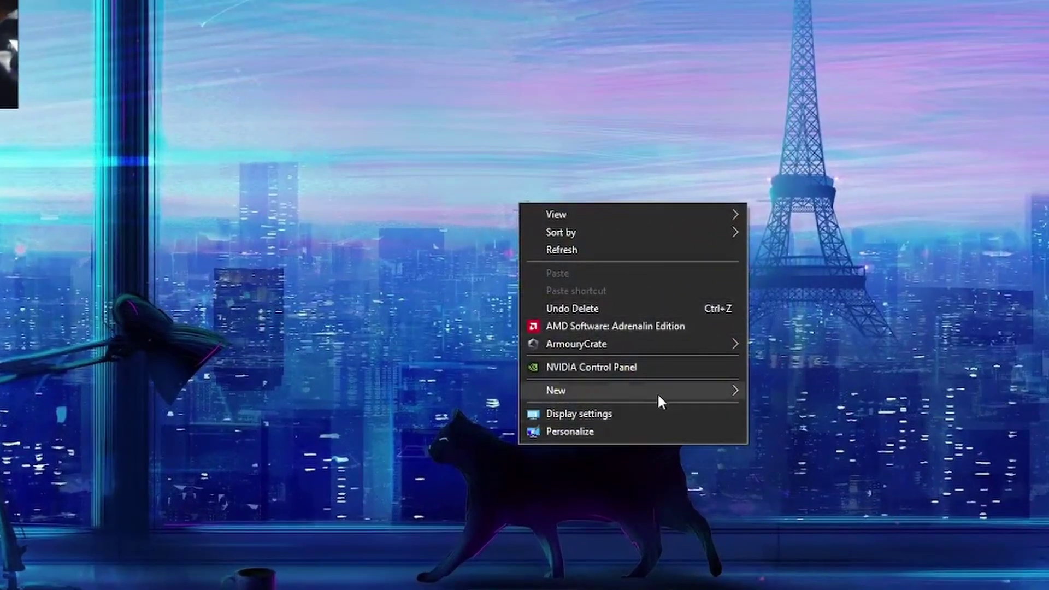
mouse_move(594, 346)
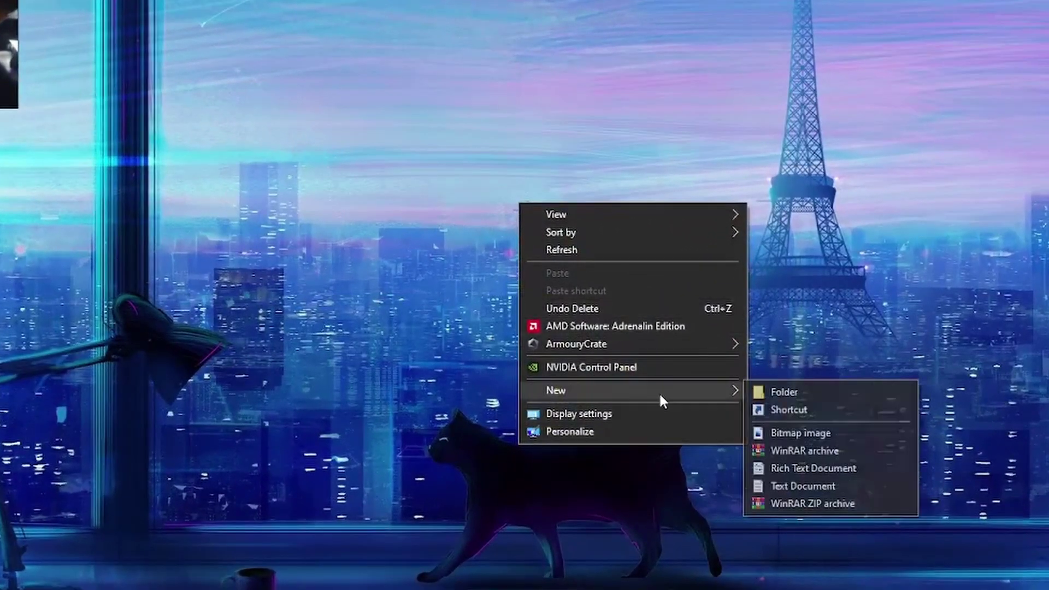
click(779, 393)
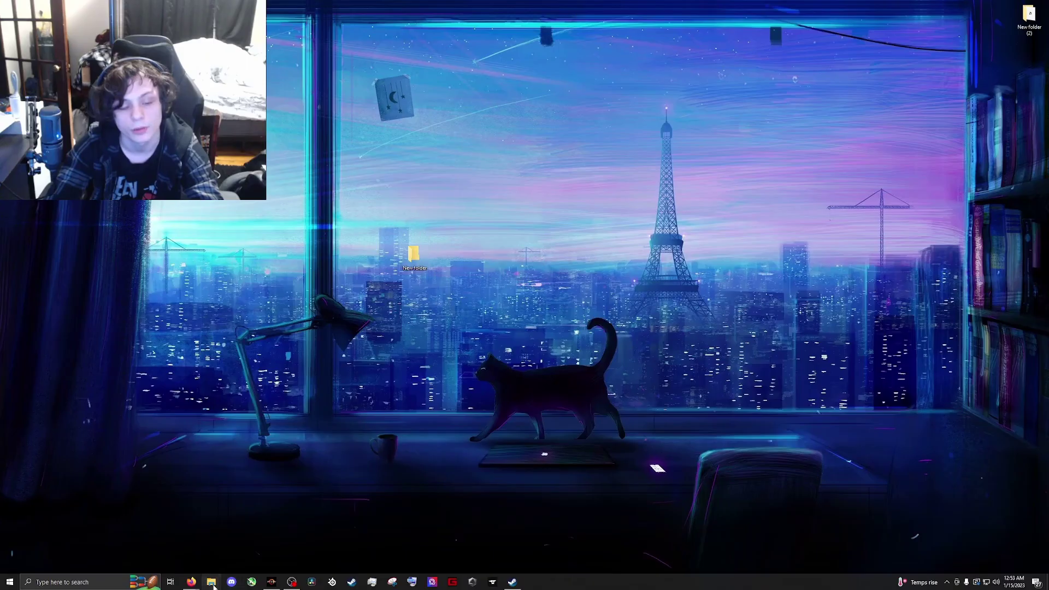
Open the Downloads folder in File Explorer and delete the winrar-x64-611(2) installer.
click(213, 583)
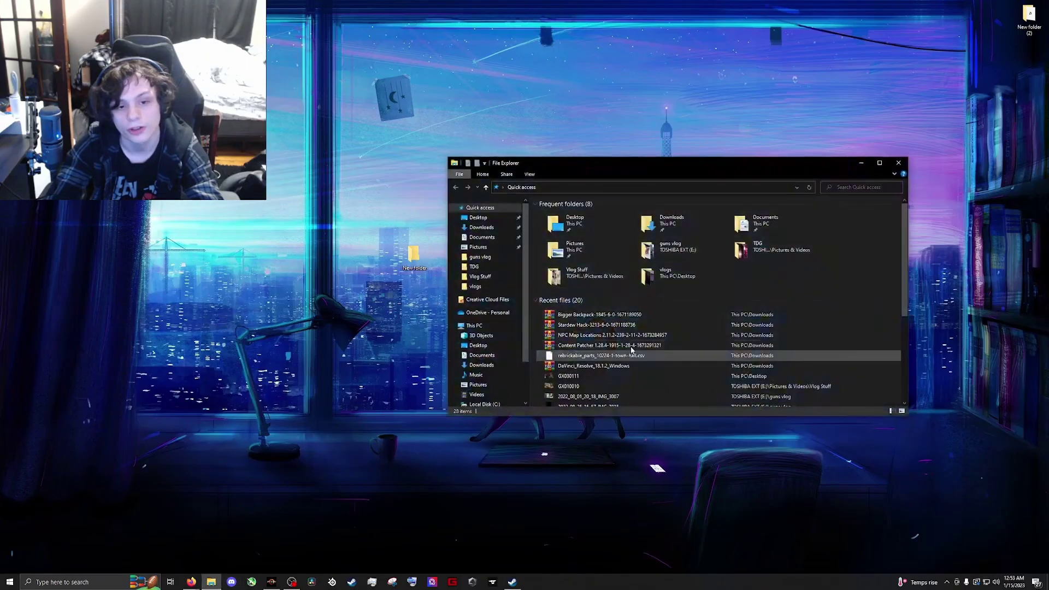
click(476, 226)
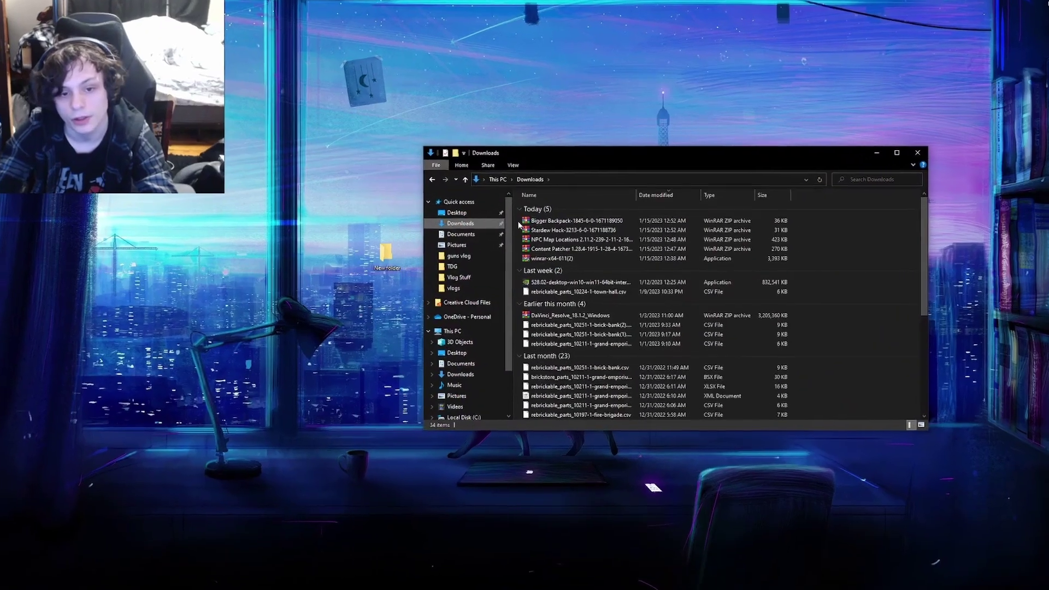
drag(519, 224, 535, 263)
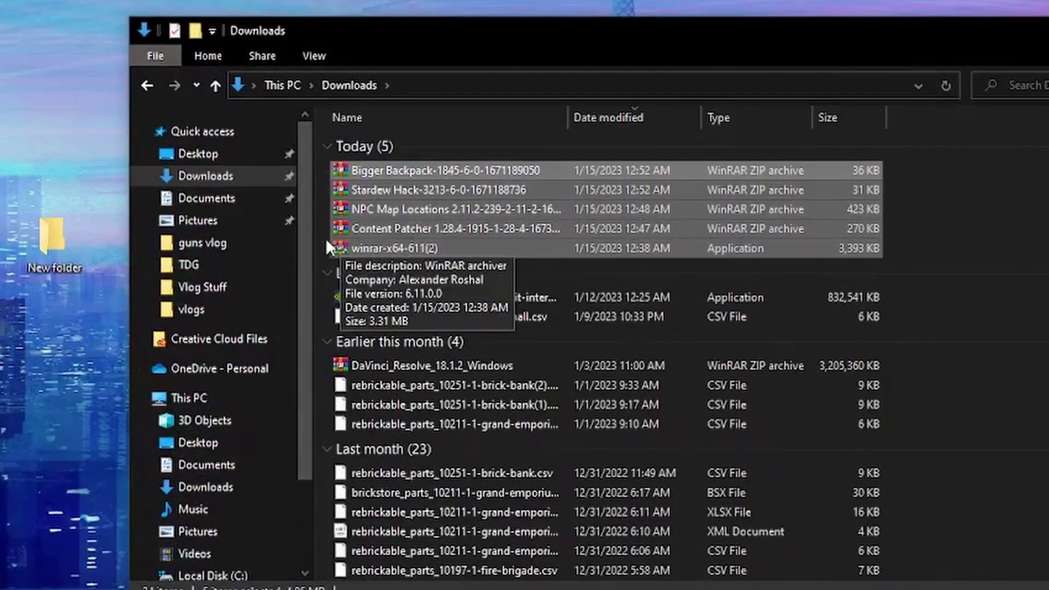
click(354, 249)
click(359, 250)
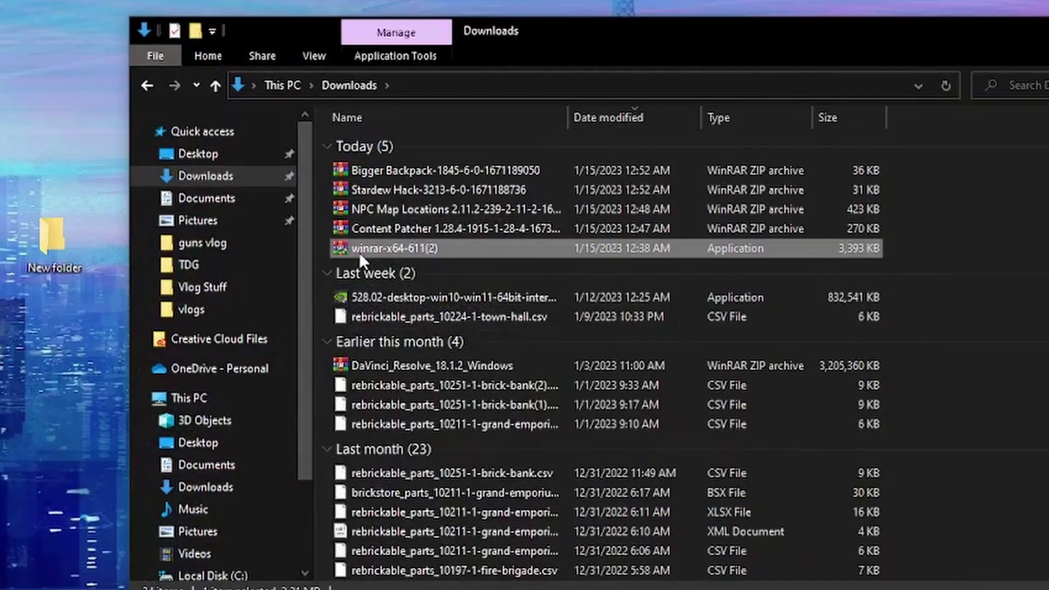
key(Delete)
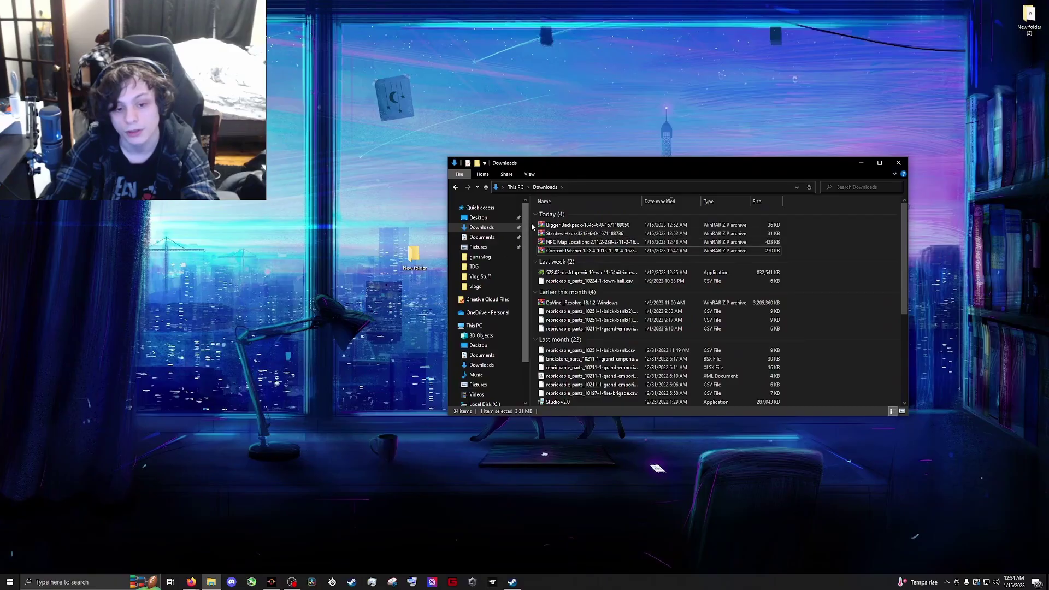
Move the Bigger Backpack, Stardew Hack, NPC Map Locations and Content Patcher archives from Downloads into the desktop's New folder.
drag(533, 227, 578, 254)
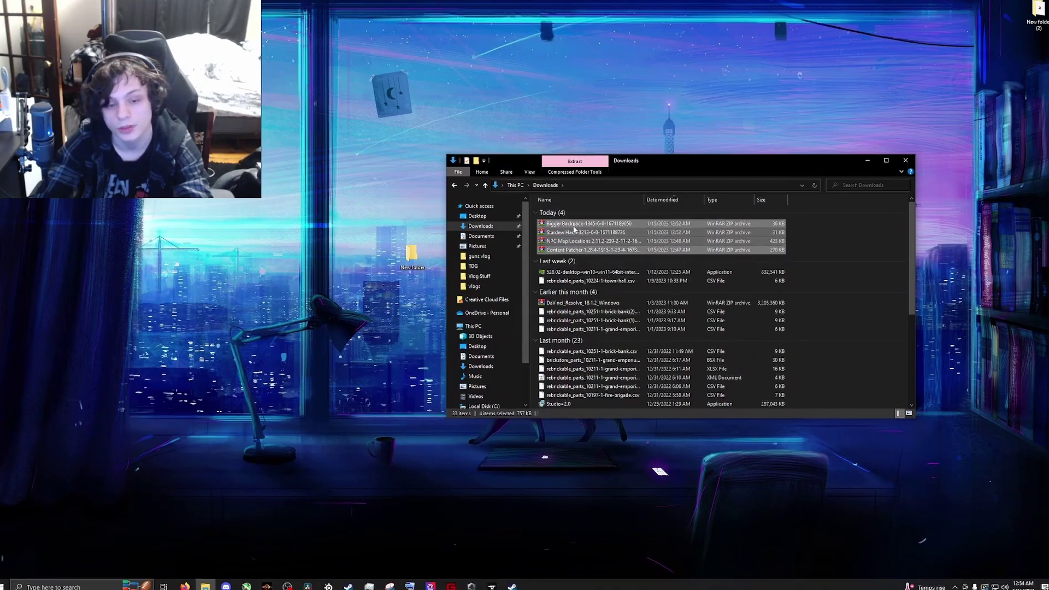
drag(574, 228, 420, 255)
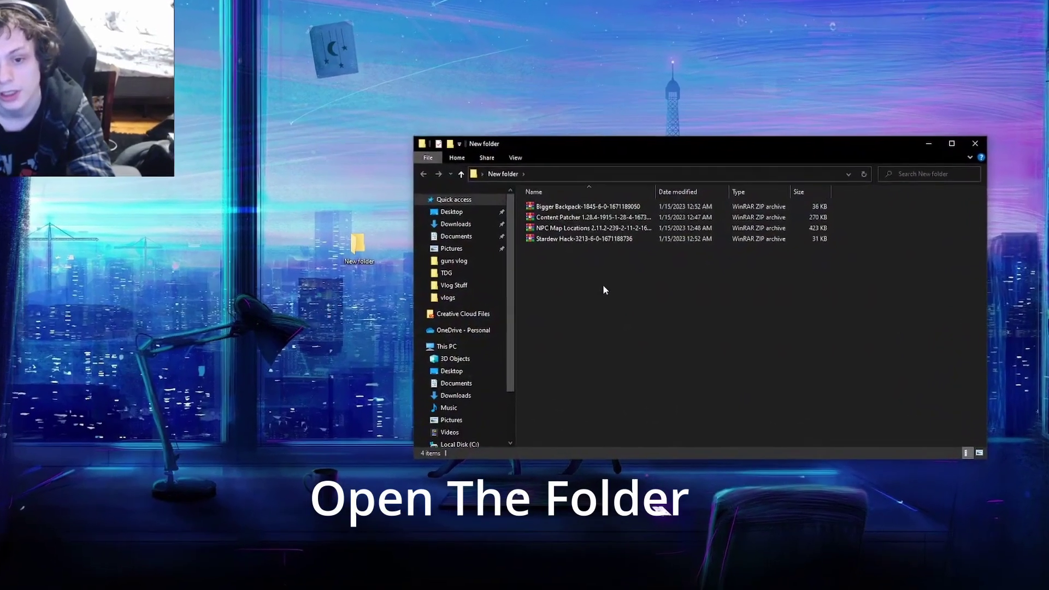
Extract the Bigger Backpack, Content Patcher, NPC Map Locations and Stardew Hack archives directly inside New folder.
drag(580, 273, 464, 163)
right_click(464, 158)
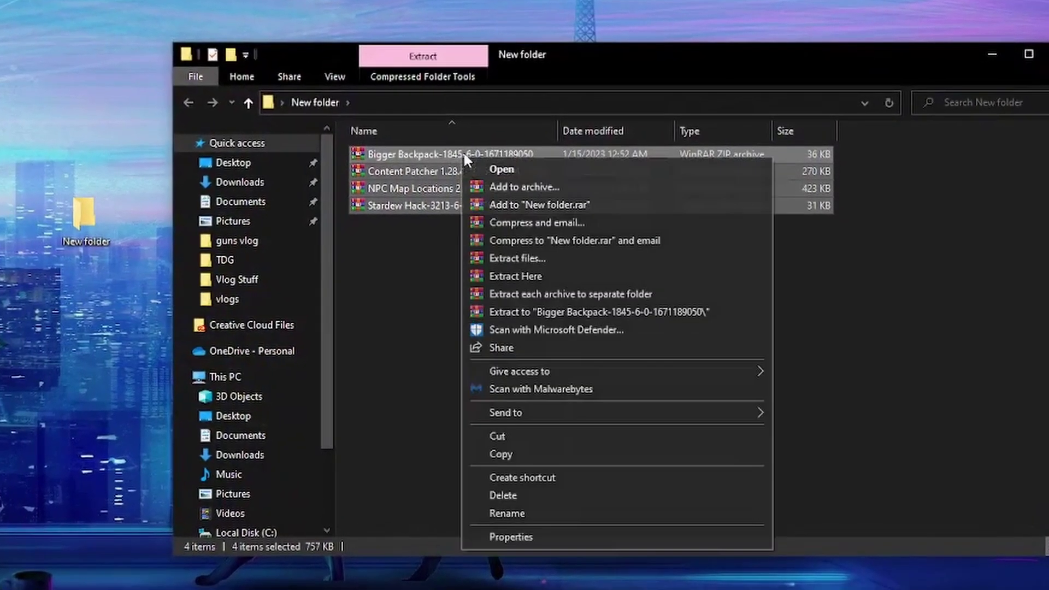
click(571, 277)
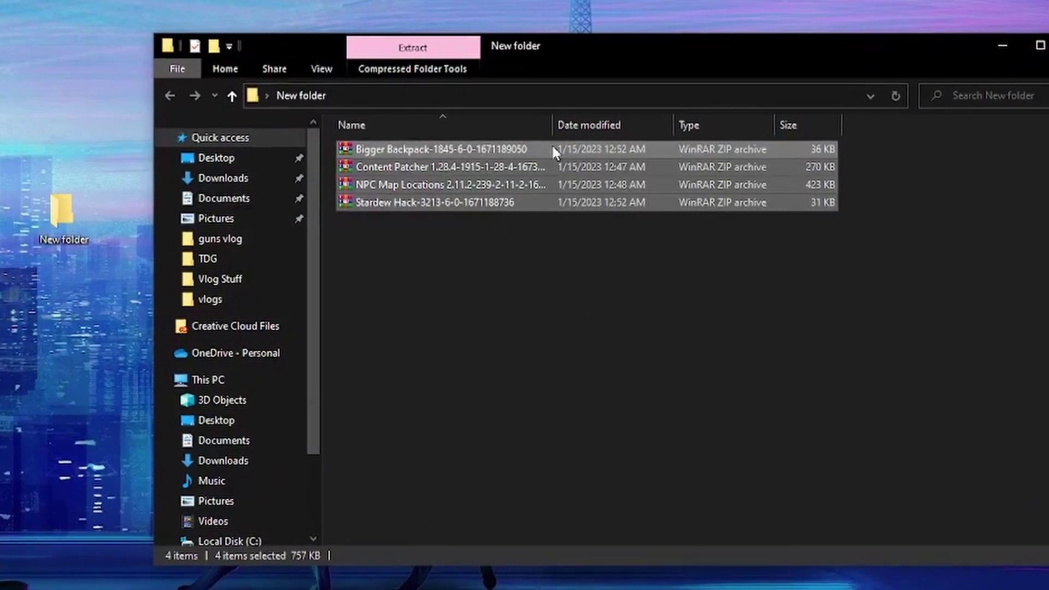
Switch to the Steam library, browse Stardew Valley's local files and open the game's Mods folder.
click(585, 425)
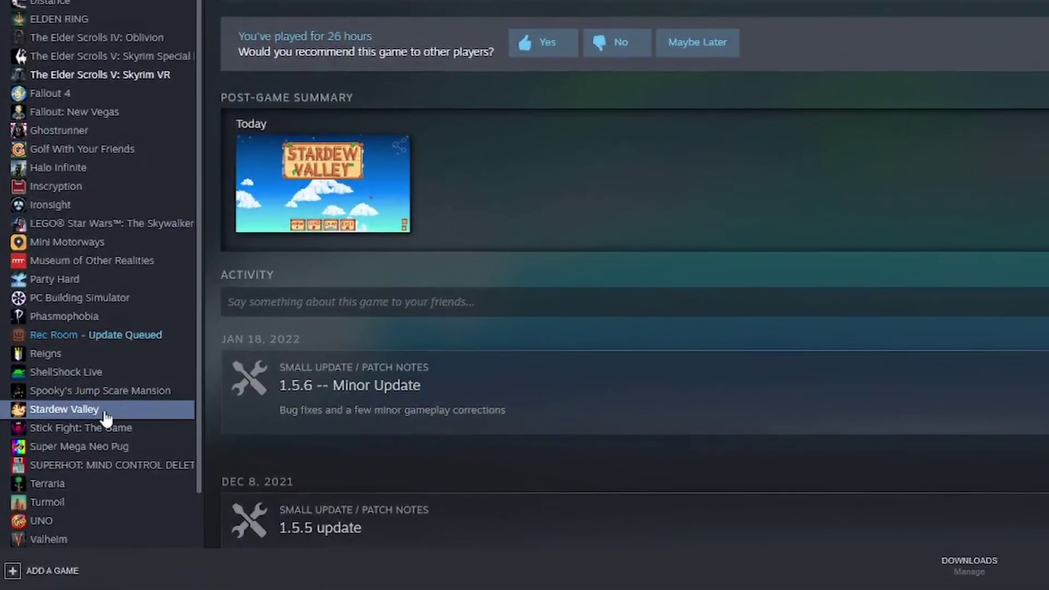
right_click(175, 414)
mouse_move(228, 491)
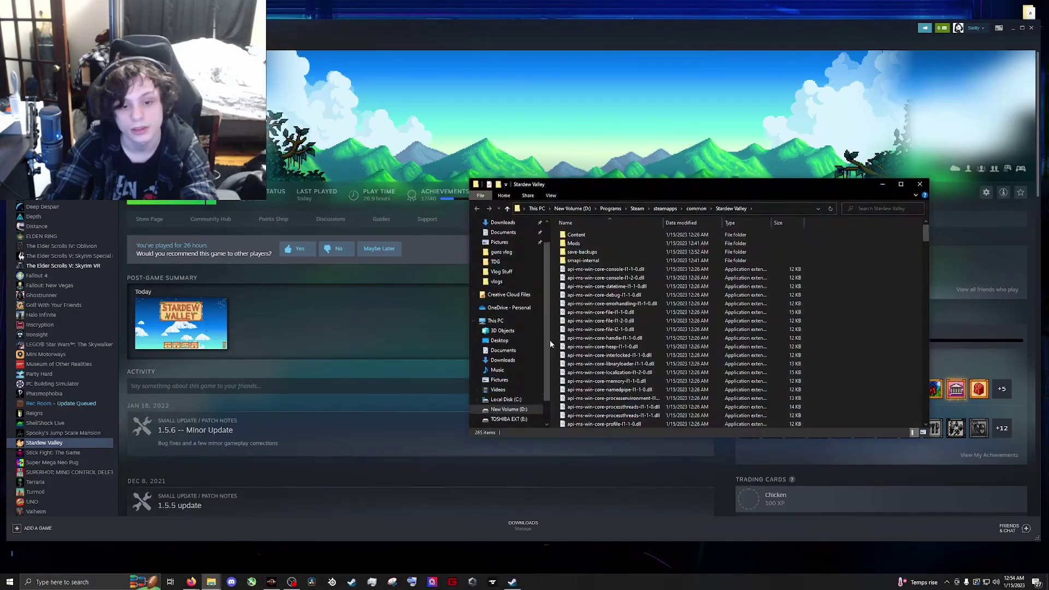
drag(750, 191, 568, 169)
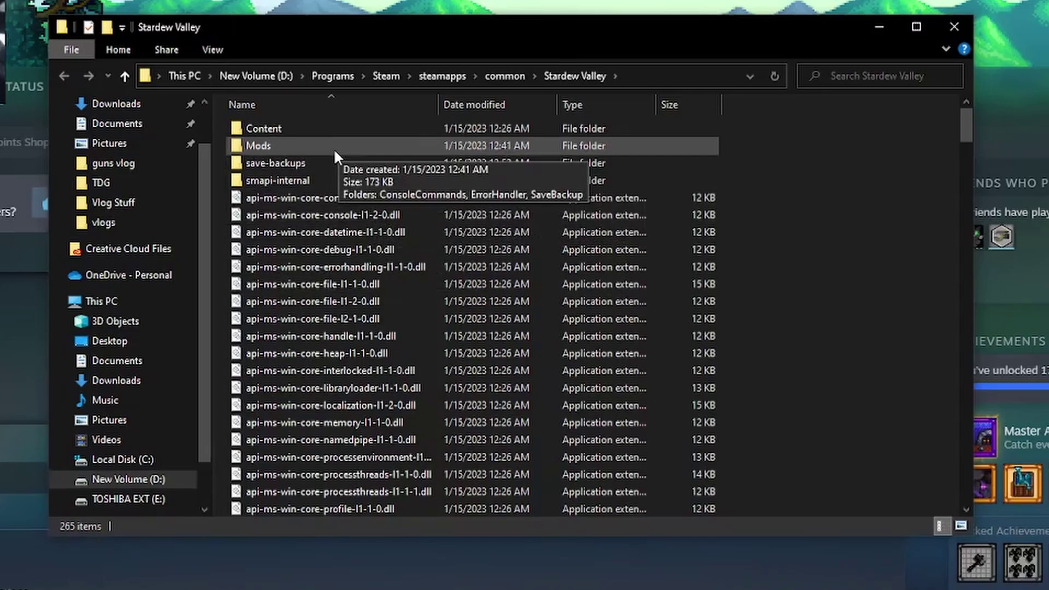
double_click(335, 150)
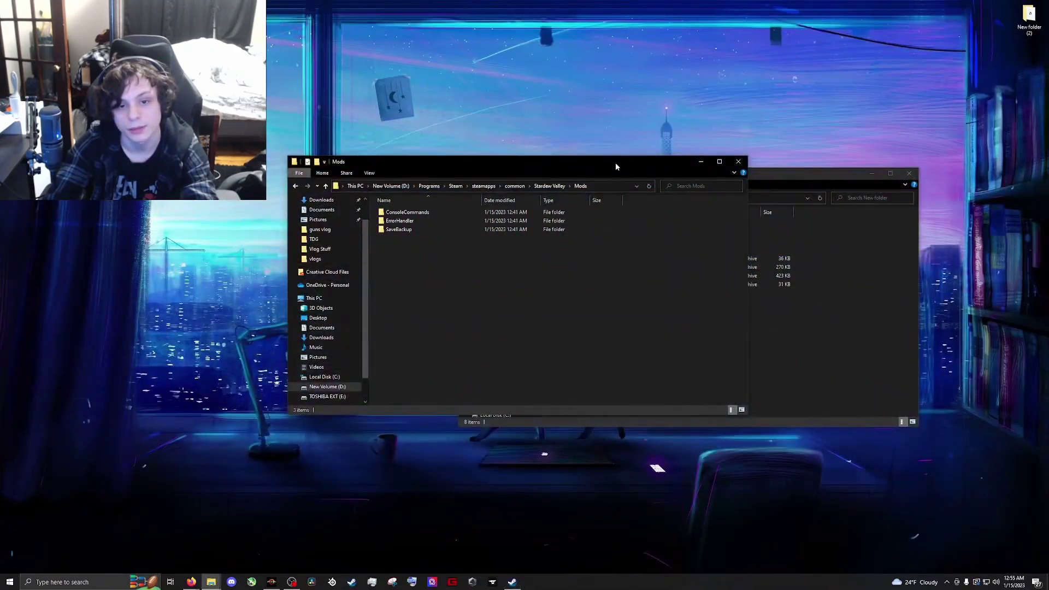
Copy the extracted BiggerBackpack, ContentPatcher, NPCMapLocations and StardewHack folders from New folder into the game's Mods folder.
drag(615, 163, 369, 91)
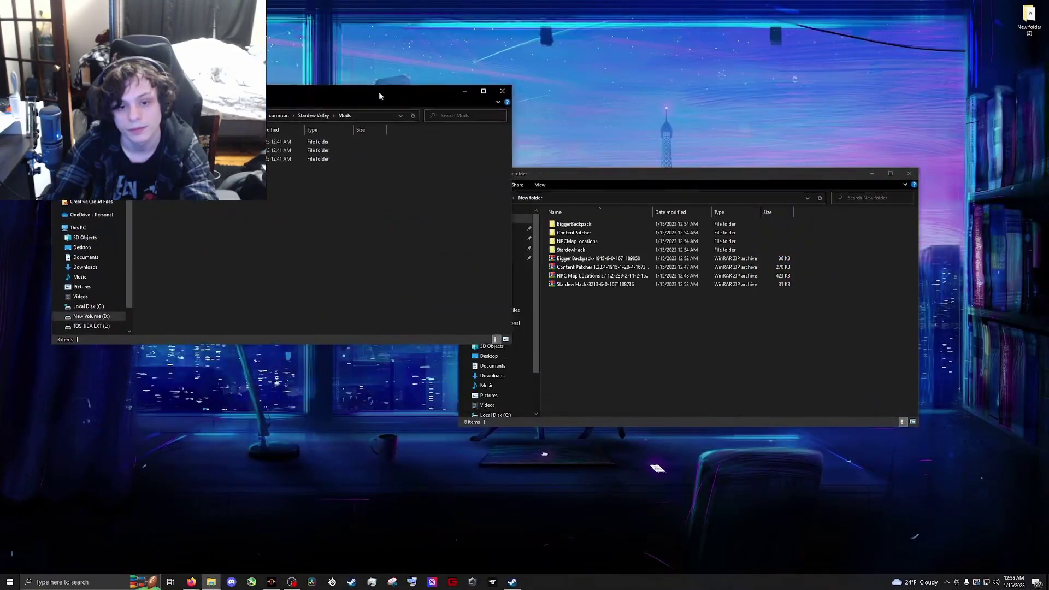
click(615, 310)
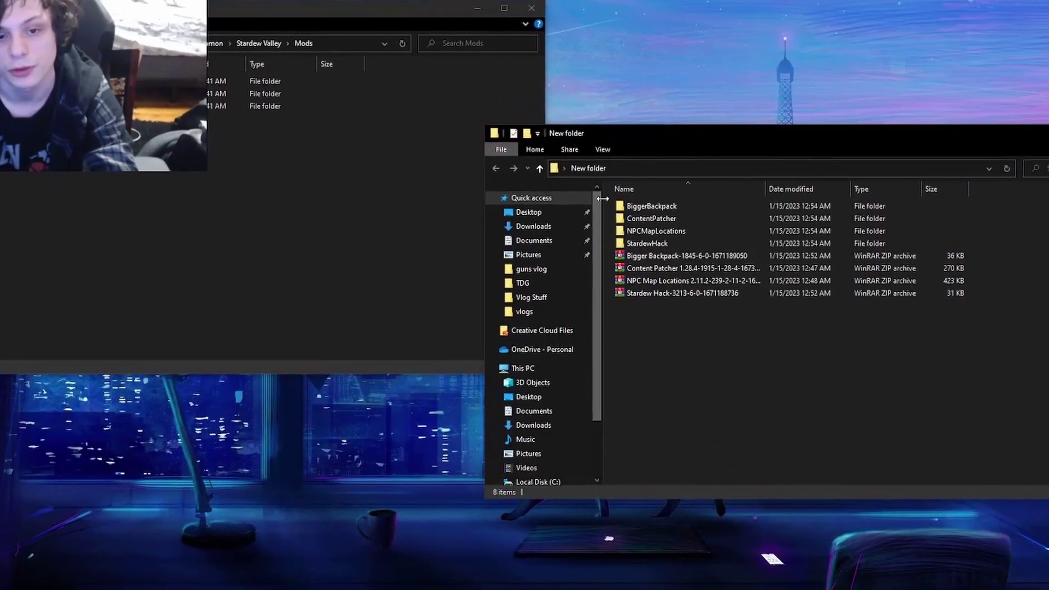
drag(547, 219, 214, 228)
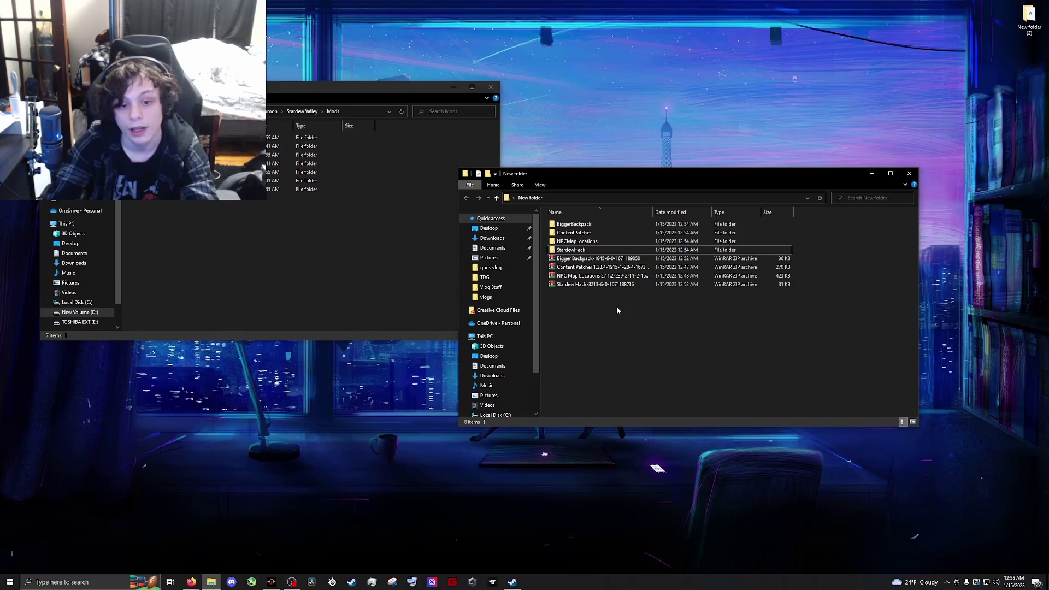
Select the four mod archives and create a separate desktop folder for storing Stardew Valley mods.
drag(612, 307, 607, 263)
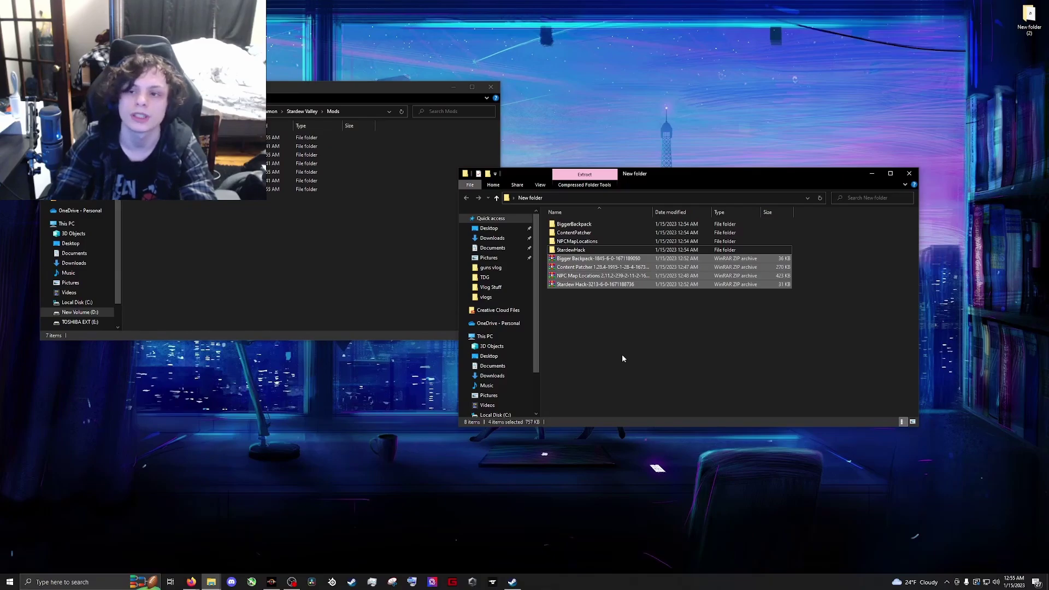
right_click(773, 104)
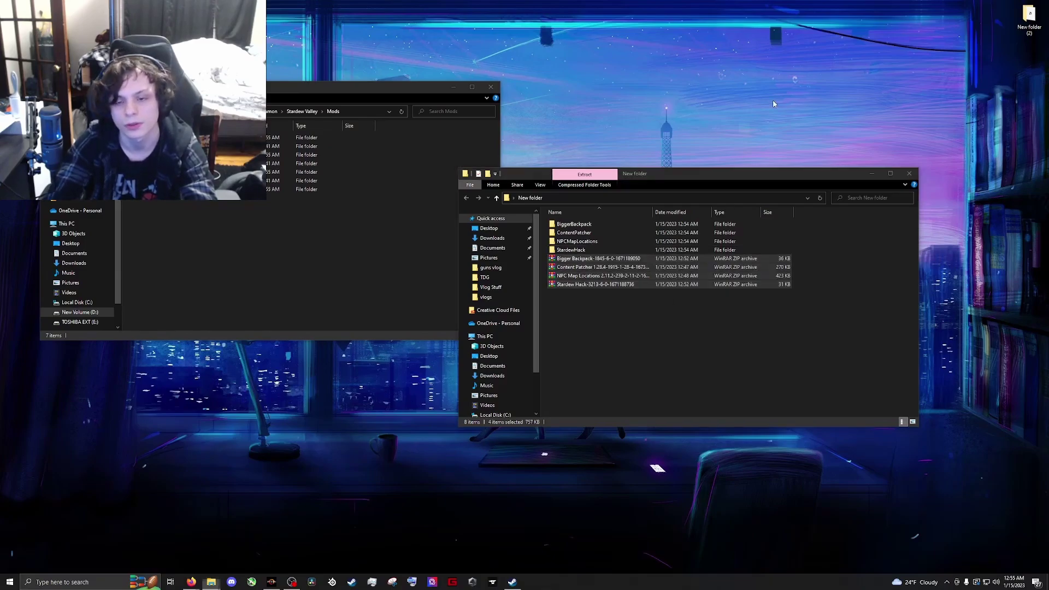
mouse_move(834, 208)
click(907, 199)
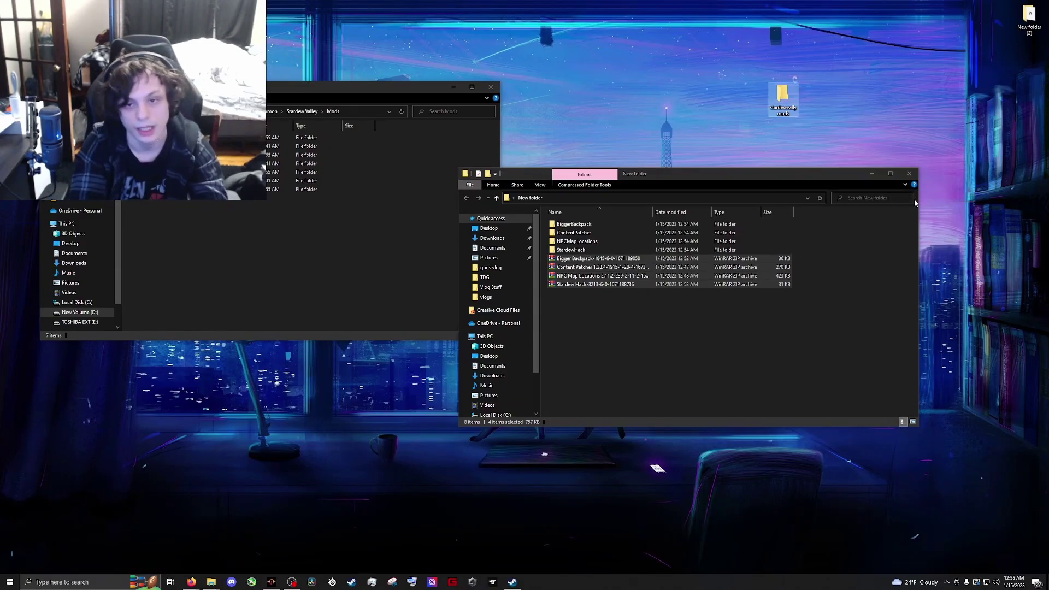
click(654, 335)
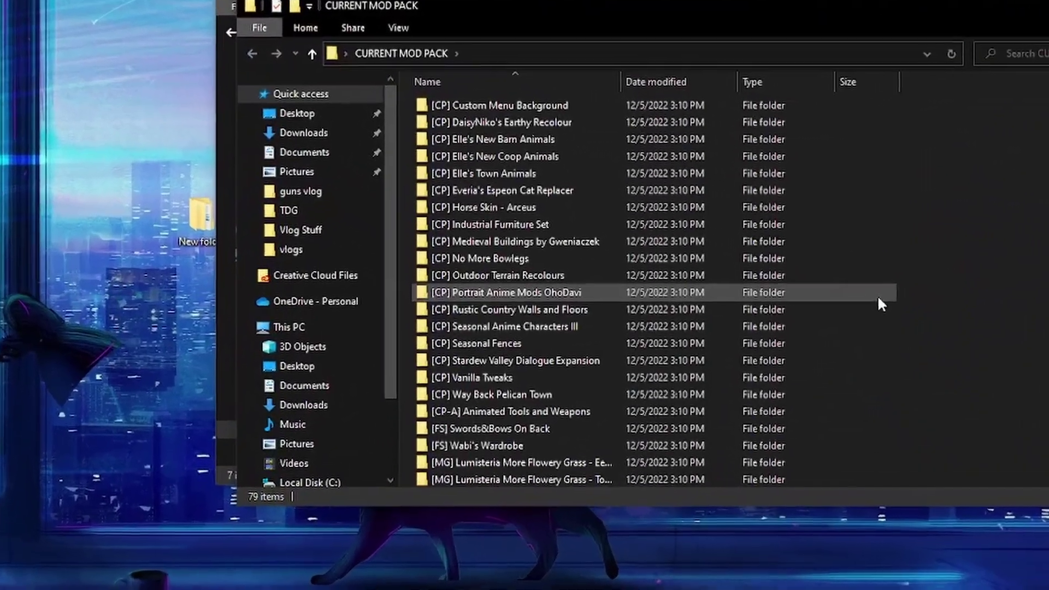
Look through the mod folders in CURRENT MOD PACK, then return to the game's Mods folder.
scroll(875, 298, down, 17)
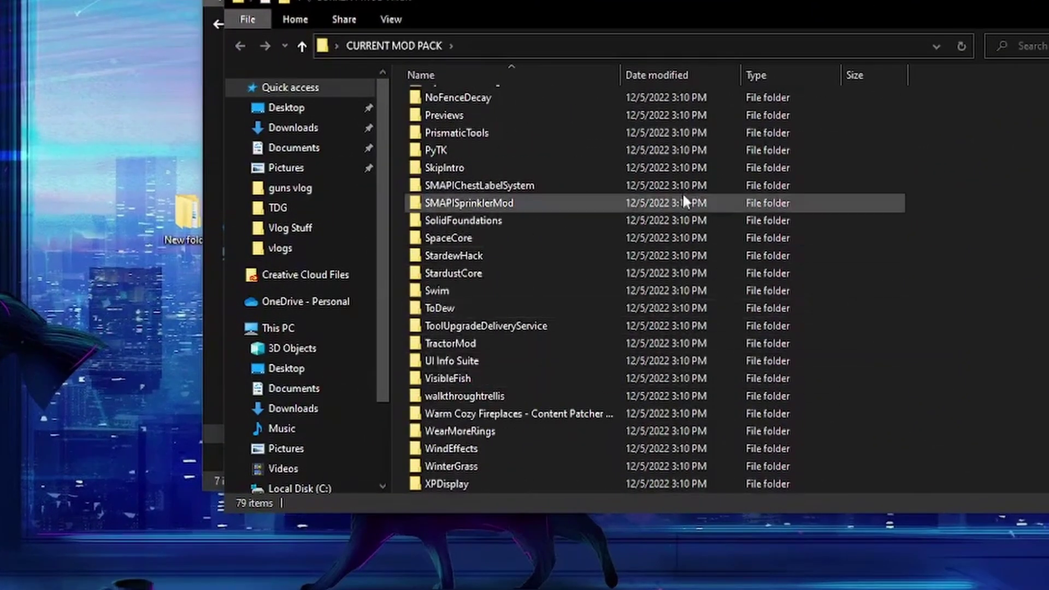
scroll(710, 246, up, 18)
drag(963, 112, 742, 355)
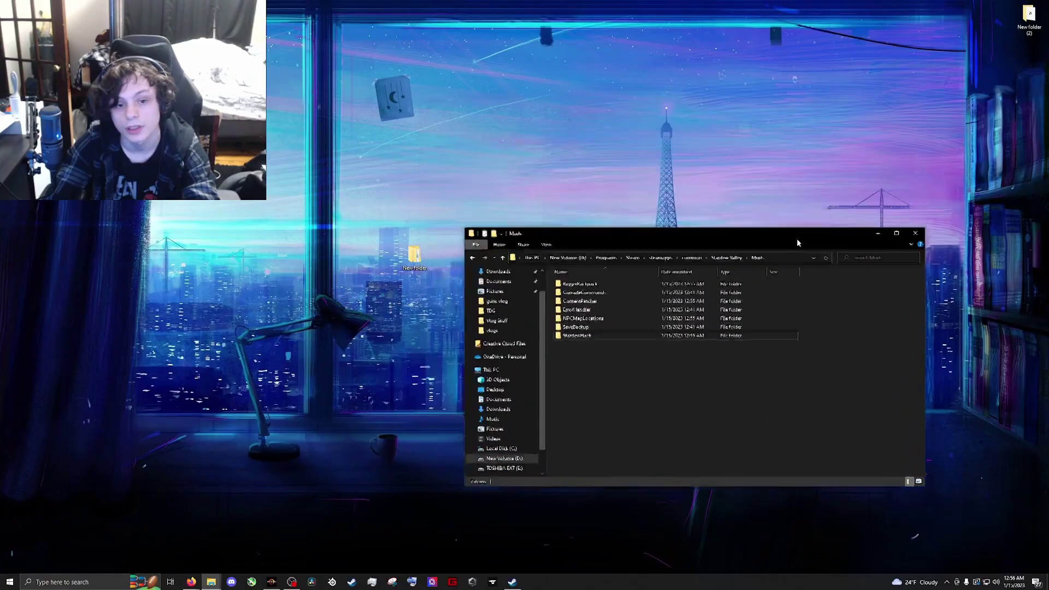
drag(797, 238, 776, 177)
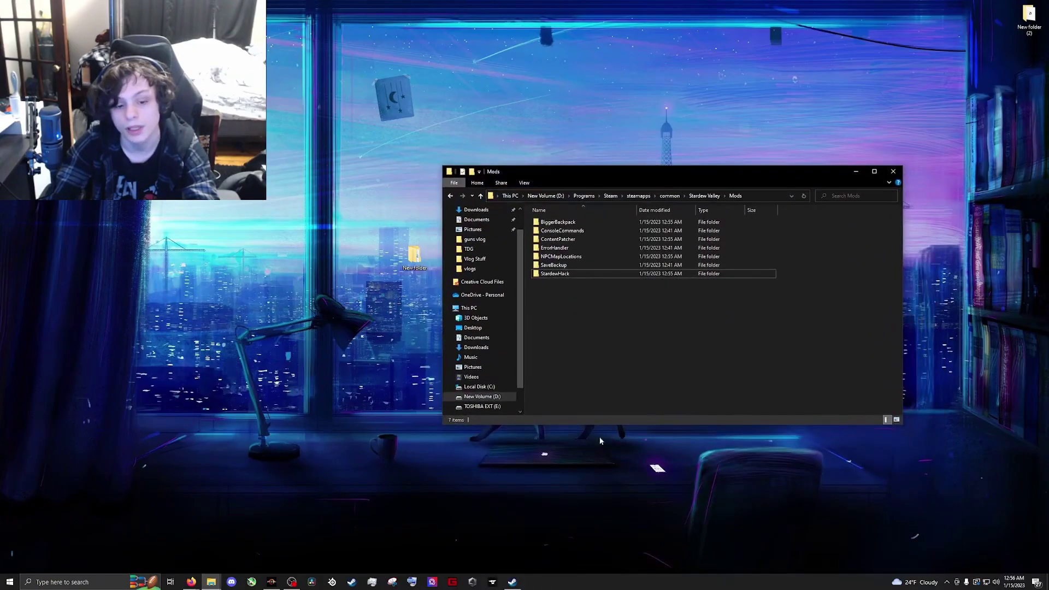
Launch Stardew Valley from Steam, keep it full screen and load the Test Farm save.
click(517, 583)
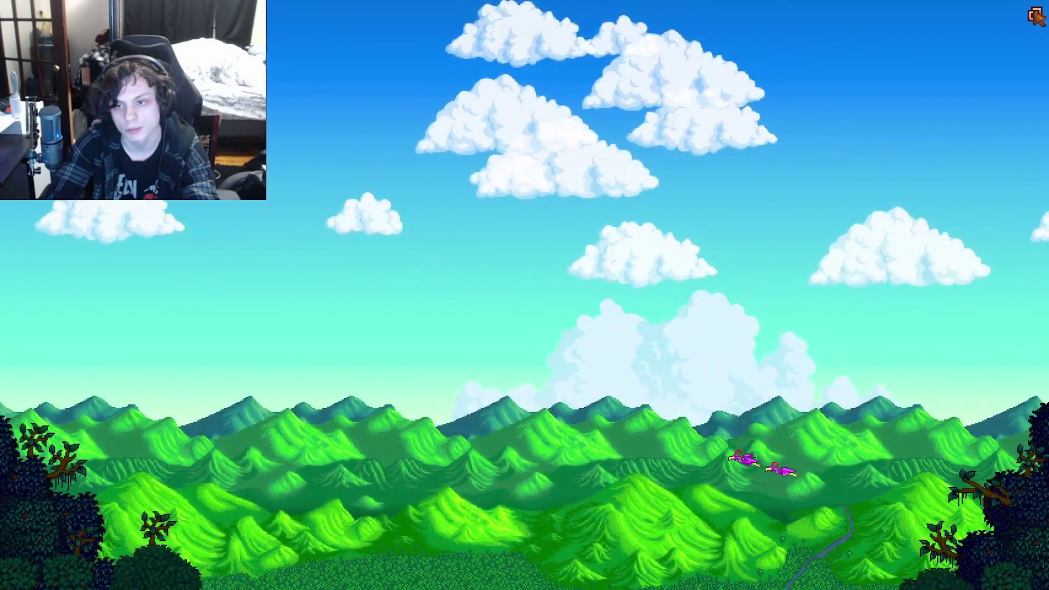
click(1035, 14)
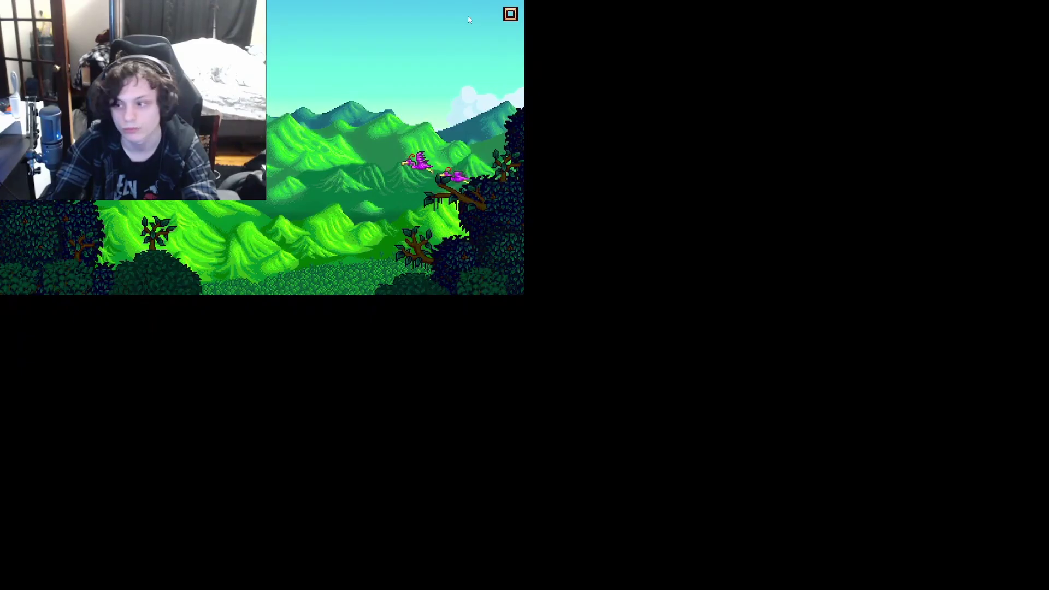
drag(731, 167, 699, 173)
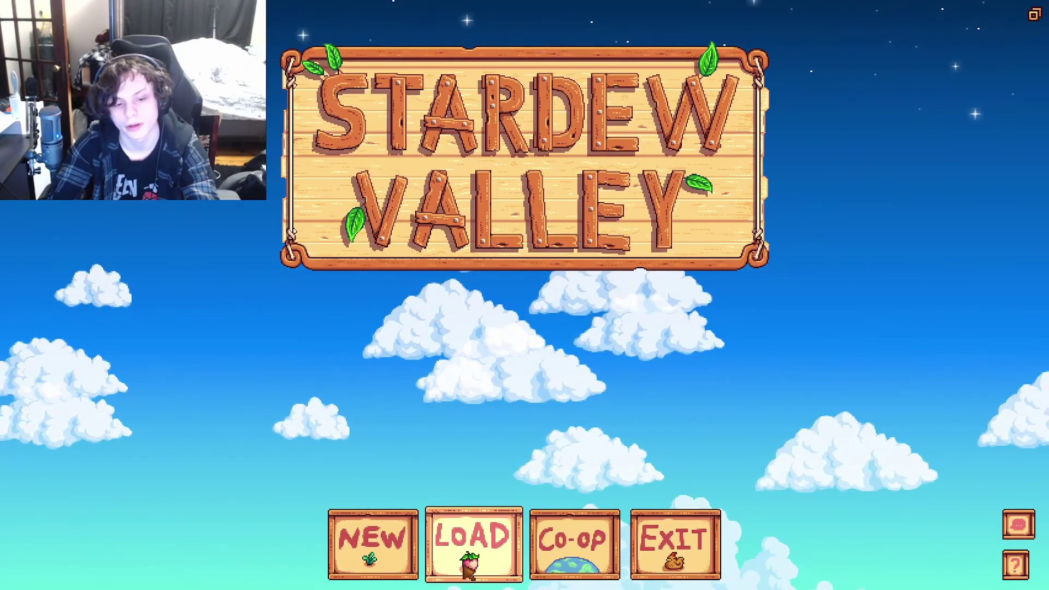
click(481, 536)
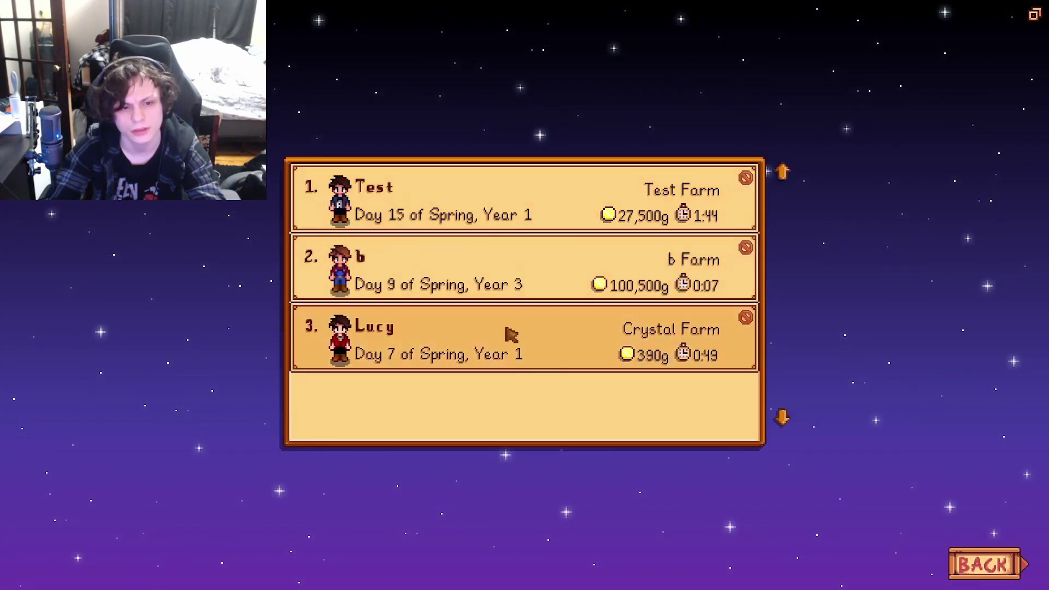
click(607, 211)
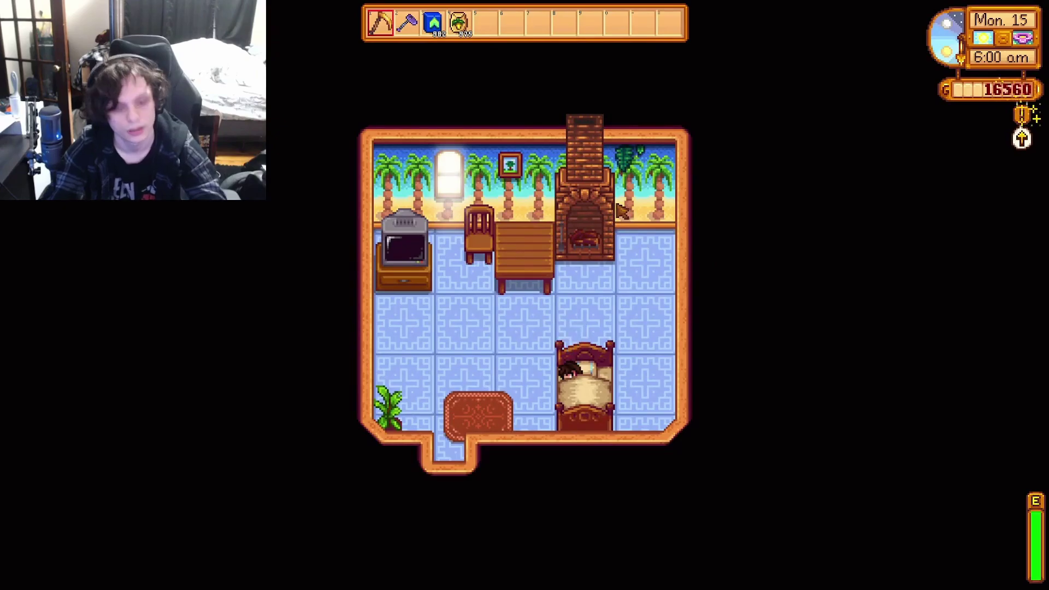
Leave the farmhouse and open the map to examine the villagers' locations around the saloon and 1 River Road.
key(a)
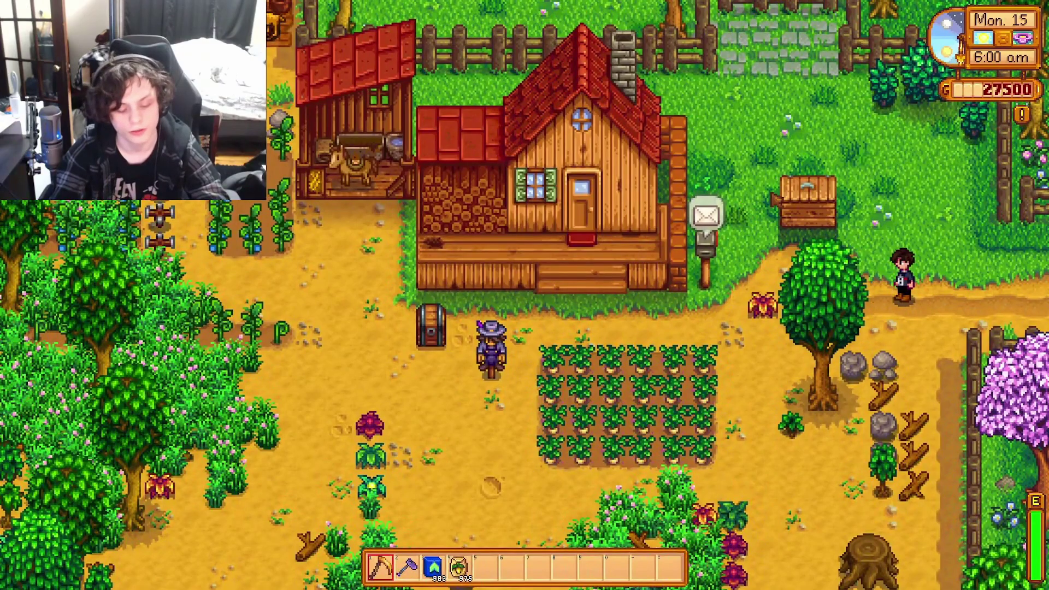
key(m)
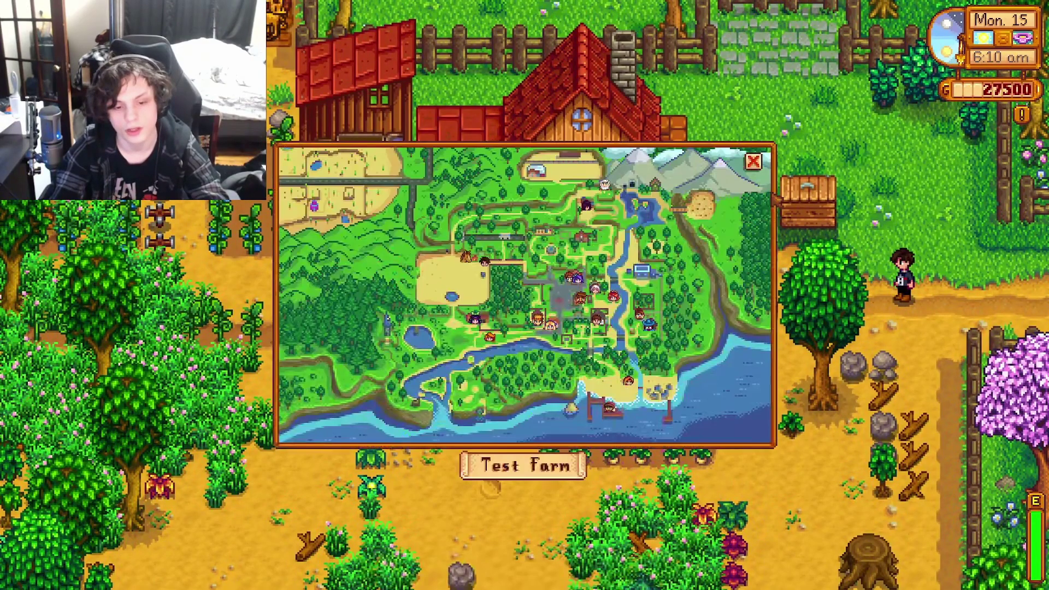
mouse_move(592, 288)
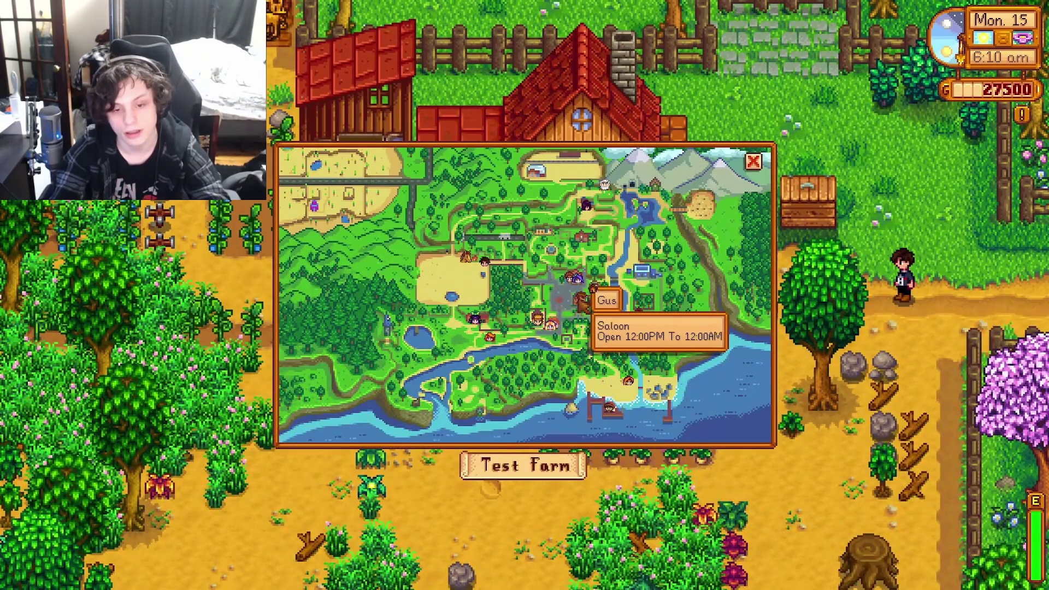
mouse_move(620, 305)
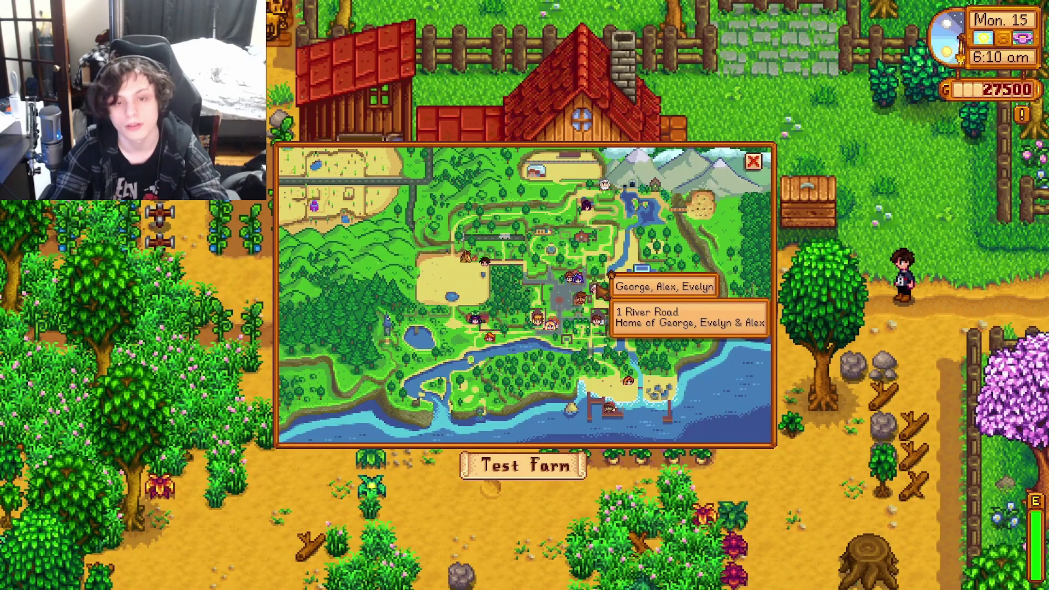
key(Escape)
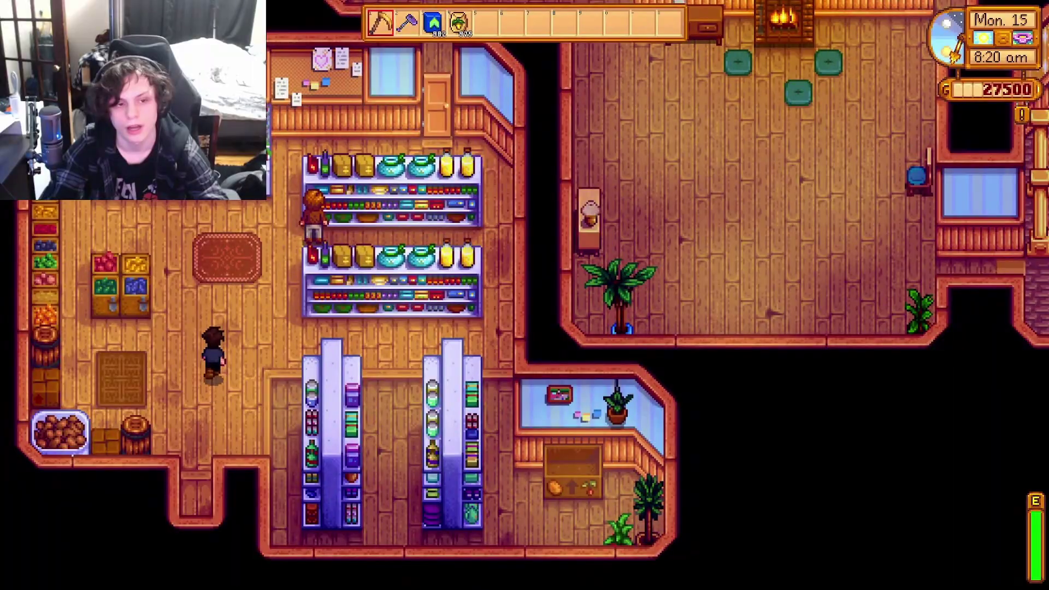
Open the inventory inside Pierre's store to examine the backpack rows, then close it and leave the store.
key(w)
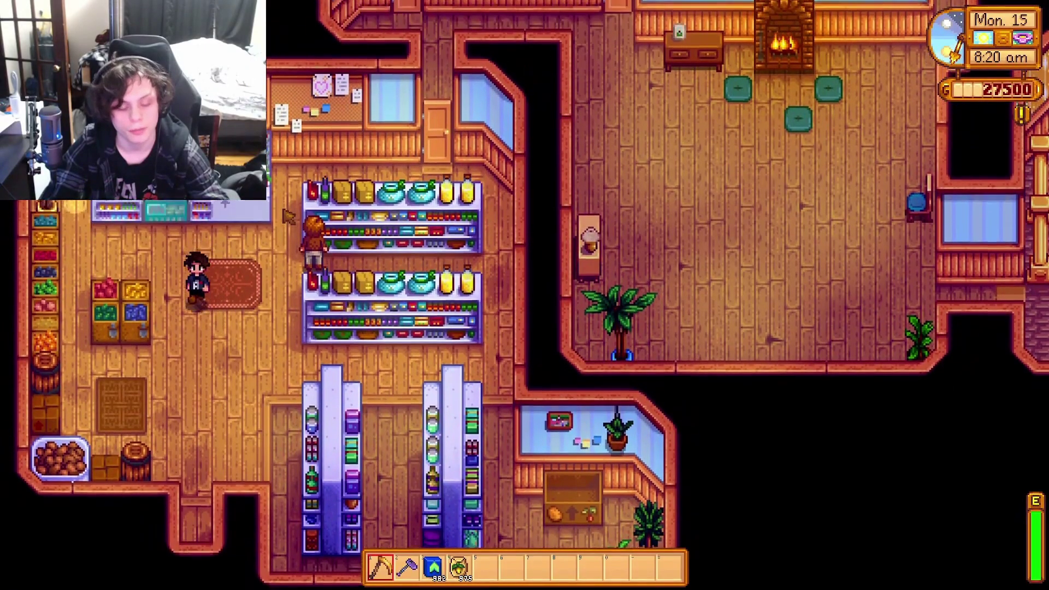
key(e)
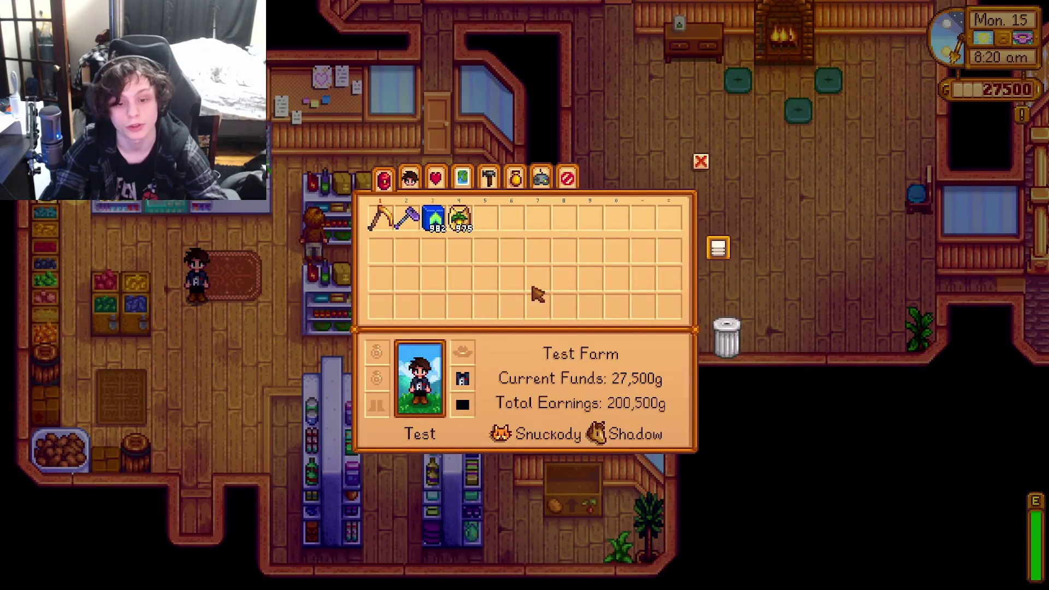
key(e)
key(s)
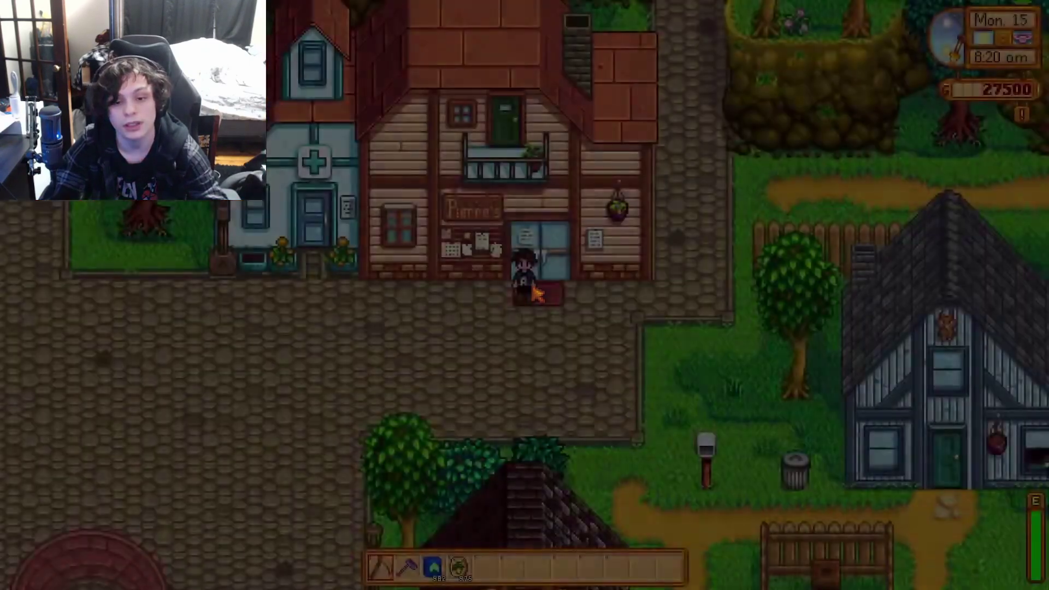
key(a)
key(s)
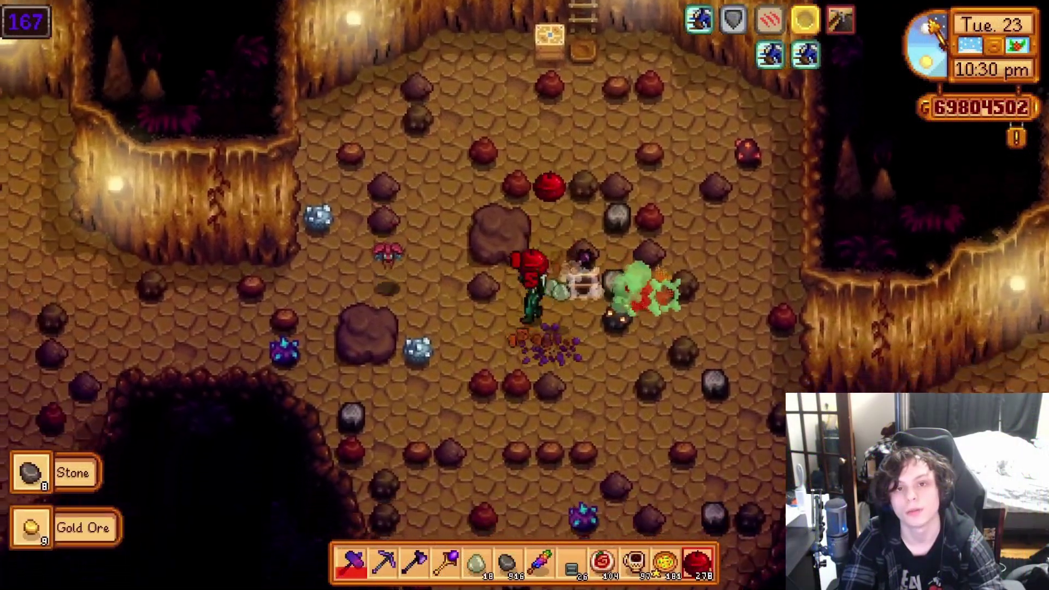
Place bombs among the rocks on cavern level 167 to break the ore while moving clear of the blasts.
key(s)
key(a)
key(c)
key(w)
key(d)
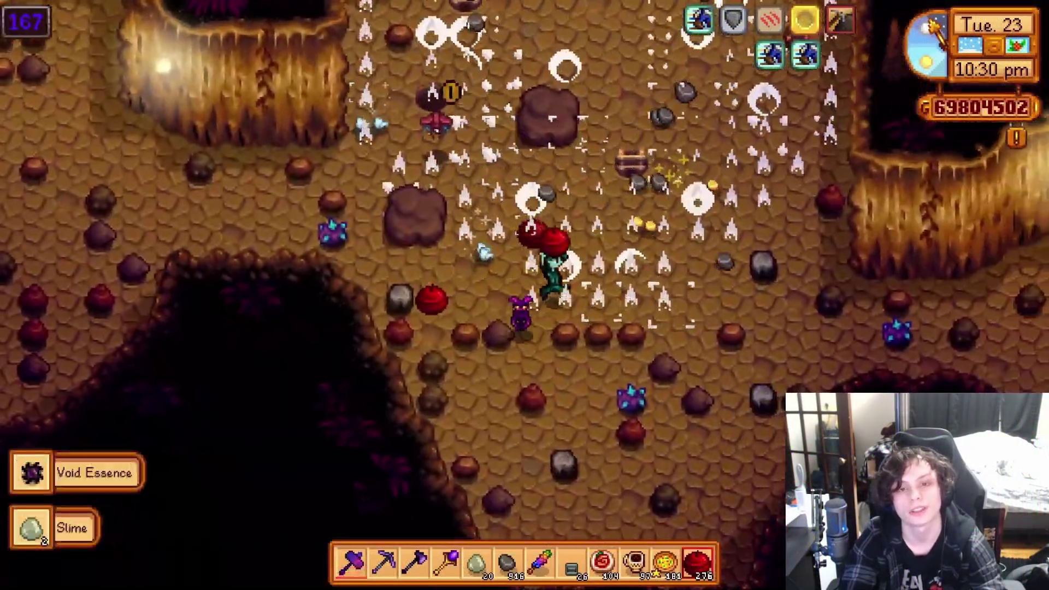
key(s)
key(c)
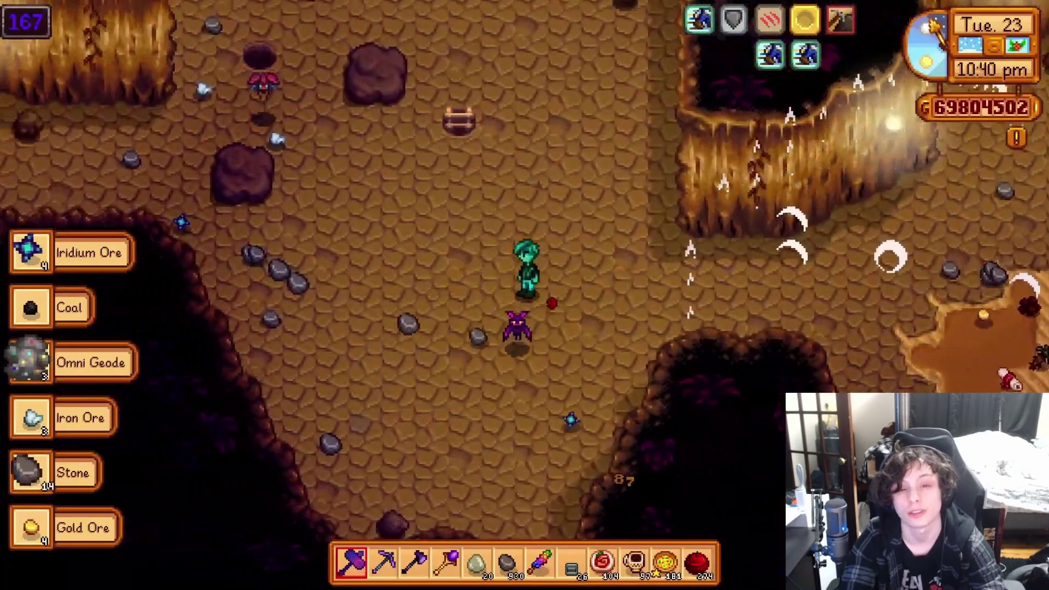
Walk to the shaft on cavern level 167 and jump in.
key(a)
key(w)
key(x)
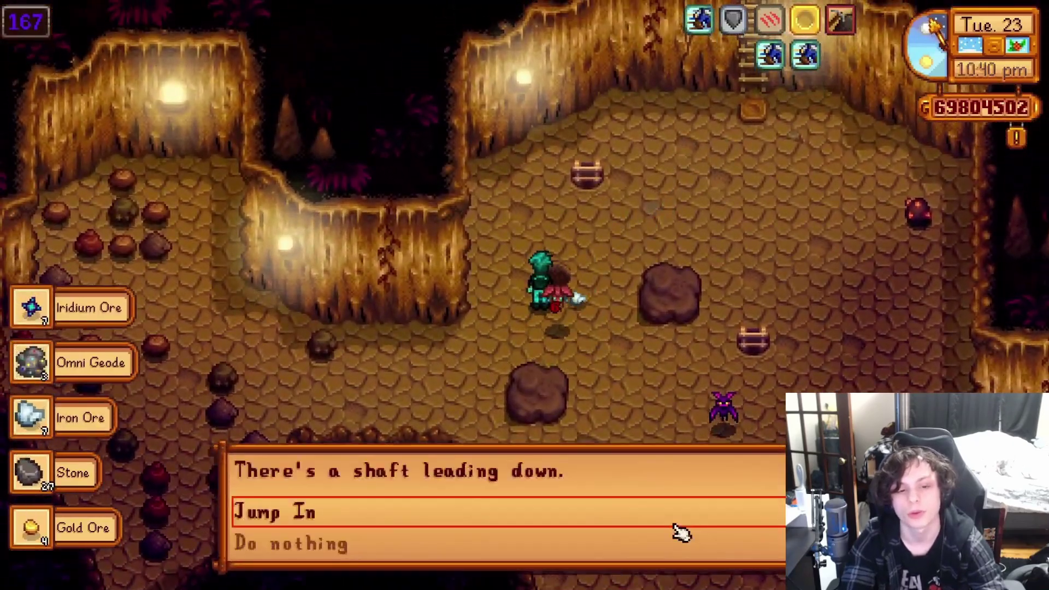
click(679, 529)
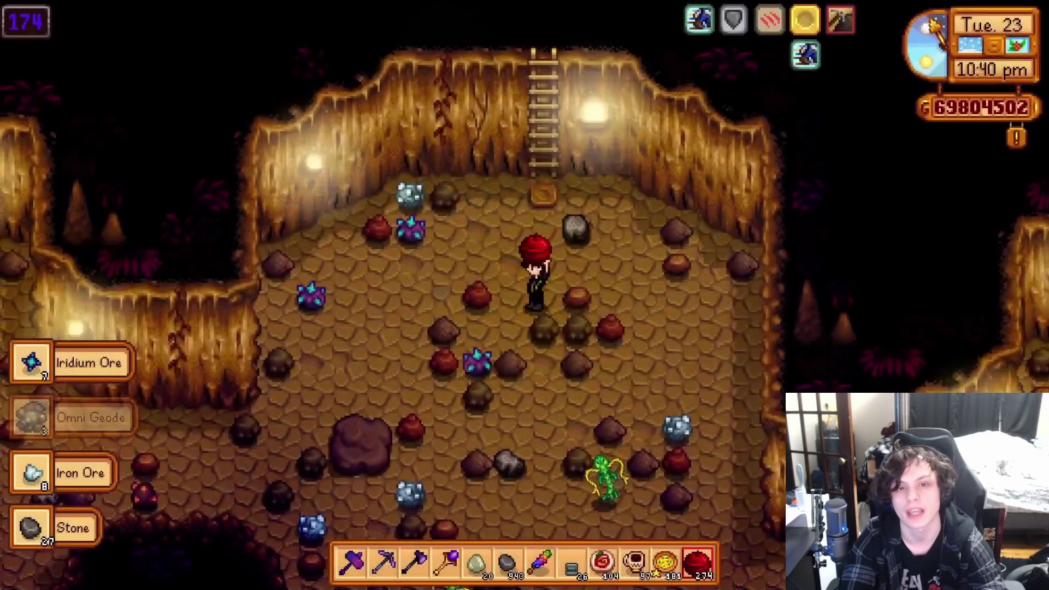
Place a bomb on cavern level 174 and attack the nearby enemies with the first toolbar weapon.
key(a)
key(w)
key(1)
key(c)
key(a)
key(s)
key(=)
key(c)
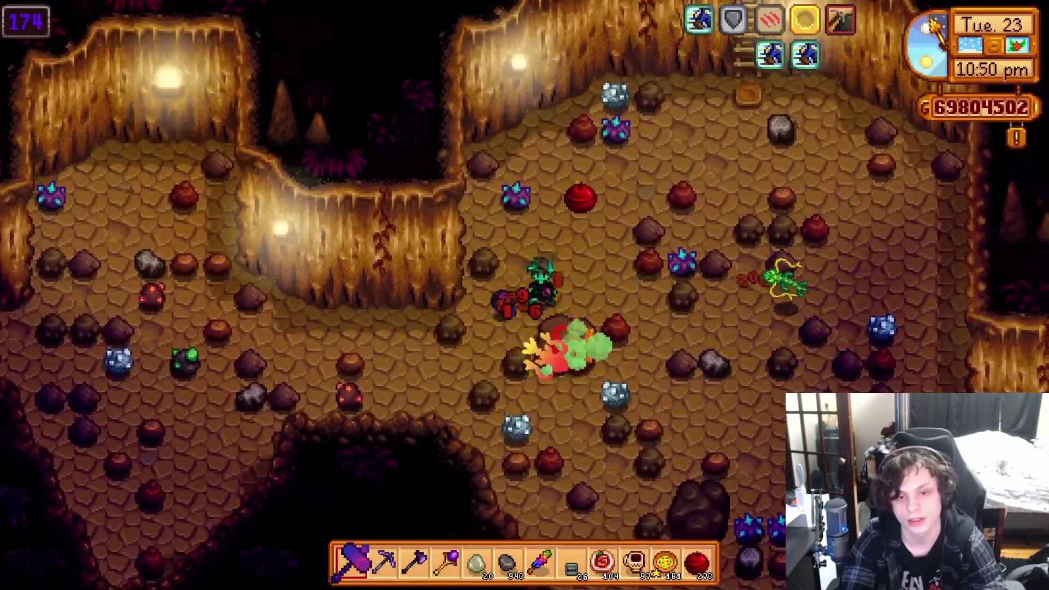
Place bombs among the ore rocks on cavern level 174 while crossing the level to the large sandy patch.
key(d)
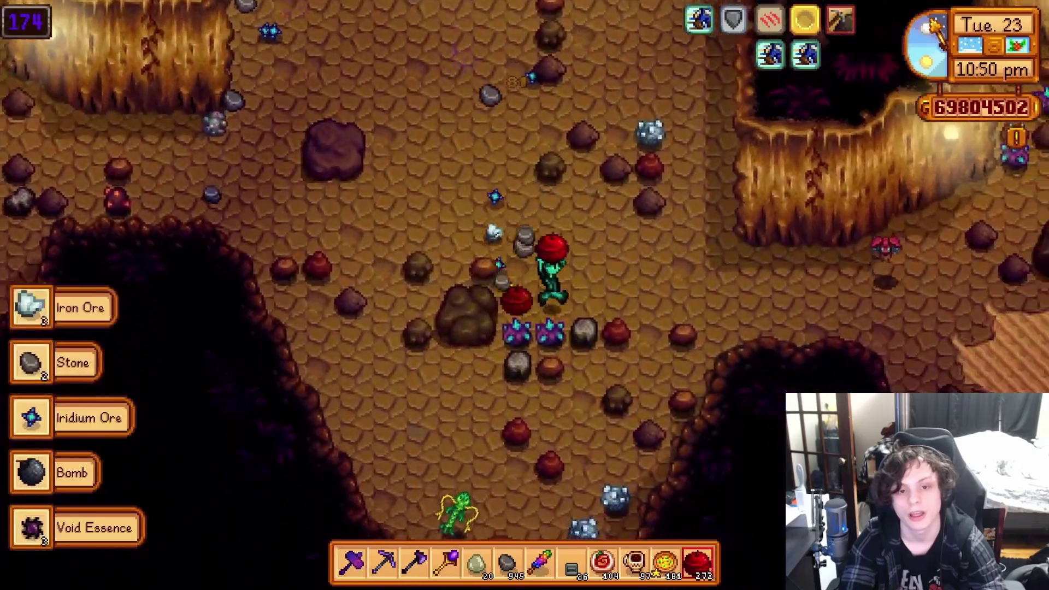
key(d)
key(w)
key(s)
key(c)
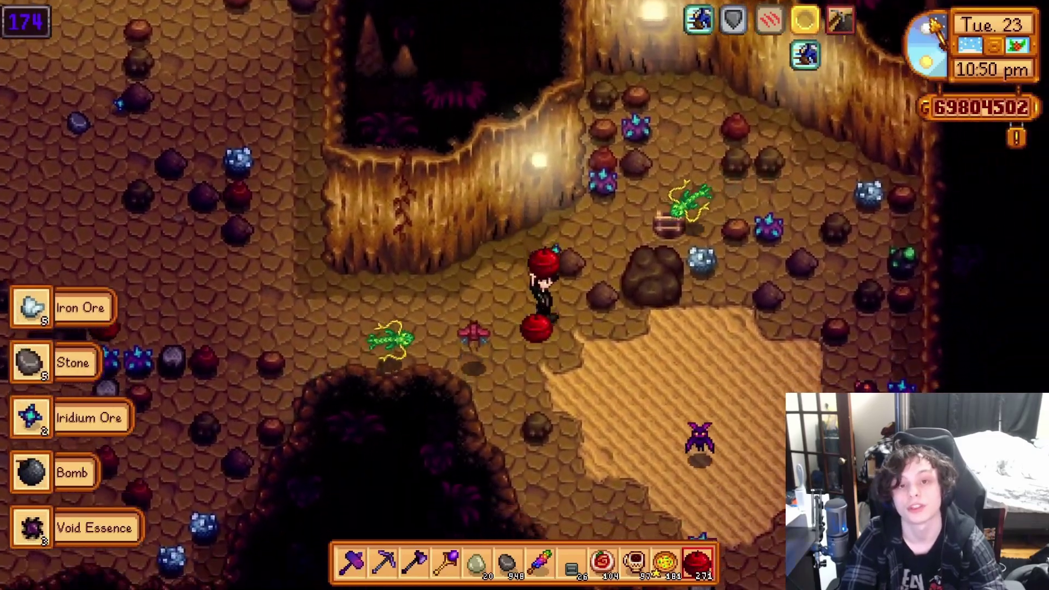
key(d)
key(c)
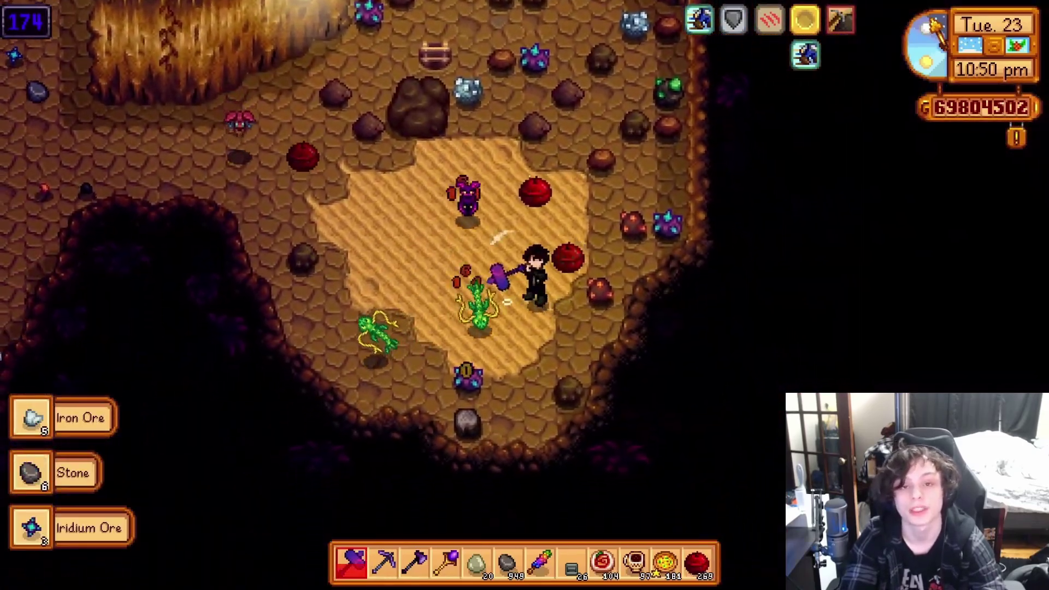
Move away from the enemies on the sandy patch and eat the food in the eleventh toolbar slot to restore health.
key(s)
key(-)
key(x)
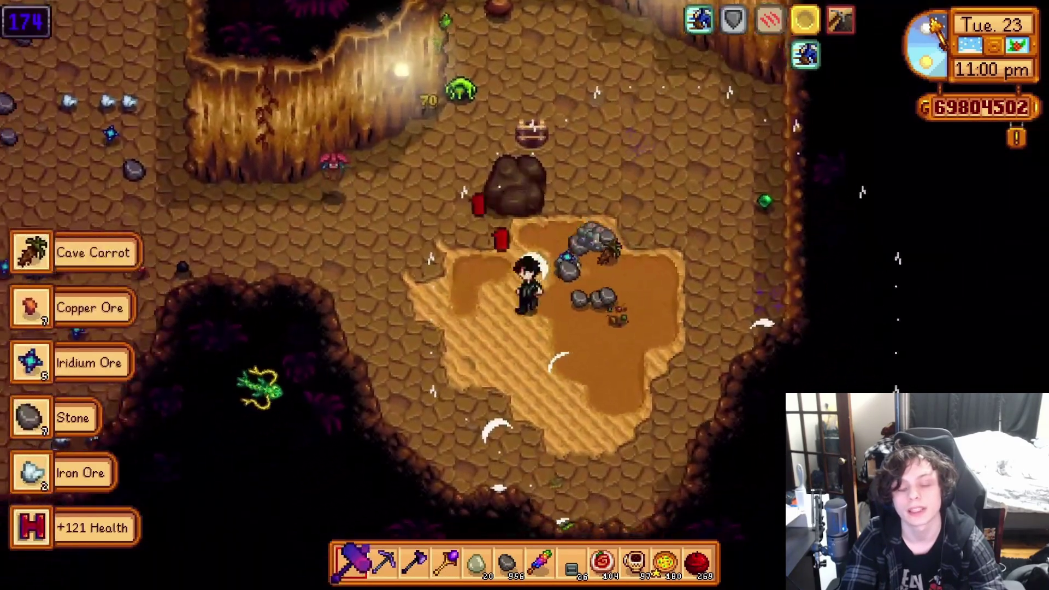
Collect the drops across the blasted ground on cavern level 174 and take the ladder down to level 175.
key(a)
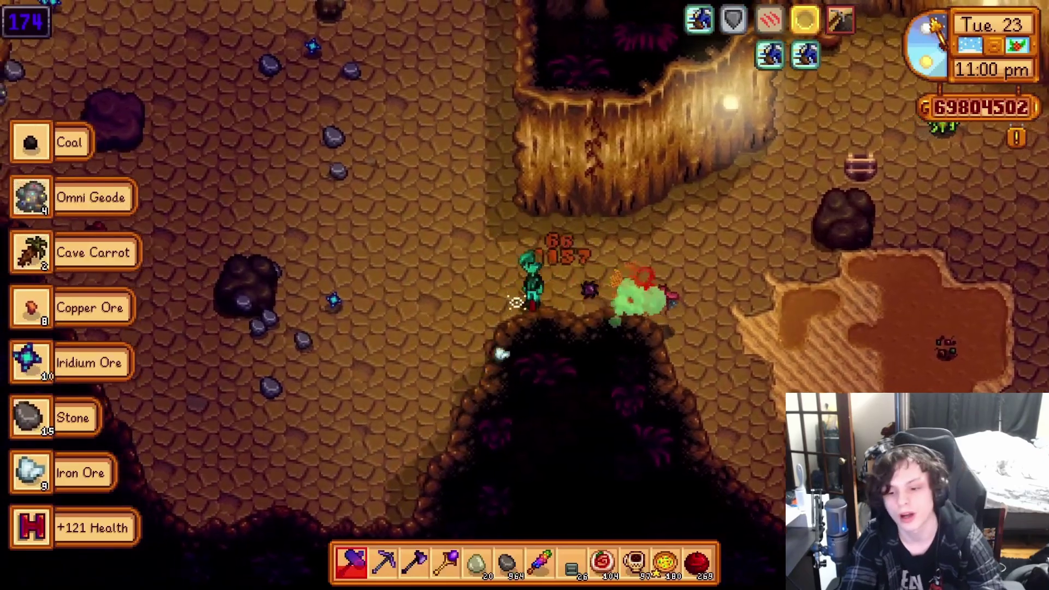
key(d)
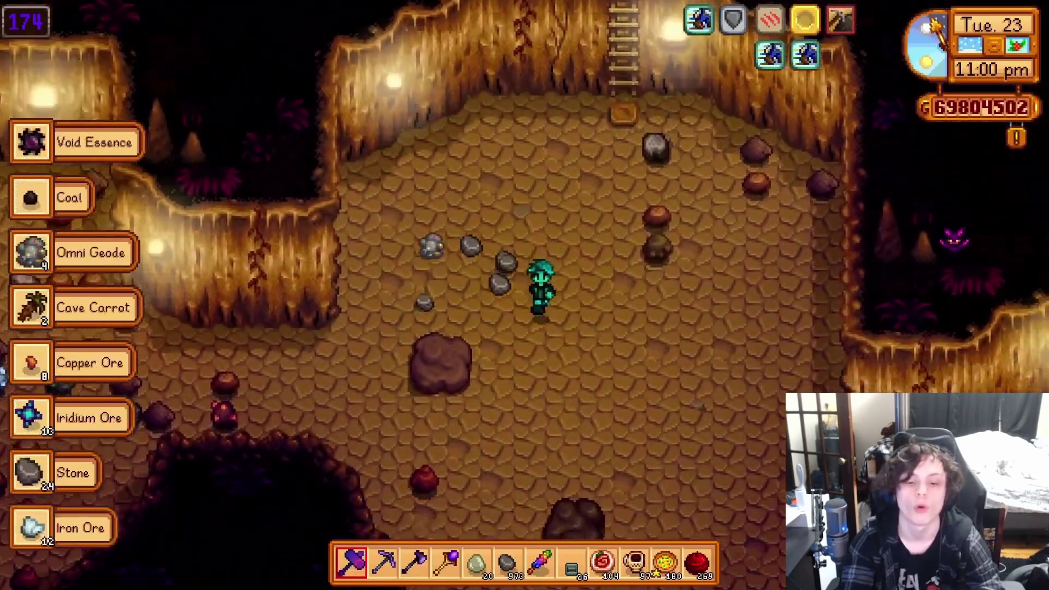
key(s)
key(d)
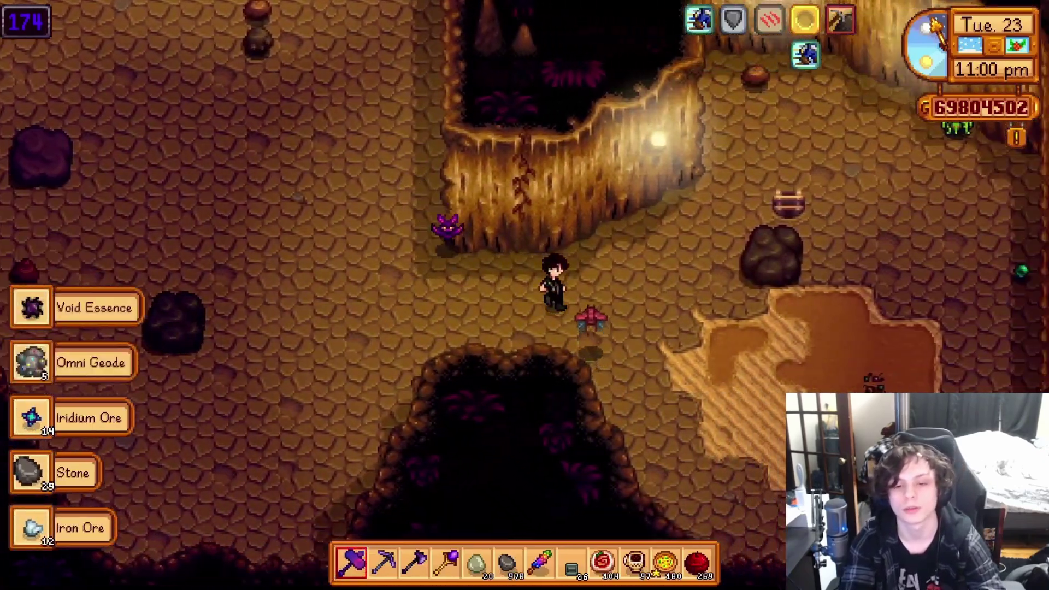
key(w)
key(d)
key(x)
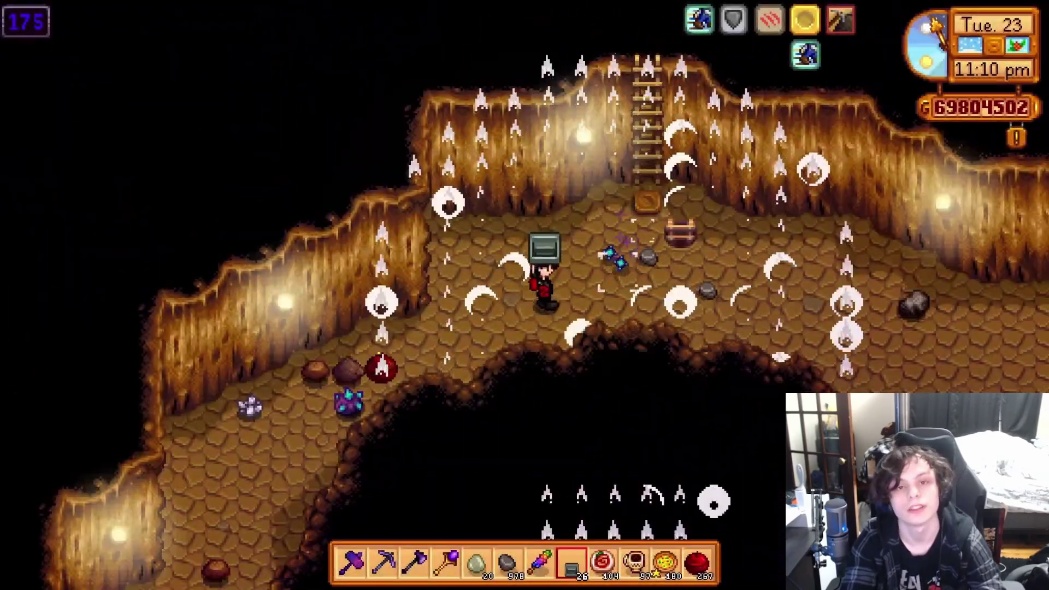
Walk to the ladder among the blasted rocks on cavern level 175 and descend to level 176.
key(d)
key(w)
scroll(525, 296, down, 5)
key(x)
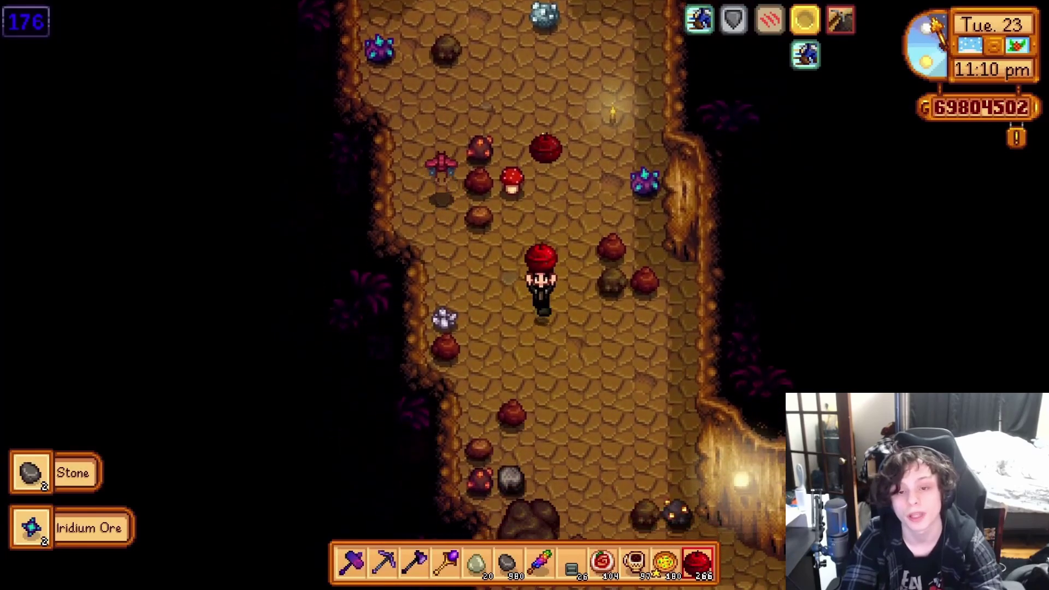
Place bombs beside the rocks and iridium ore along the passage on cavern level 176.
key(s)
key(d)
key(x)
key(x)
key(w)
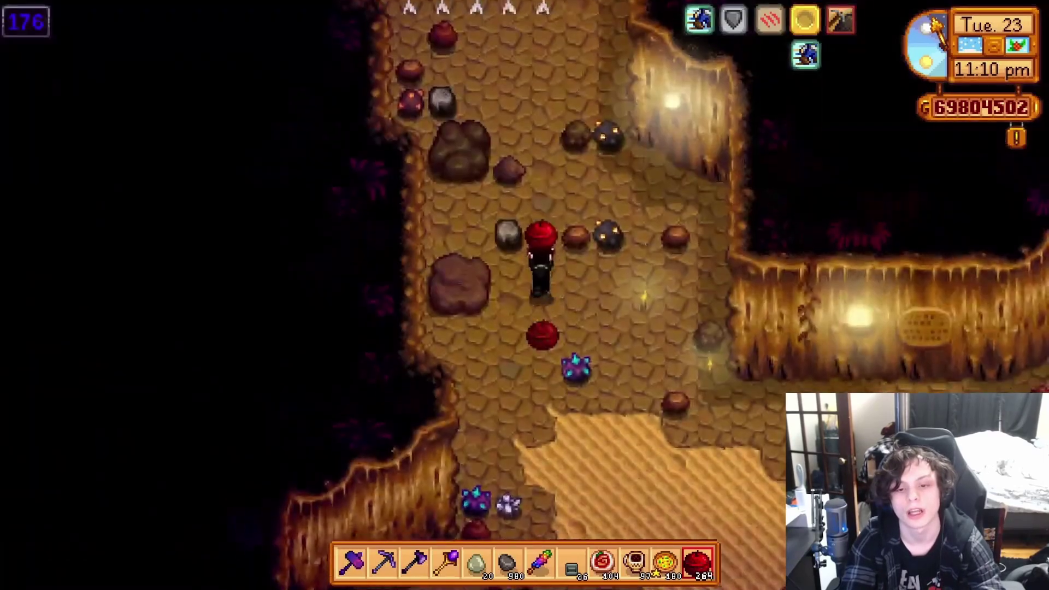
Walk to the ladder beside the cave wall on cavern level 176 and descend to level 177.
key(s)
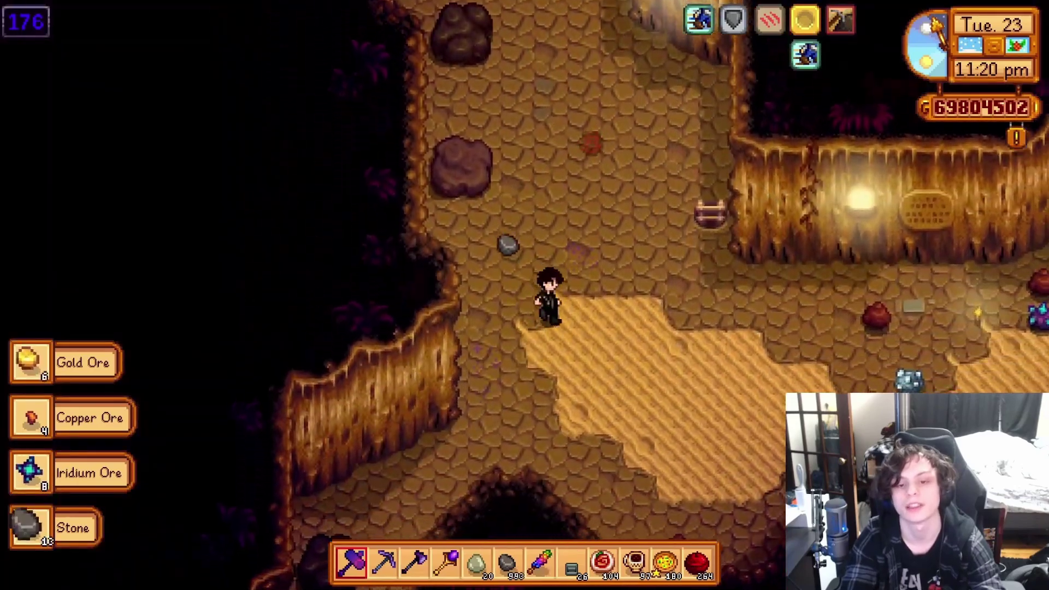
key(d)
key(w)
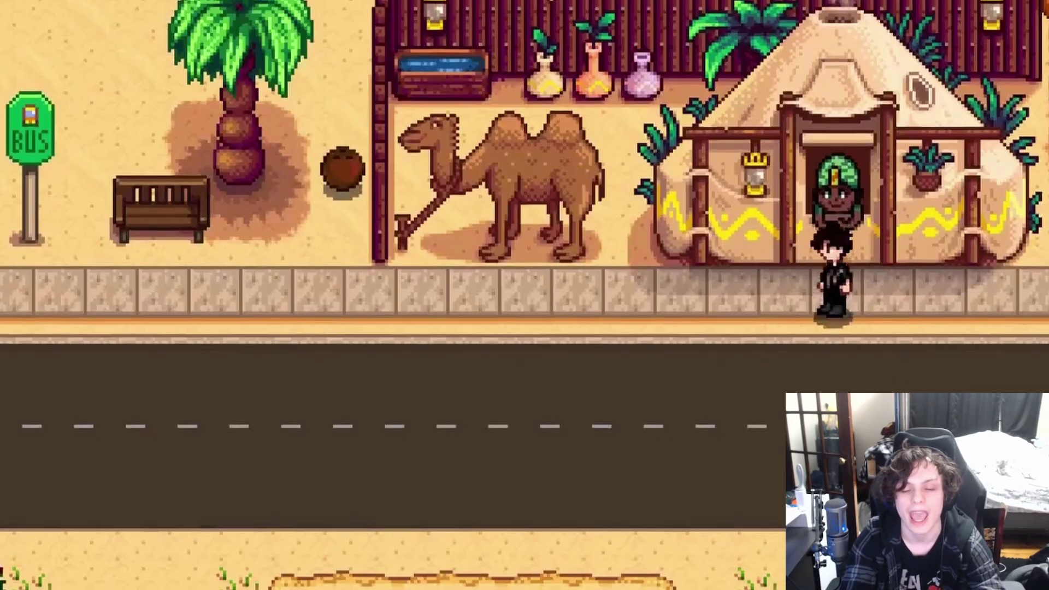
key(a)
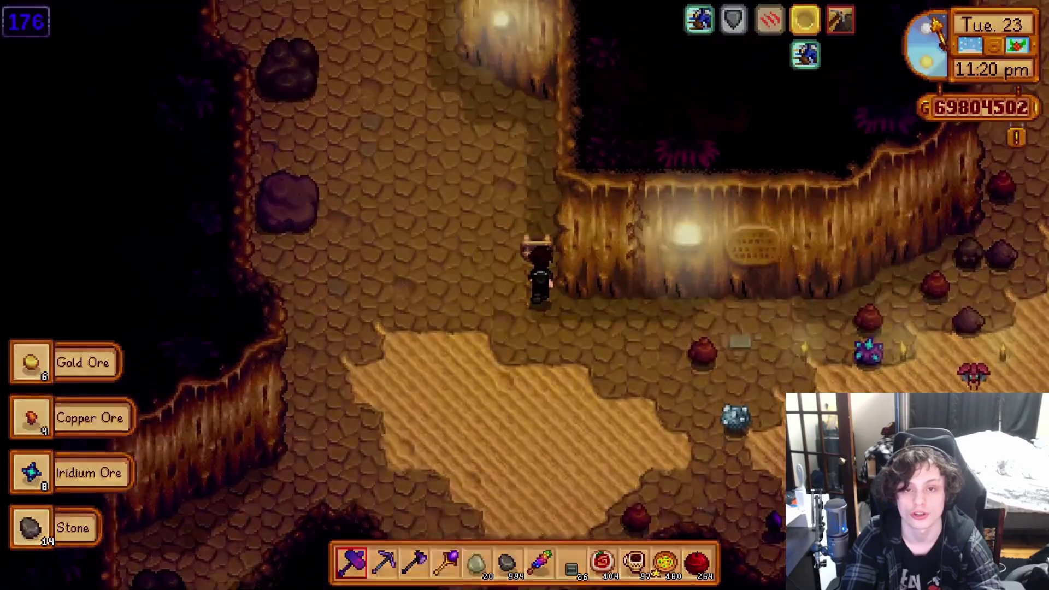
key(x)
Place a bomb between the rocks on cavern level 177, switch to the staircase item and move around the blast.
key(equal)
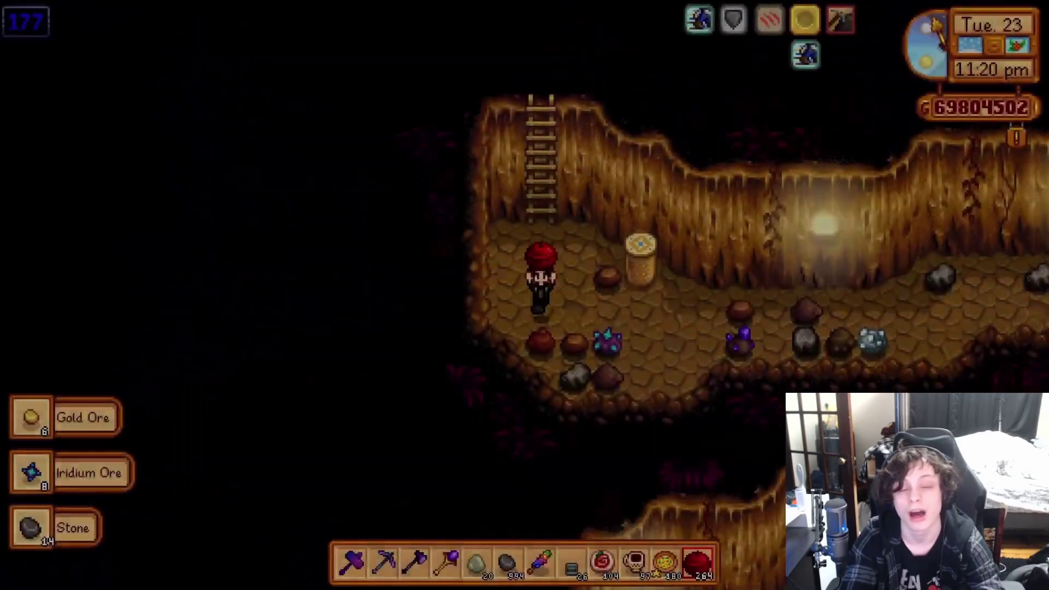
key(d)
key(8)
key(s)
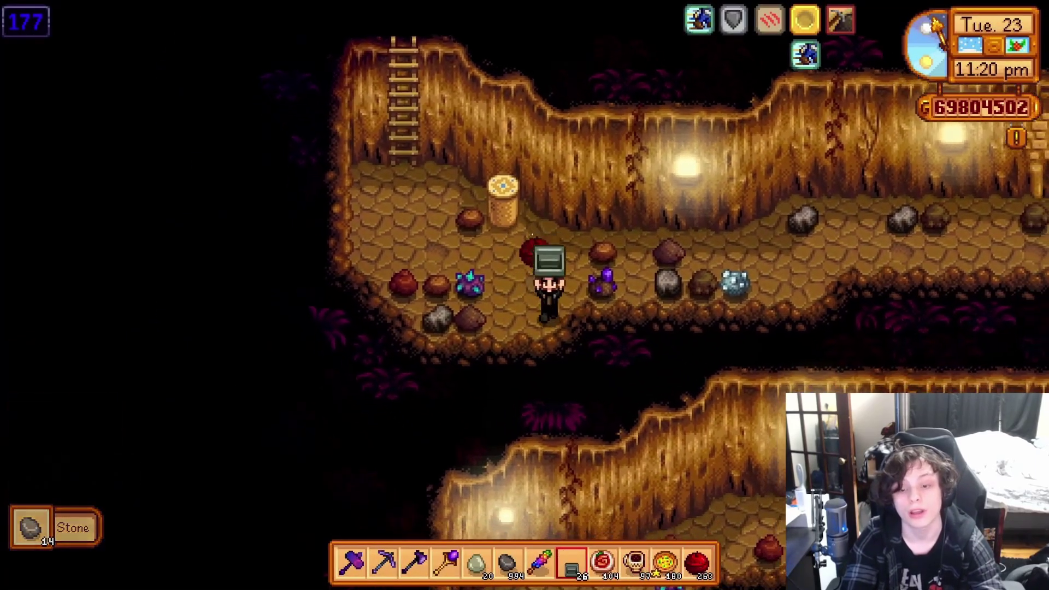
key(a)
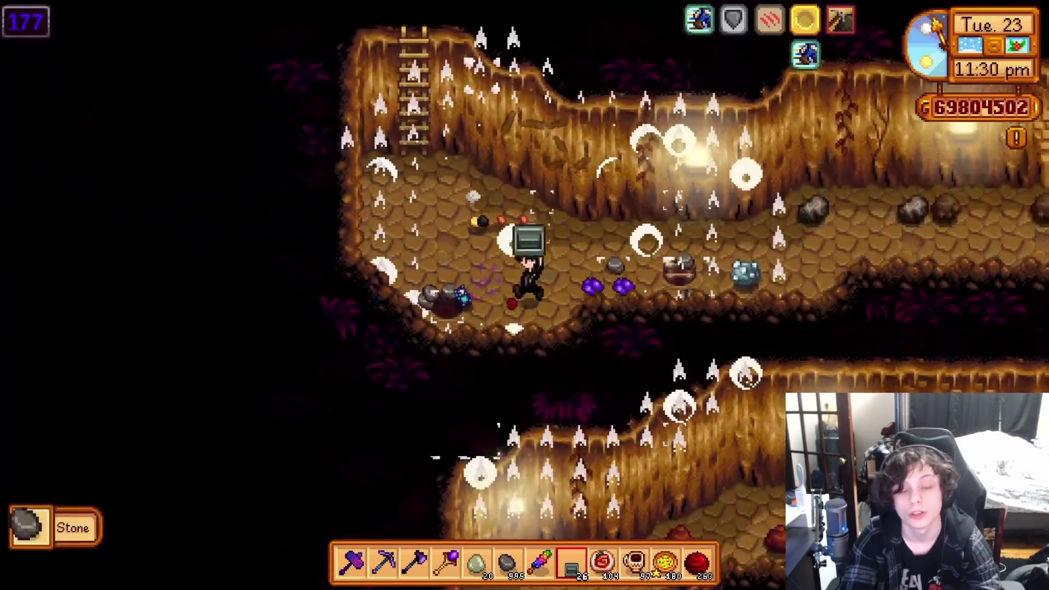
Walk to the shaft on cavern level 177 and jump in.
scroll(525, 295, down, 5)
key(a)
key(x)
key(y)
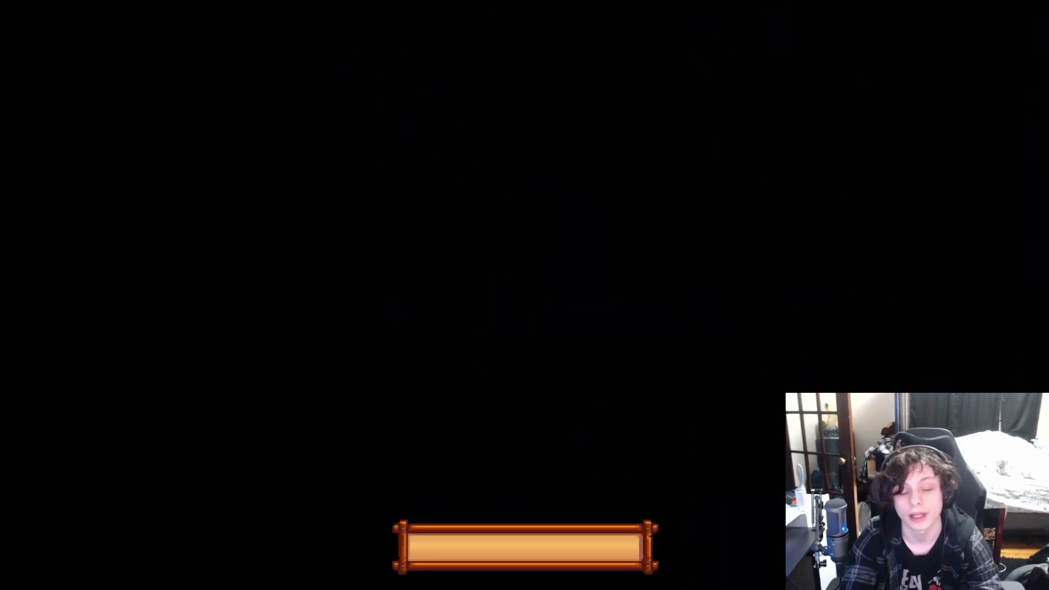
Place a bomb beside the mummies and rocks near the entrance of cavern level 182.
scroll(524, 295, up, 1)
key(s)
key(d)
key(x)
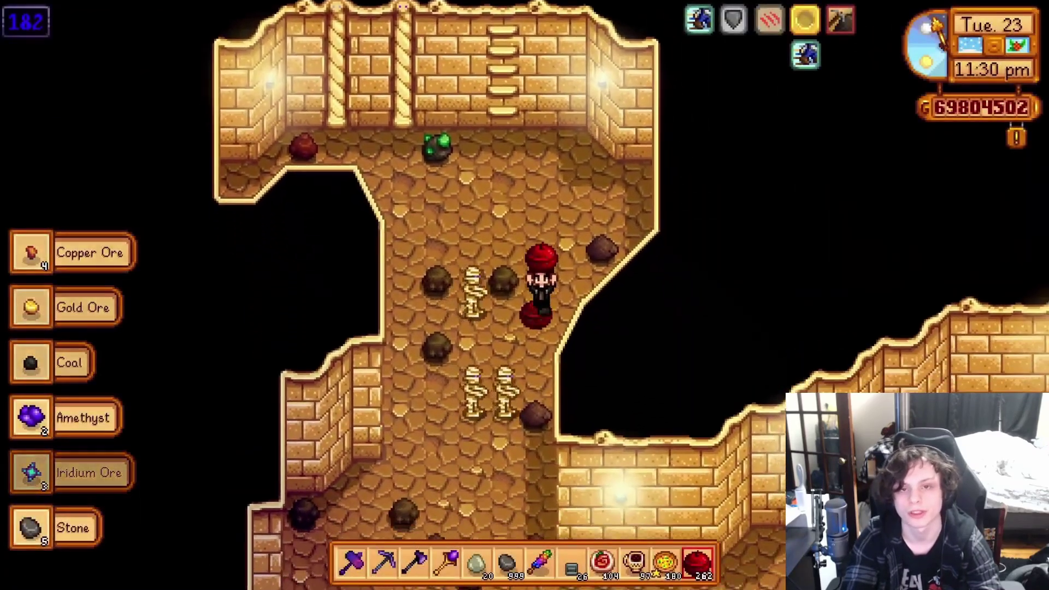
Attack the mummies on cavern level 182 with the hammer from the first toolbar slot.
scroll(525, 295, down, 1)
key(c)
key(a)
key(s)
key(d)
key(c)
key(c)
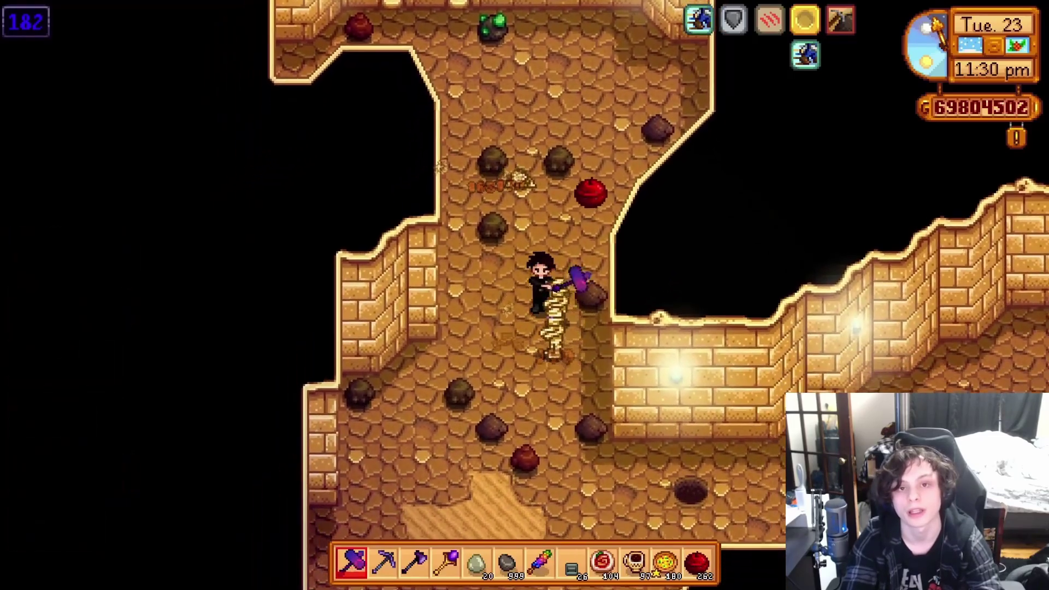
Collect the drops around the broken rocks and downed mummies near the shaft on cavern level 182.
key(w)
key(s)
key(a)
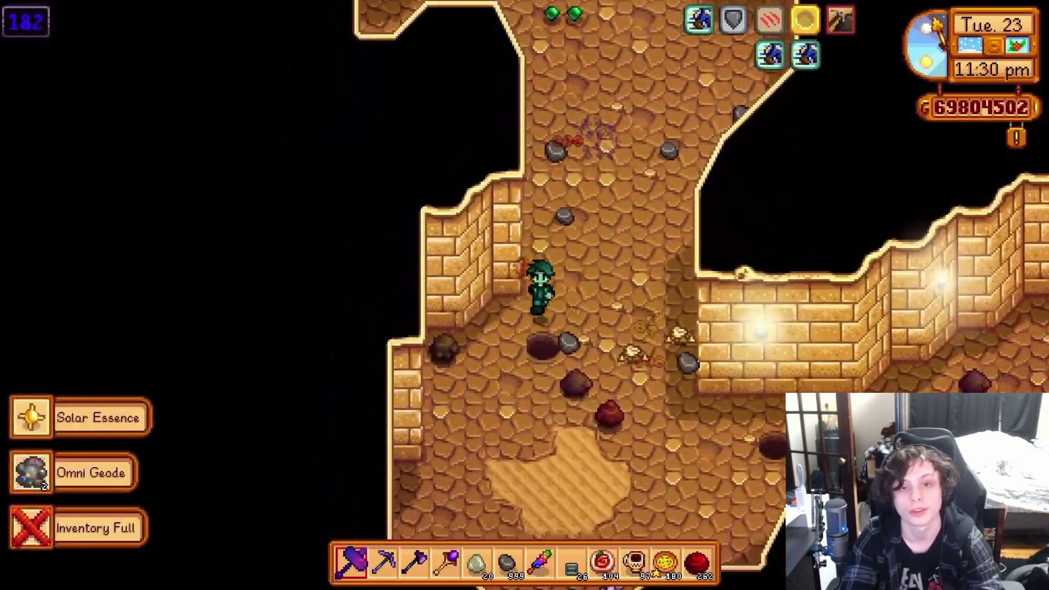
key(x)
key(Escape)
key(d)
key(s)
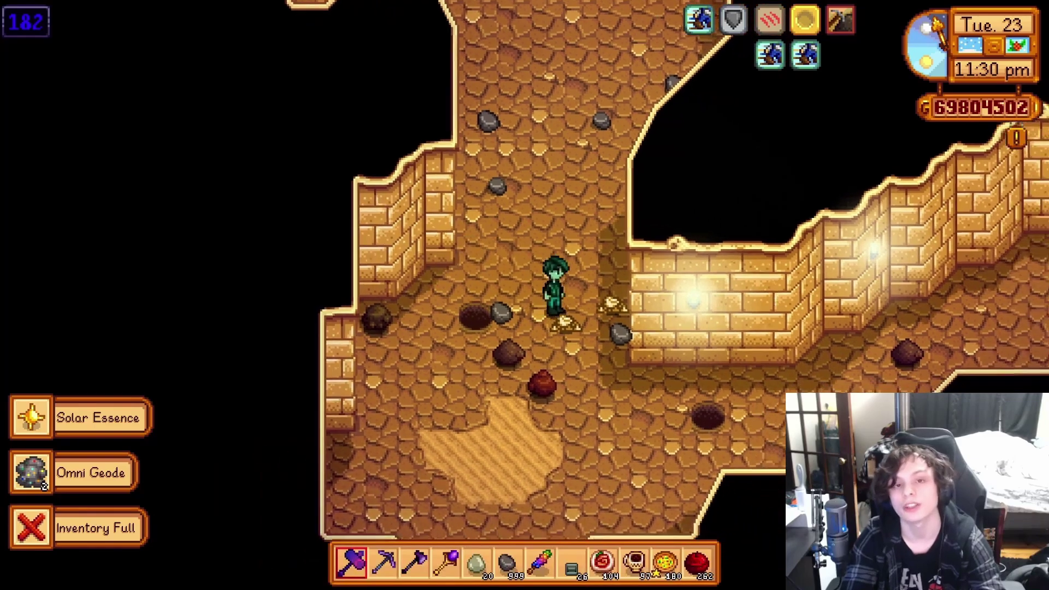
Place a bomb by the fallen mummies on cavern level 182 and run east along the brick wall.
key(a)
key(c)
key(s)
key(equal)
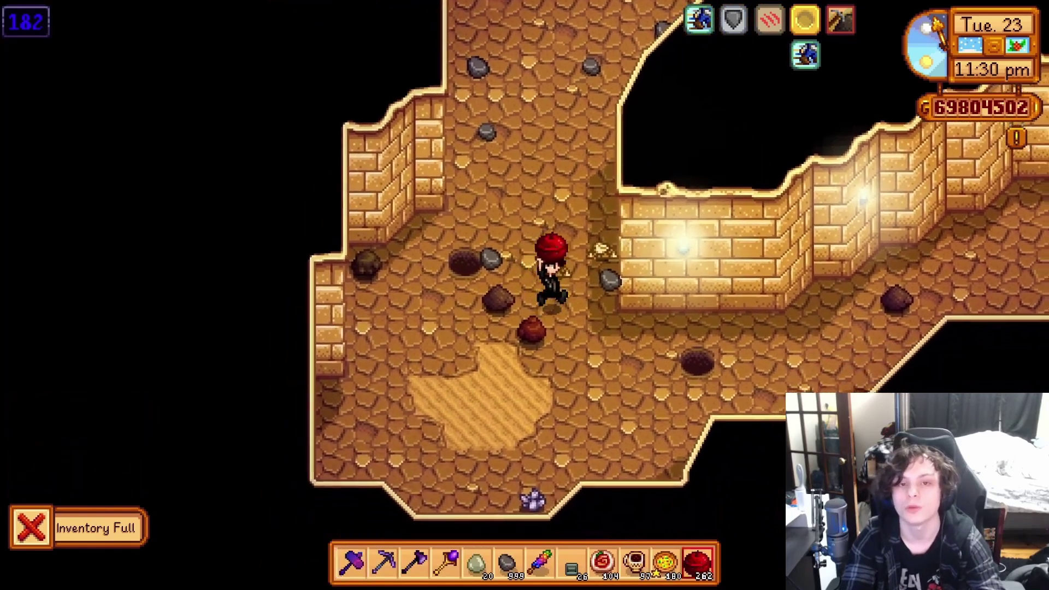
key(c)
key(d)
key(1)
key(d)
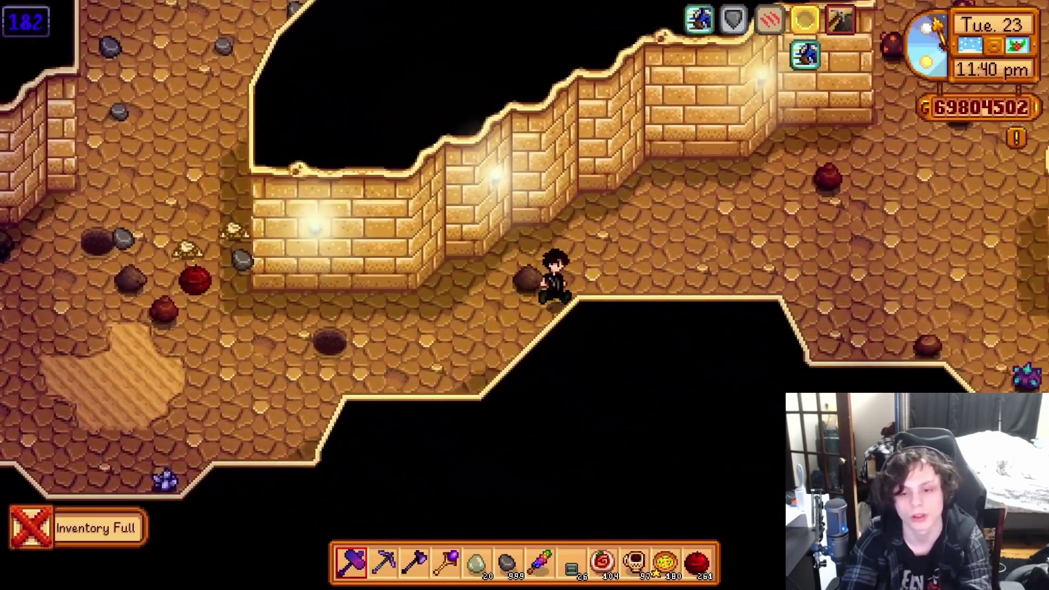
Place two bombs near the brick corner and surrounding rocks in the eastern passage of cavern level 182.
key(s)
key(equal)
key(c)
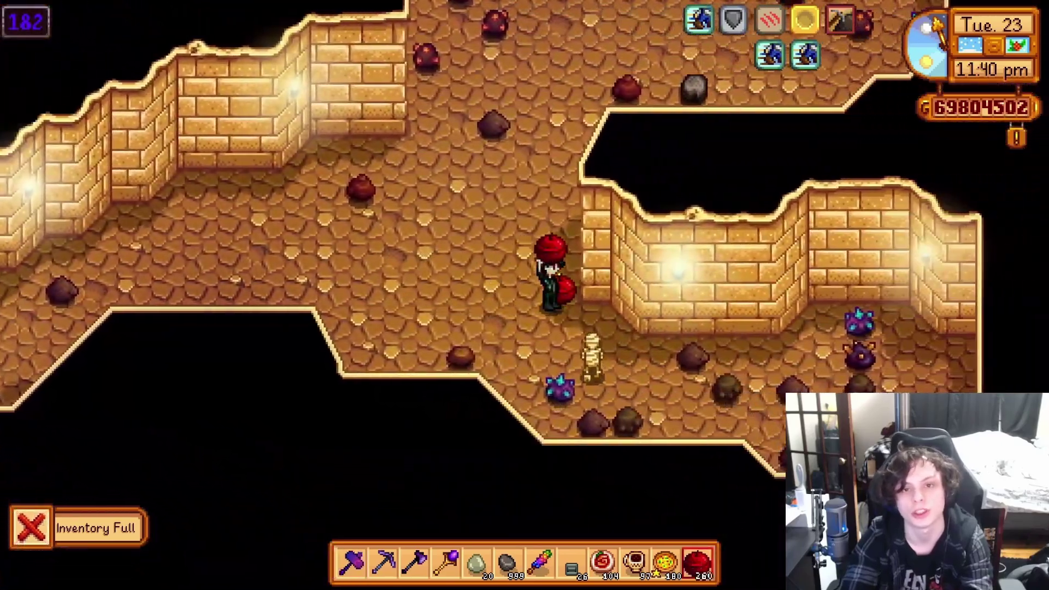
key(w)
key(c)
key(a)
Equip the hammer and attack the mummy near the bomb in the eastern passage.
key(s)
key(1)
key(d)
key(a)
key(c)
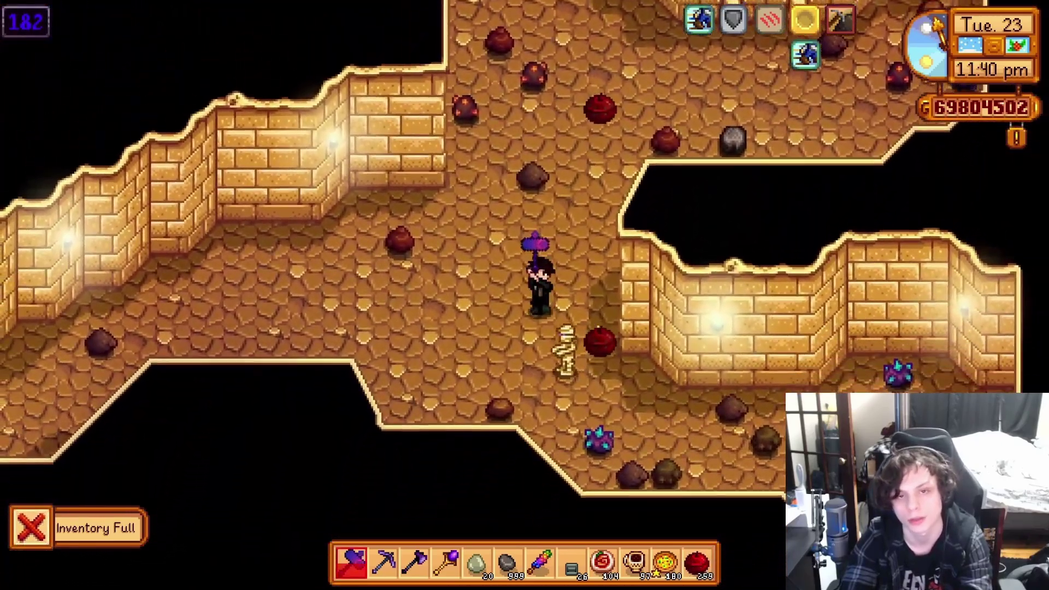
key(s)
key(c)
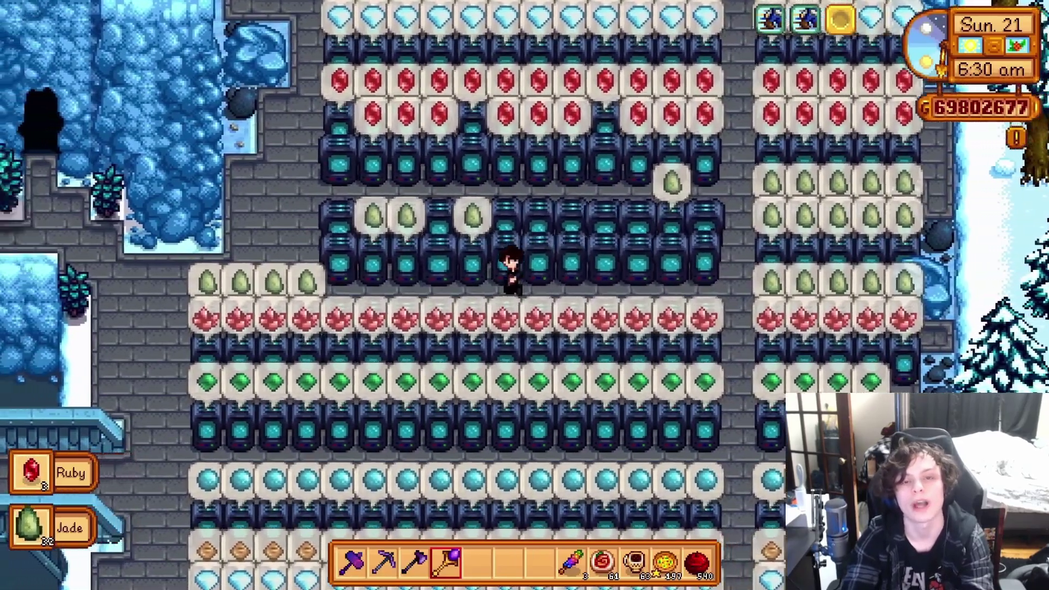
Walk along the crystalarium rows to collect the finished jade and rubies.
key(a)
key(a)
key(w)
key(d)
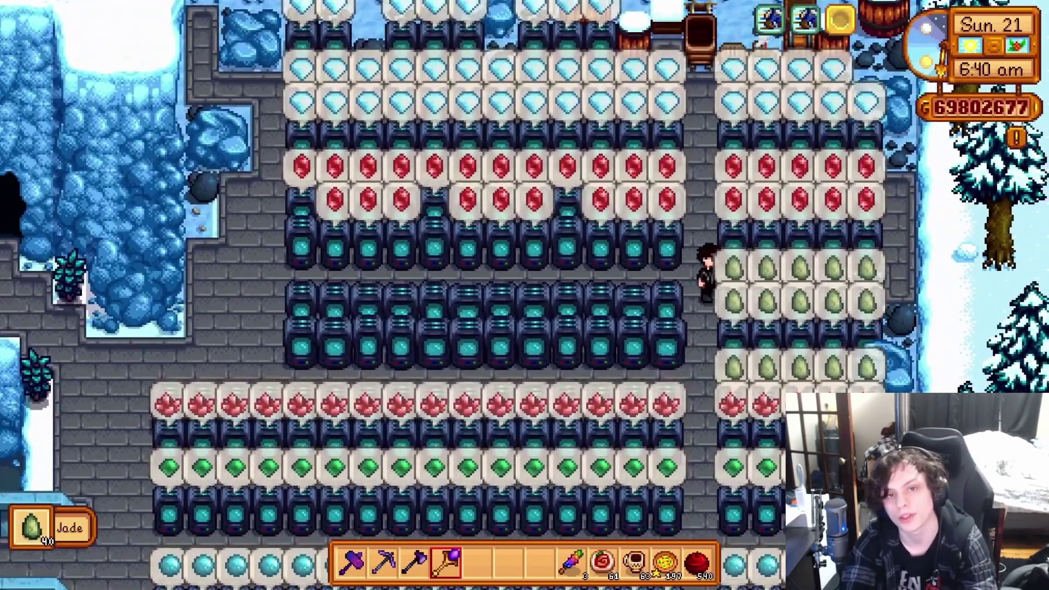
key(a)
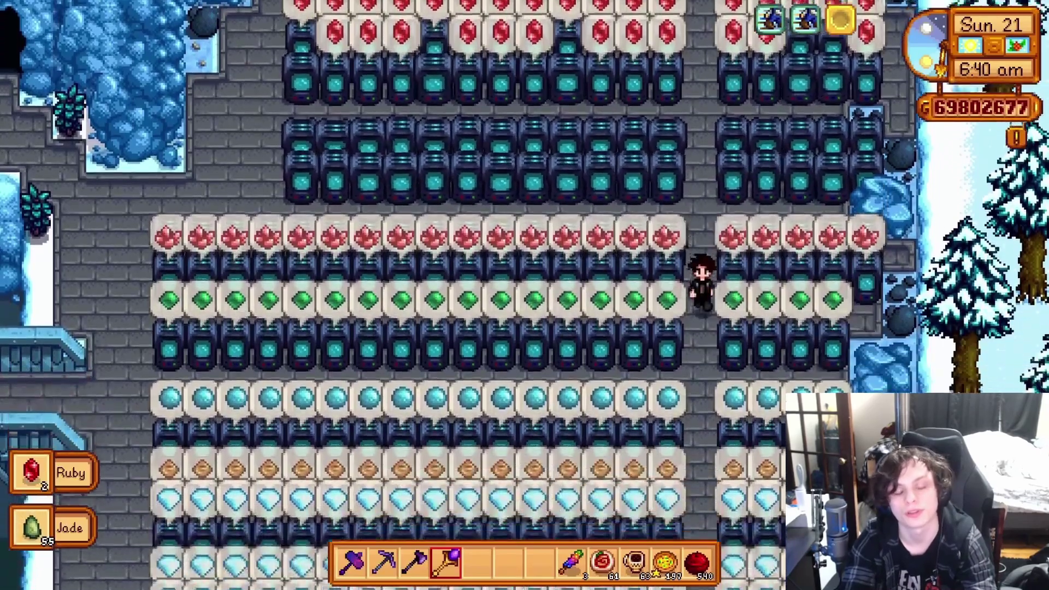
key(s)
Go to the shaft below the brick wall on cavern level 182 and jump in.
key(9)
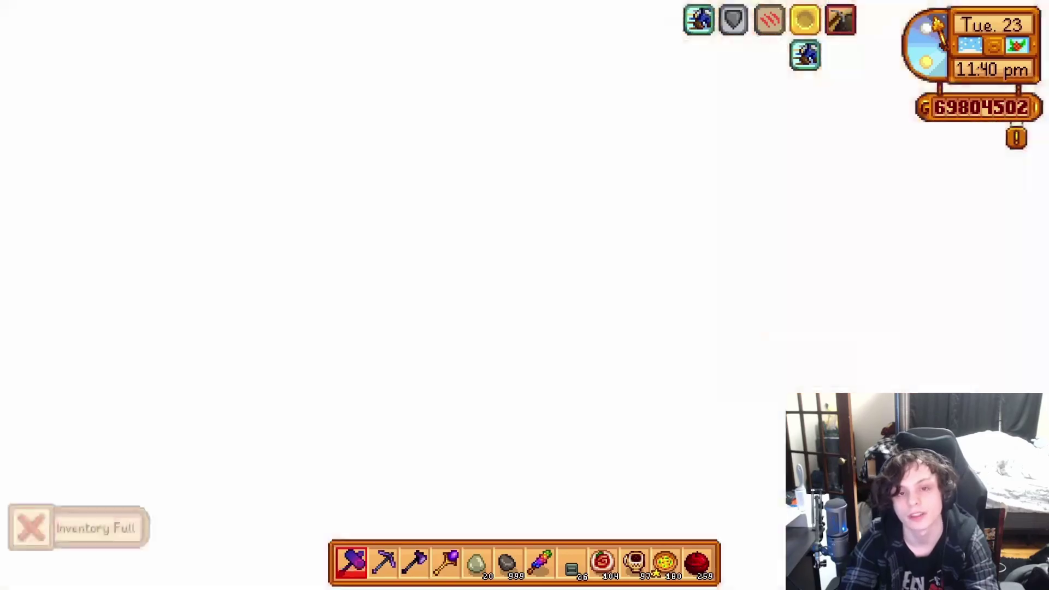
key(a)
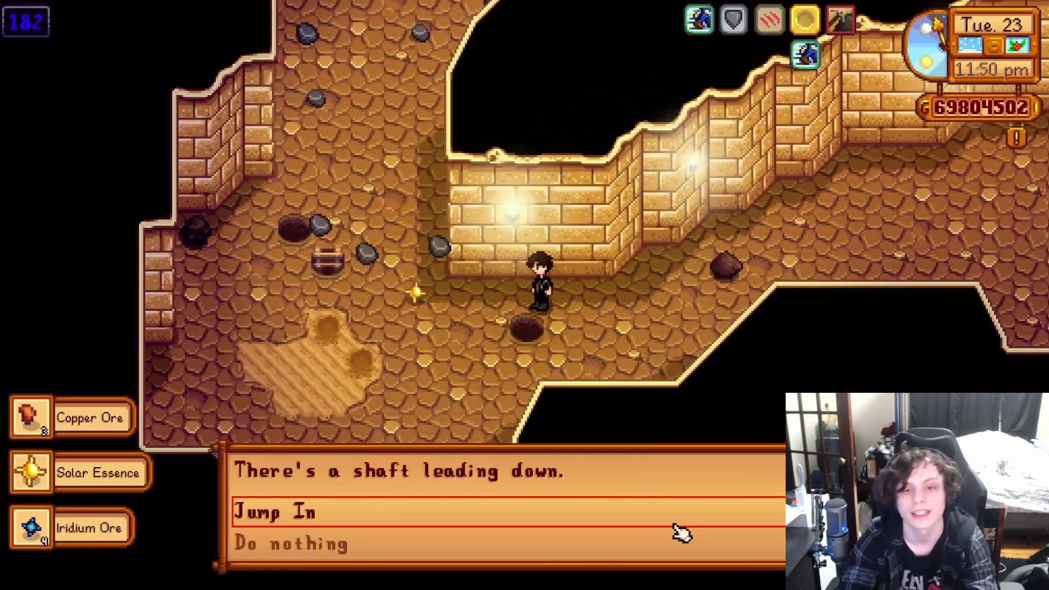
click(677, 526)
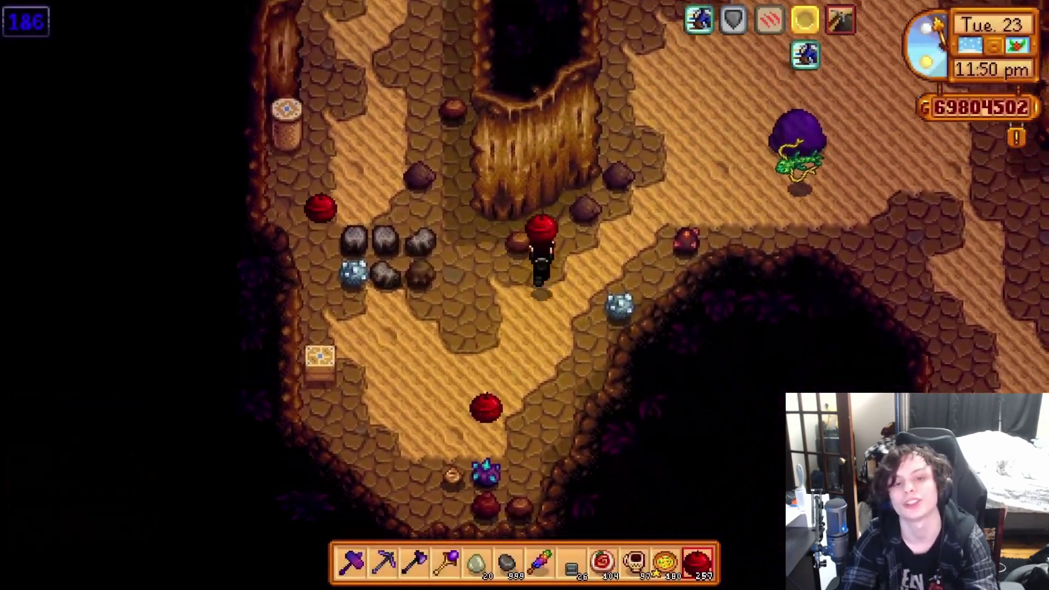
Move clear of the bombs set among the rocks on cavern level 186 and equip the hammer.
key(d)
key(s)
key(a)
key(d)
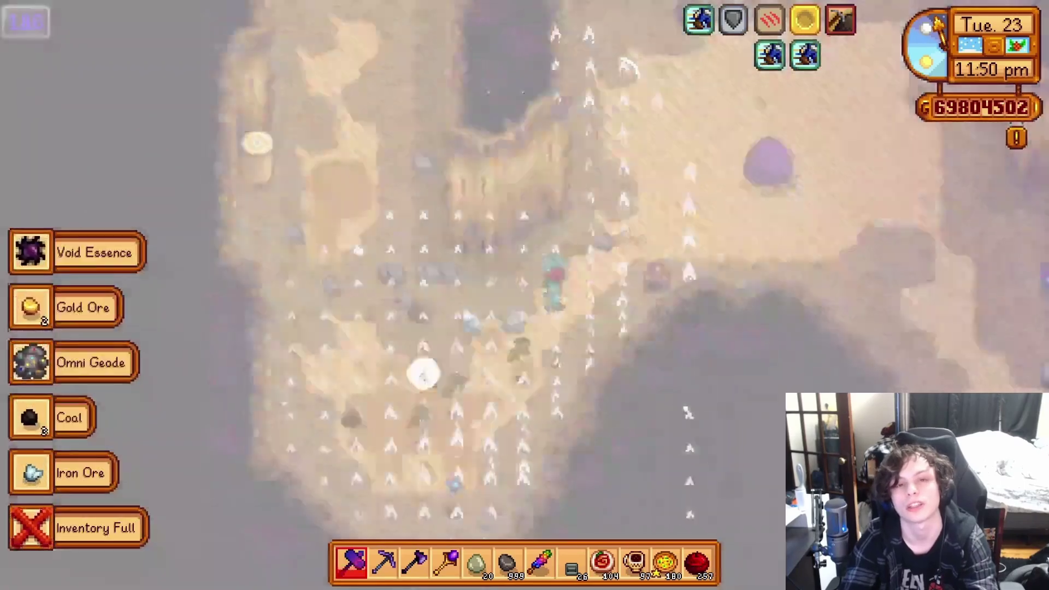
Walk to the open sand on cavern level 186, place a staircase and descend to level 187.
key(s)
key(d)
key(w)
scroll(525, 295, up, 5)
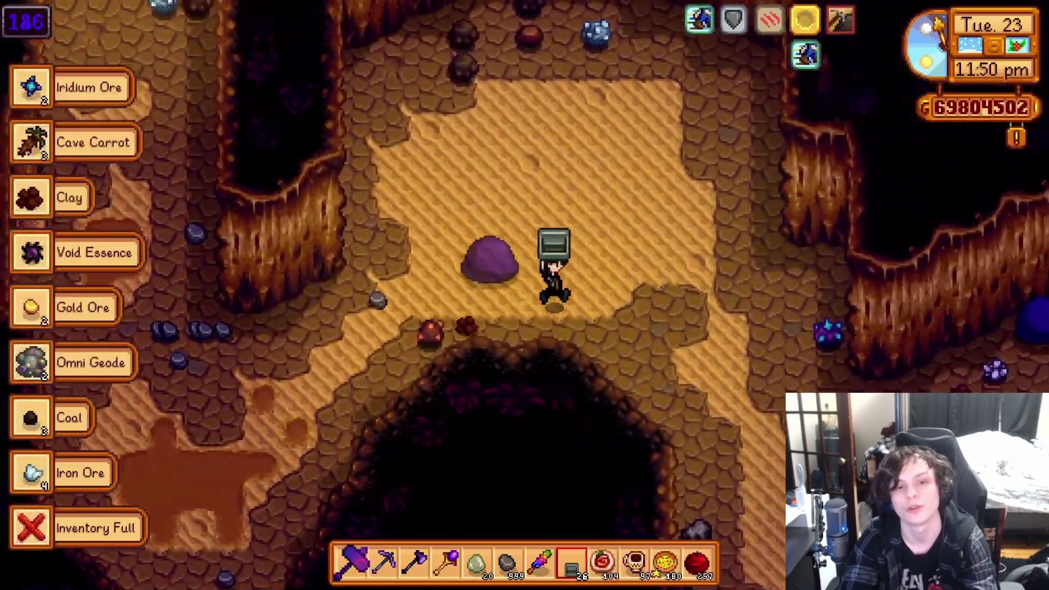
click(647, 290)
key(d)
scroll(524, 295, up, 1)
key(x)
Place a bomb in the narrow passage on cavern level 187 and head south past the mummy.
scroll(525, 295, down, 2)
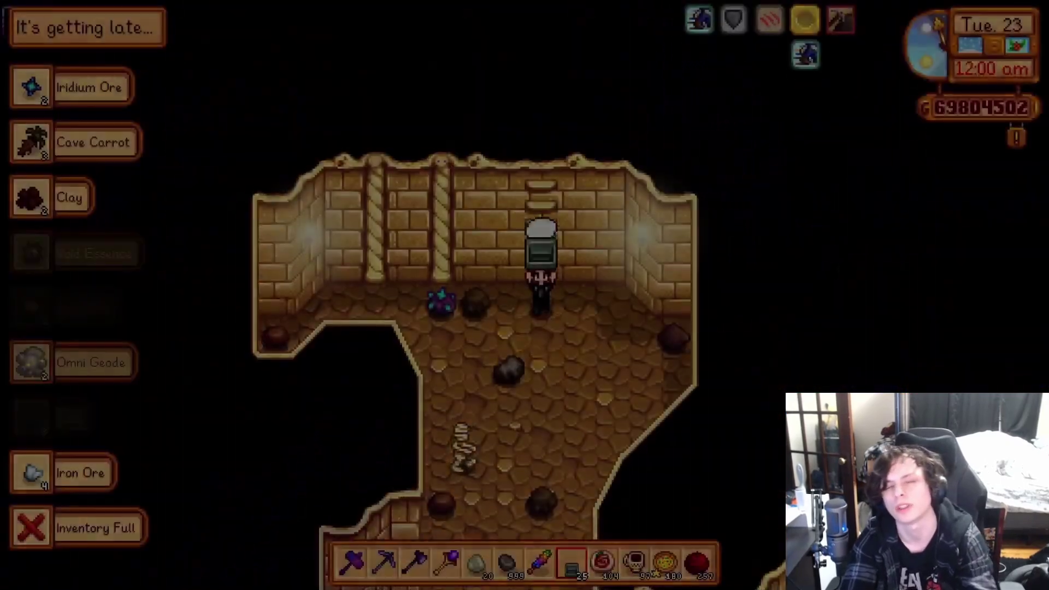
key(s)
key(s)
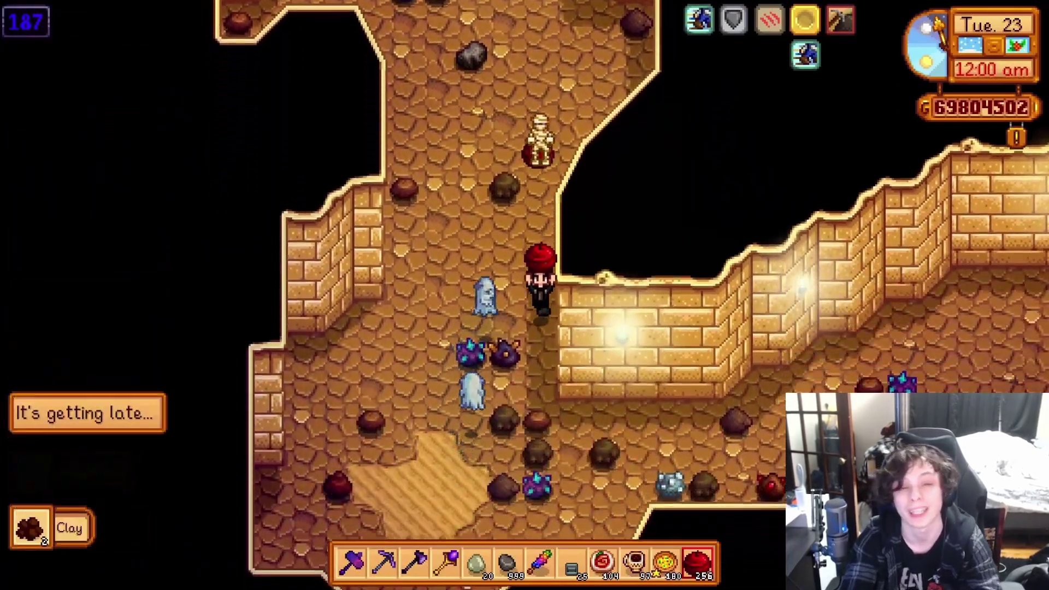
Move southwest away from the bomb on cavern level 187 and eat a pizza to restore health.
key(1)
key(a)
key(c)
key(s)
scroll(525, 295, up, 2)
key(x)
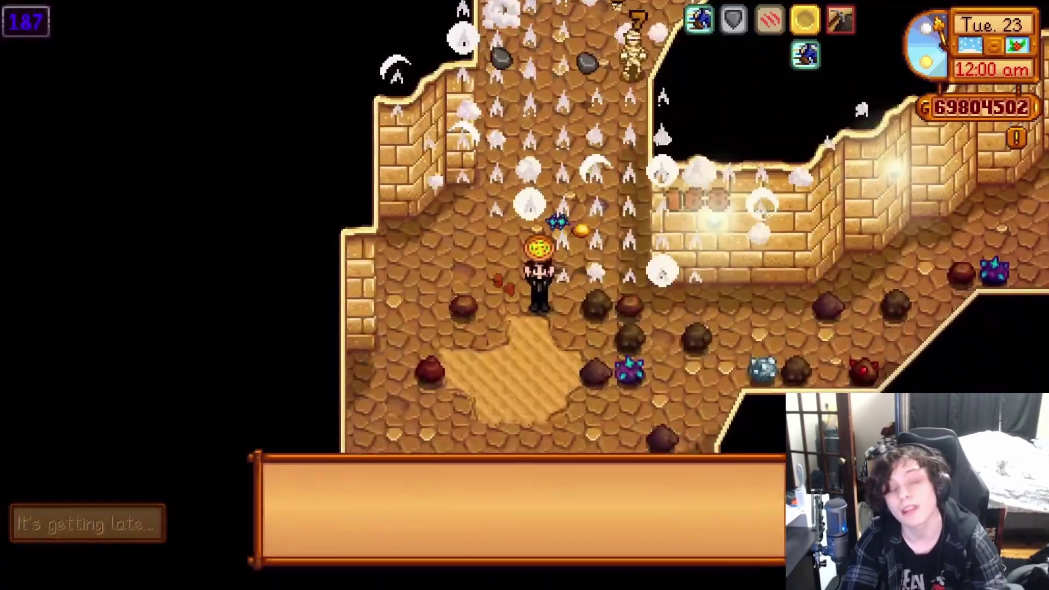
key(y)
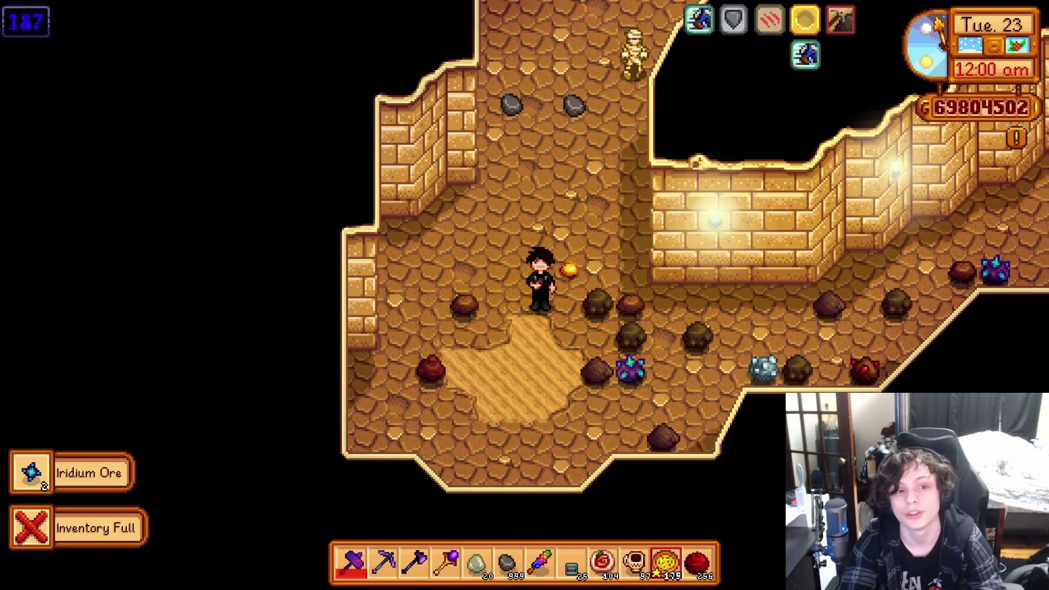
Collect the coal north of the sand patch on cavern level 187, place a staircase and descend to level 188.
key(3)
key(w)
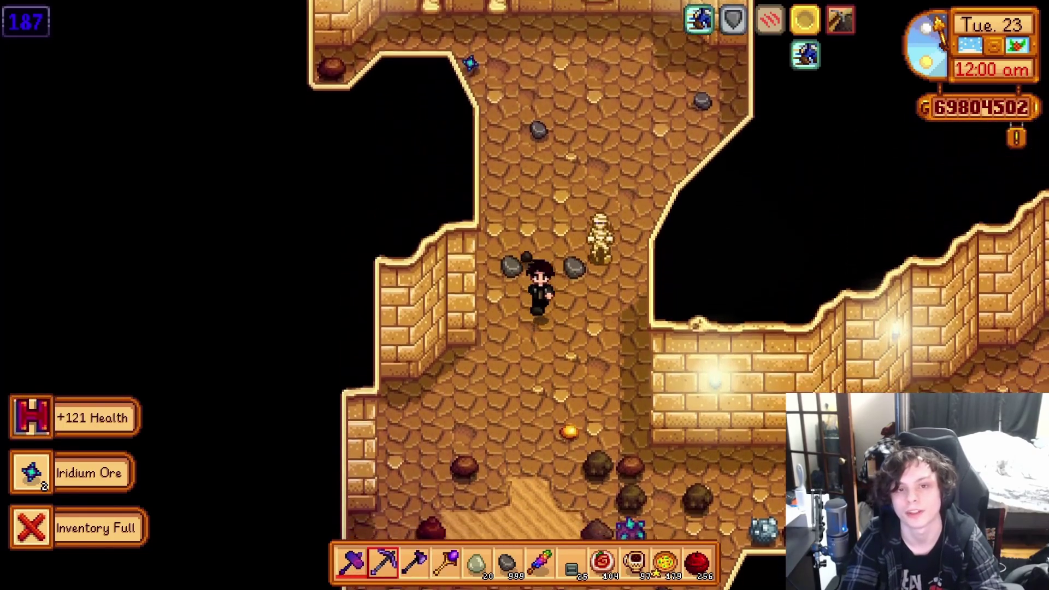
key(7)
key(x)
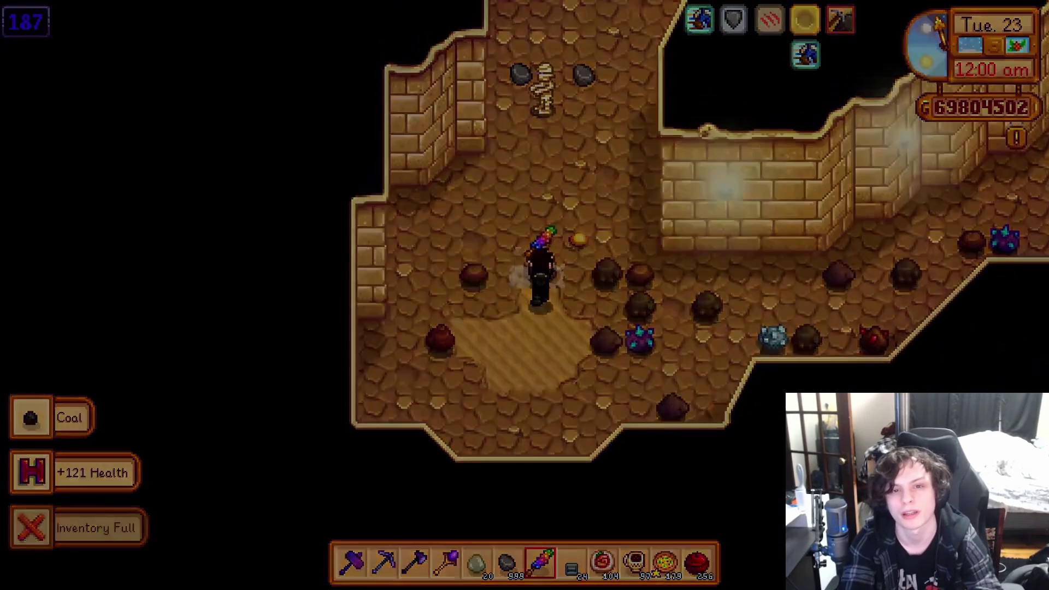
Head east from the ladder on cavern level 188, place a staircase and descend to level 189.
key(d)
key(c)
key(7)
key(x)
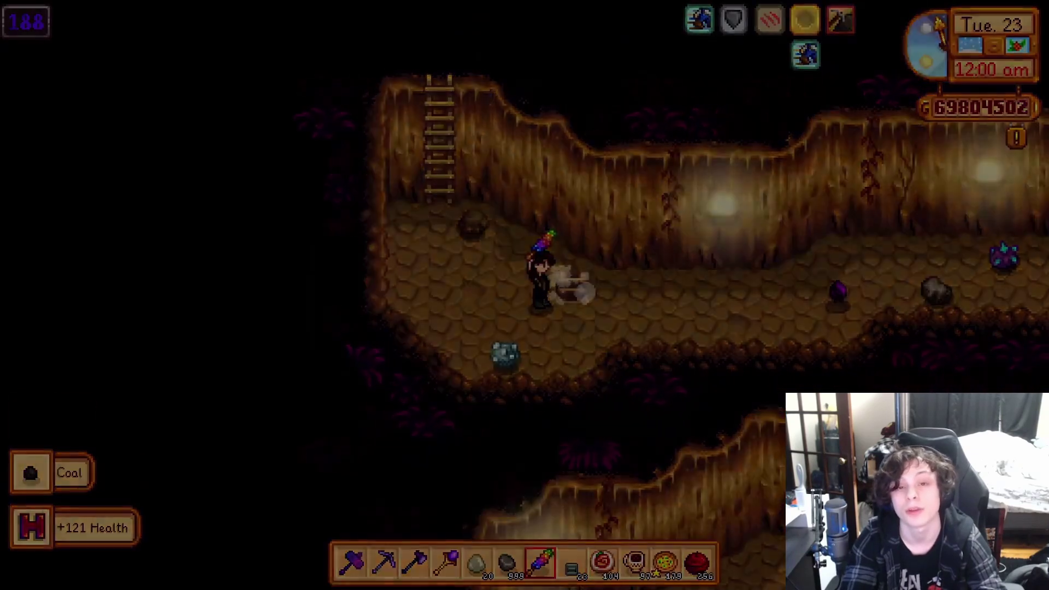
Place a bomb among the rocks beside the entry ladder on cavern level 189.
key(0)
key(equal)
key(x)
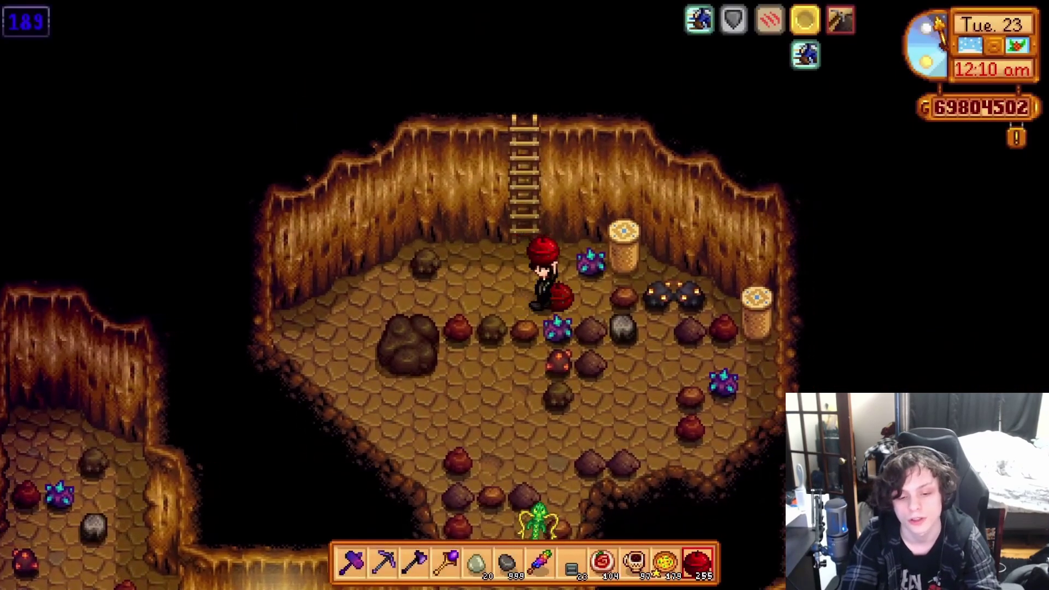
Fight off the serpent with the hammer on cavern level 189 and move south through the passage away from the bomb.
key(2)
key(c)
key(s)
key(1)
key(x)
key(equal)
key(s)
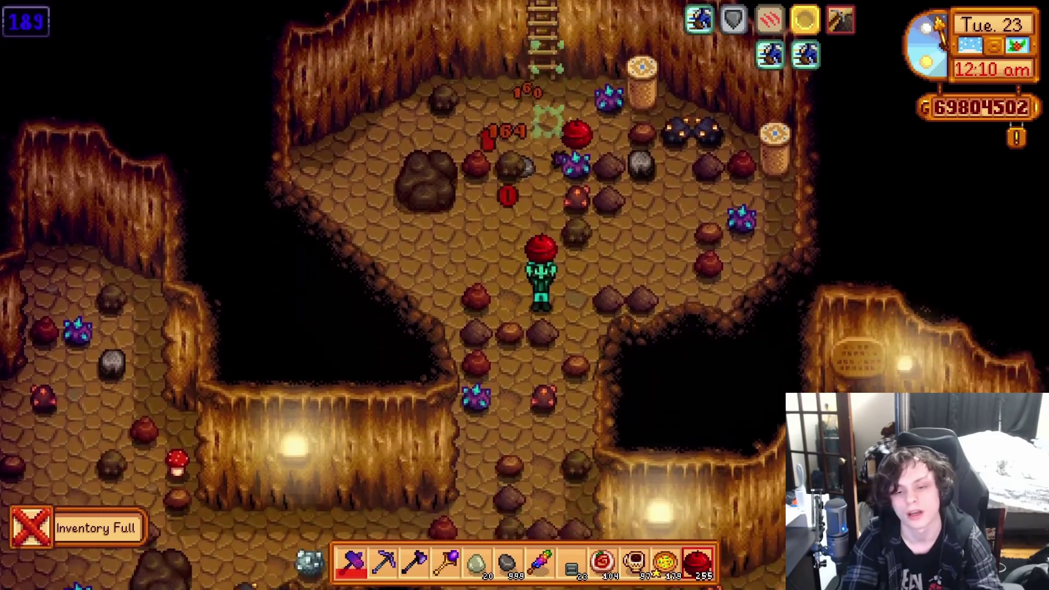
key(a)
key(s)
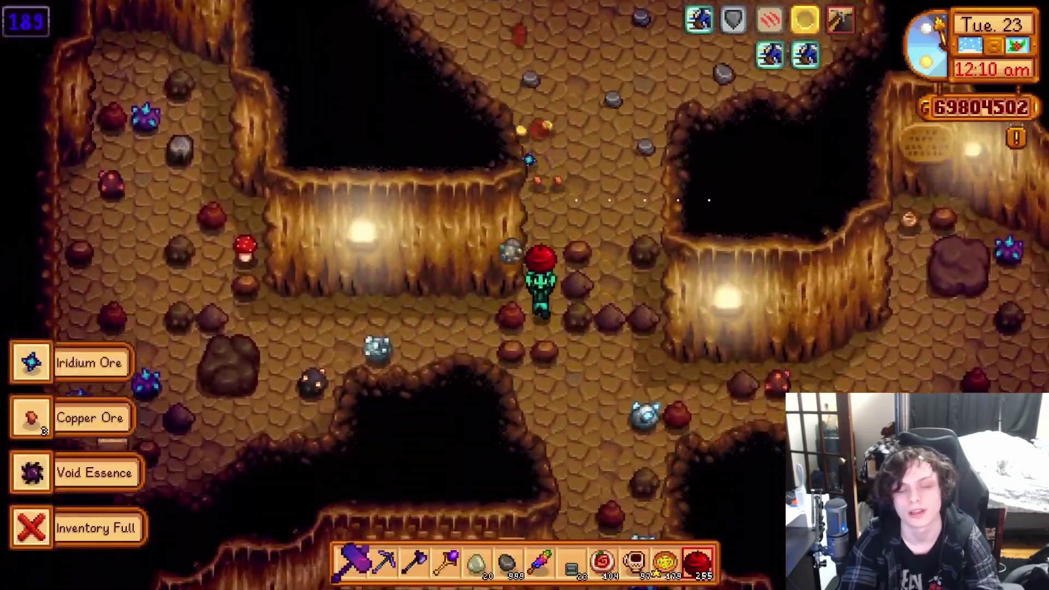
Place a bomb among the rocks at the central junction of cavern level 189.
key(w)
key(s)
key(x)
key(2)
key(c)
key(equal)
key(x)
Bomb the western rocks on cavern level 189, then return east and place another bomb in the southern passage.
key(a)
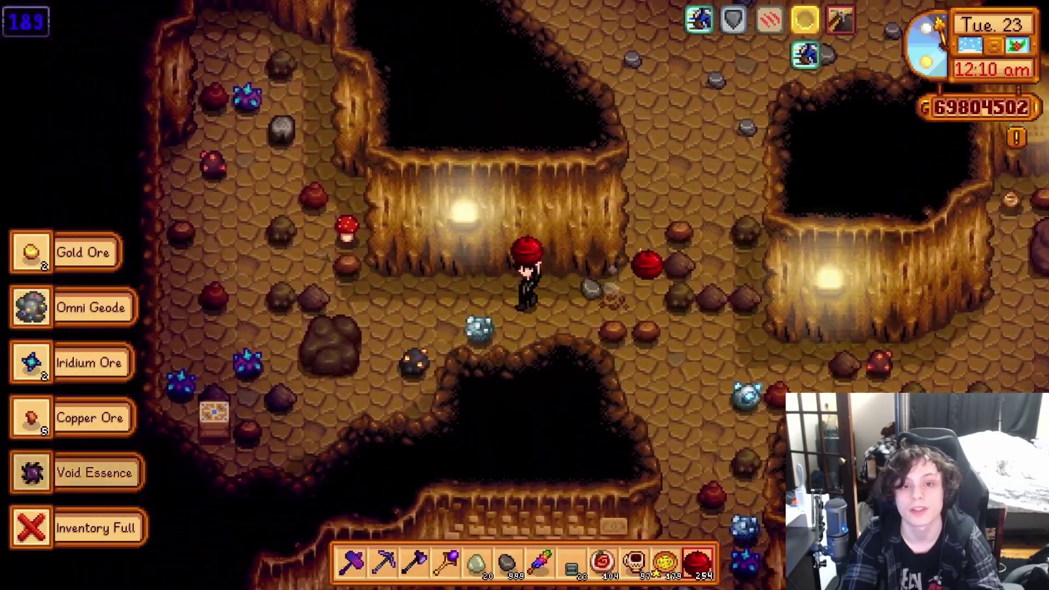
key(d)
key(d)
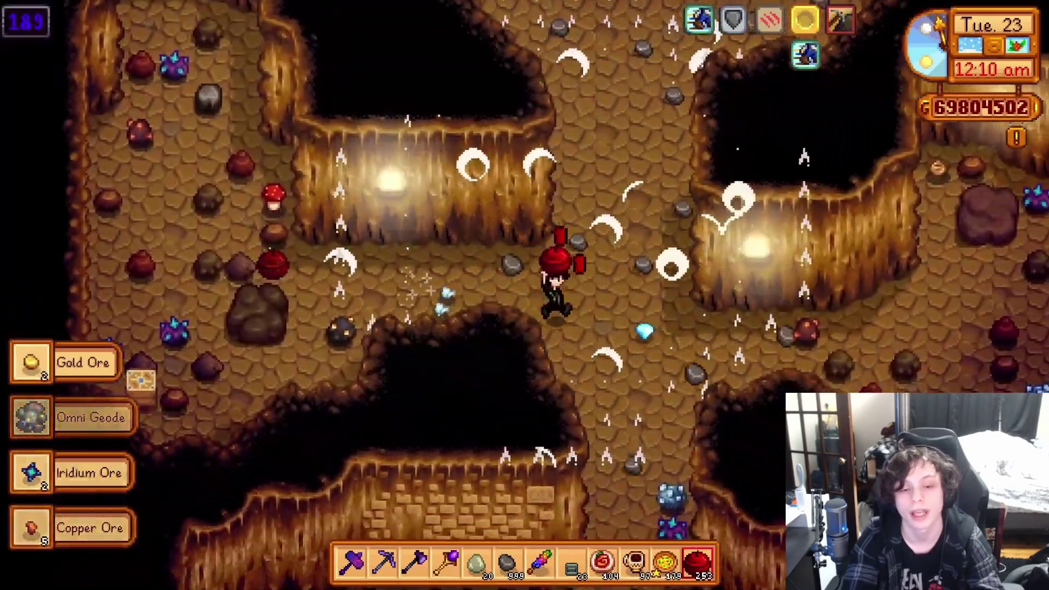
key(s)
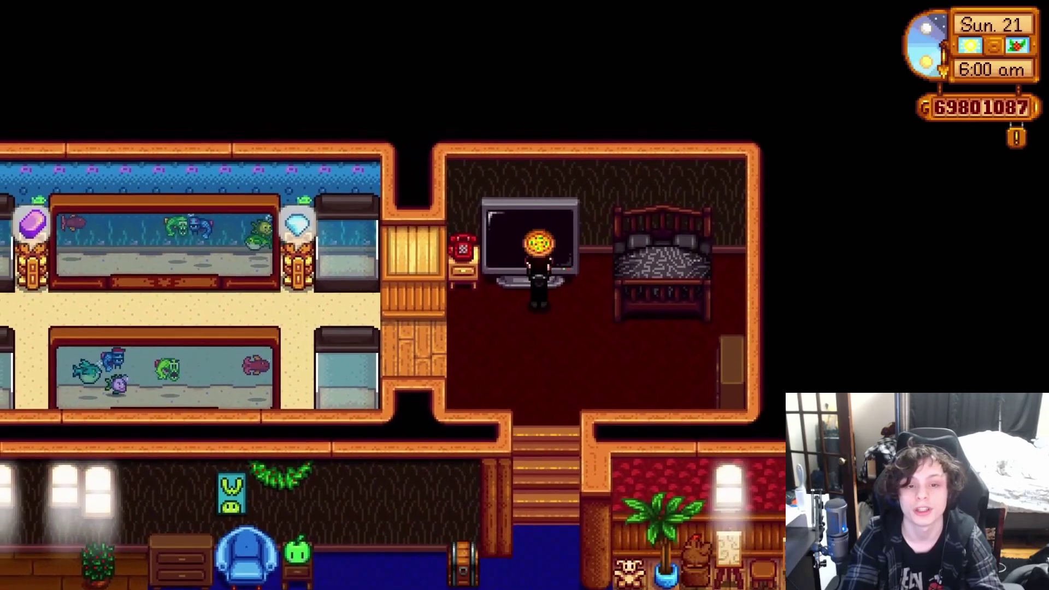
Watch the fortune teller's forecast on the farmhouse television.
key(x)
click(674, 475)
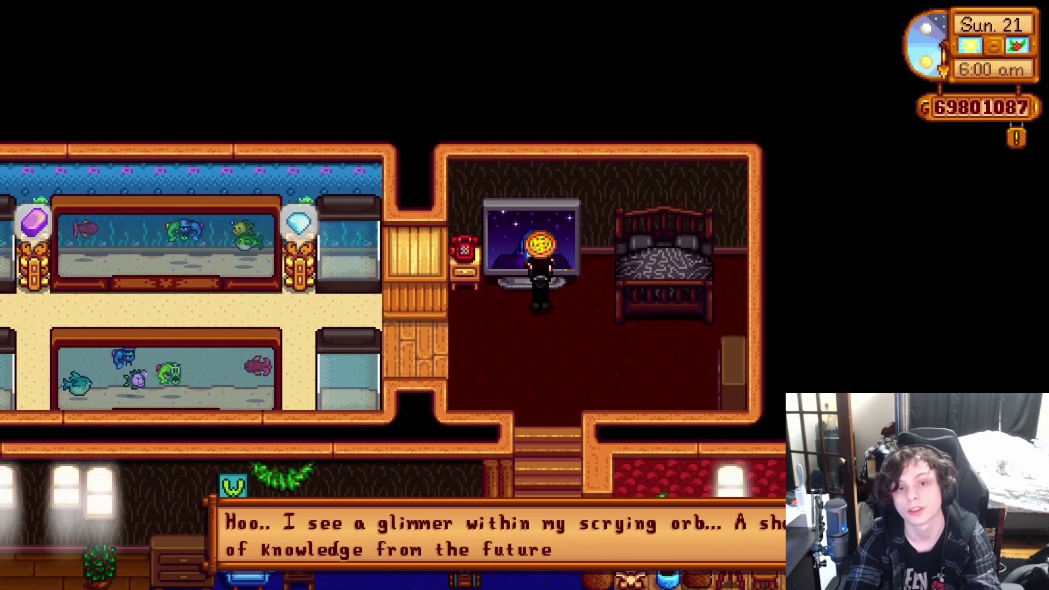
key(x)
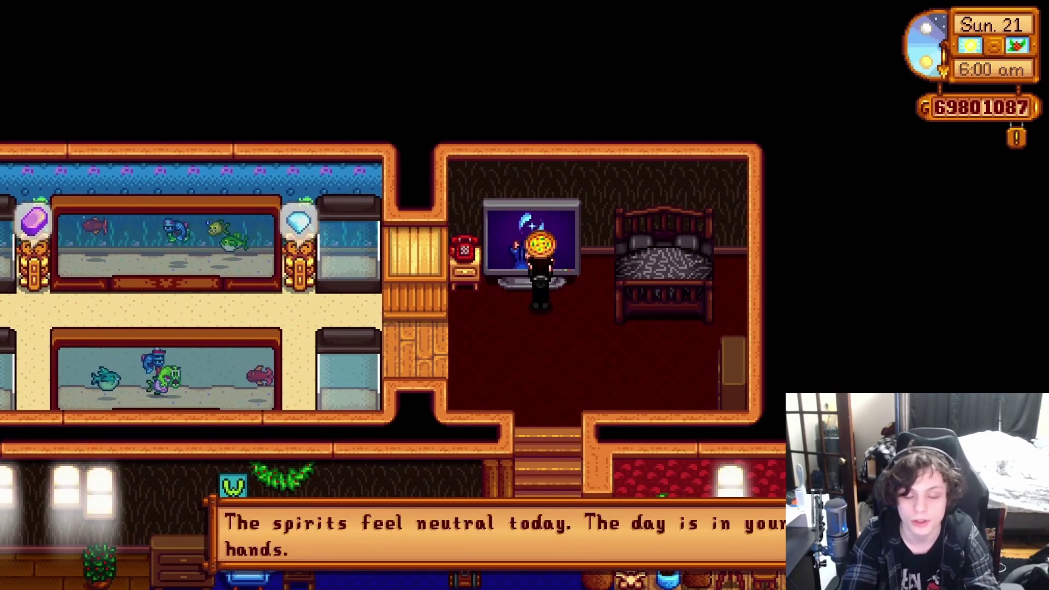
key(x)
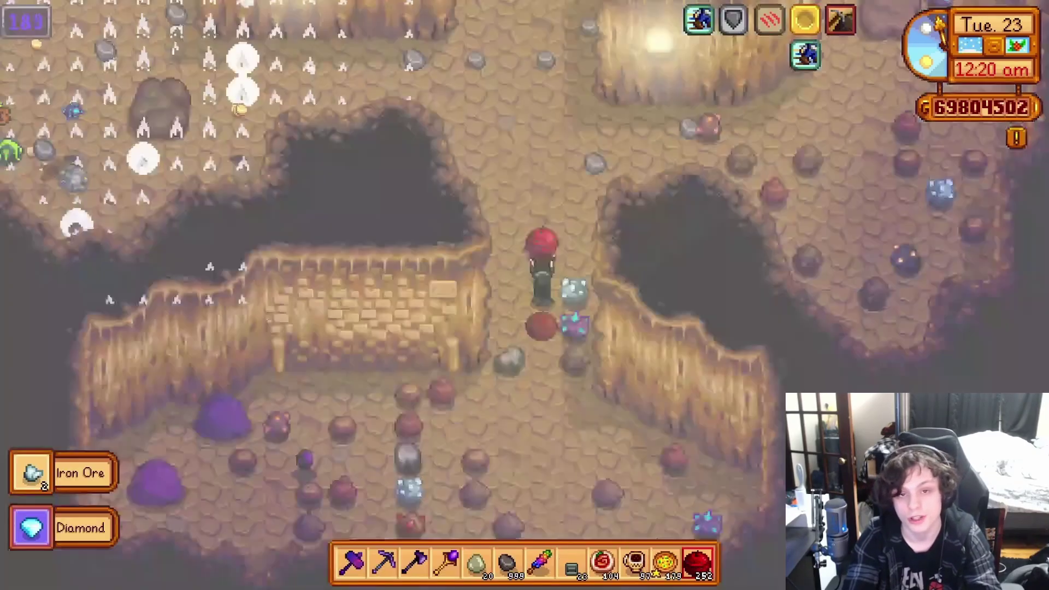
Head back north through the bombed area of cavern level 189 and descend to level 190.
key(w)
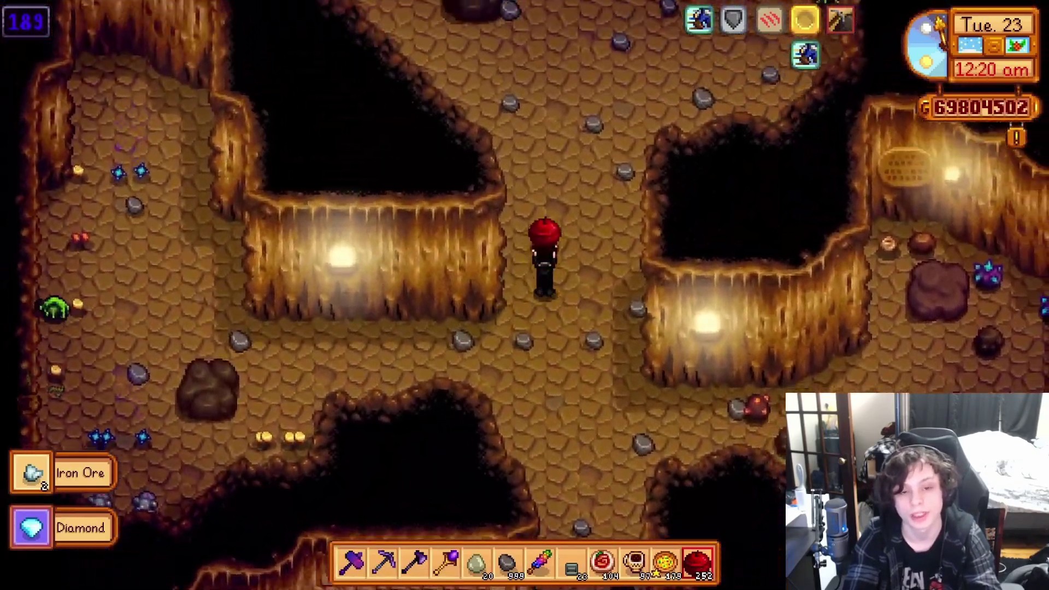
key(w)
key(x)
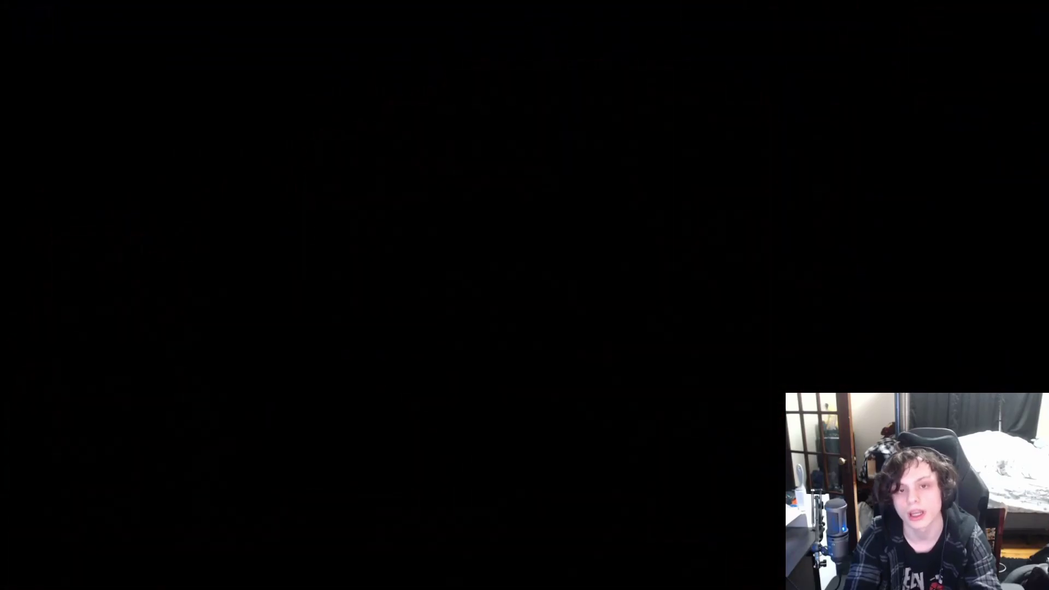
Move southeast from the ladder on cavern level 190, place a staircase and descend to level 191.
key(d)
key(s)
scroll(525, 295, up, 4)
key(x)
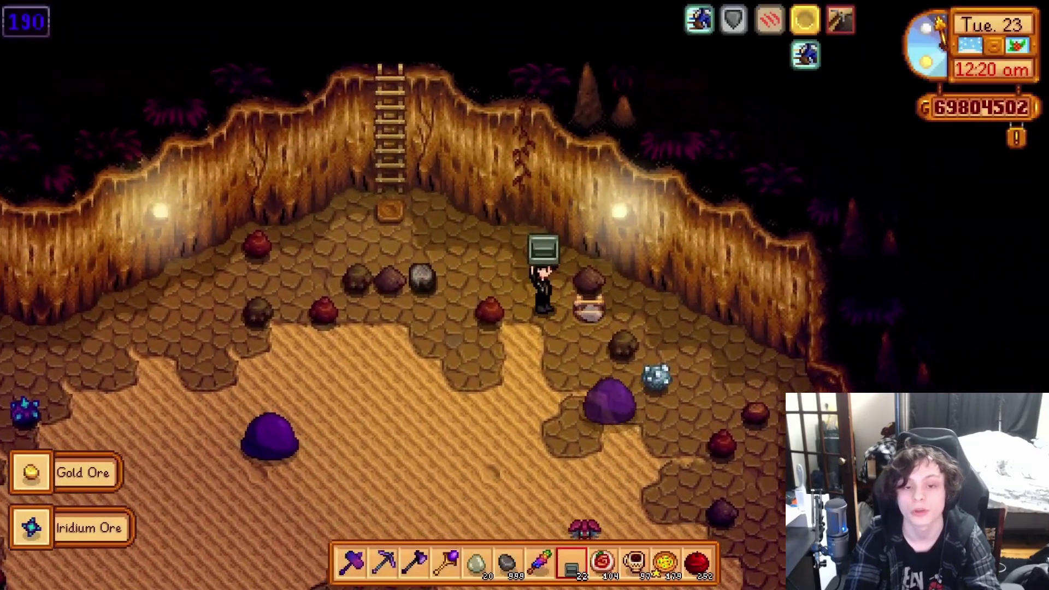
key(x)
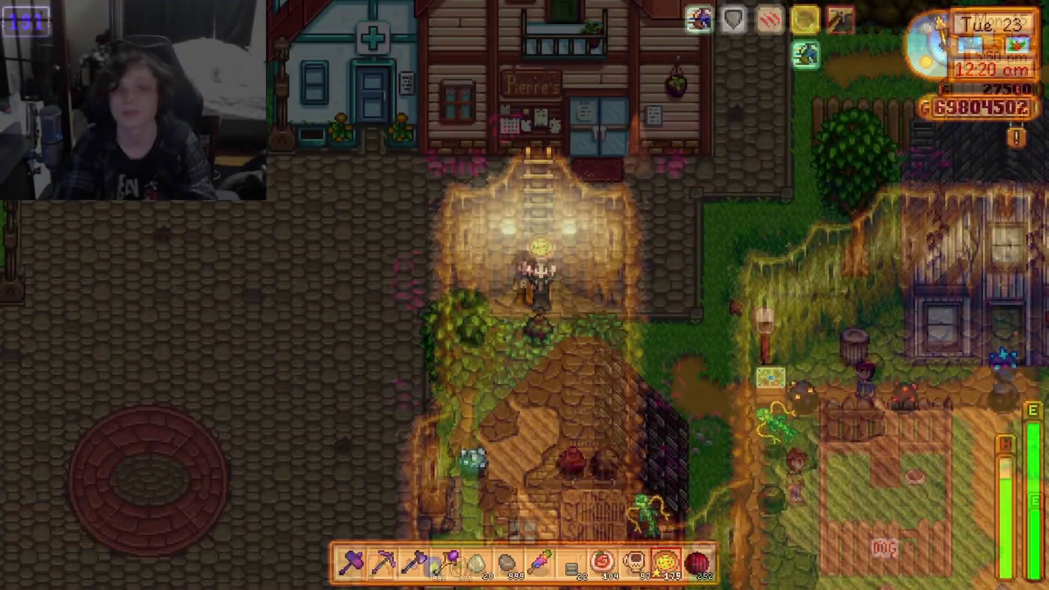